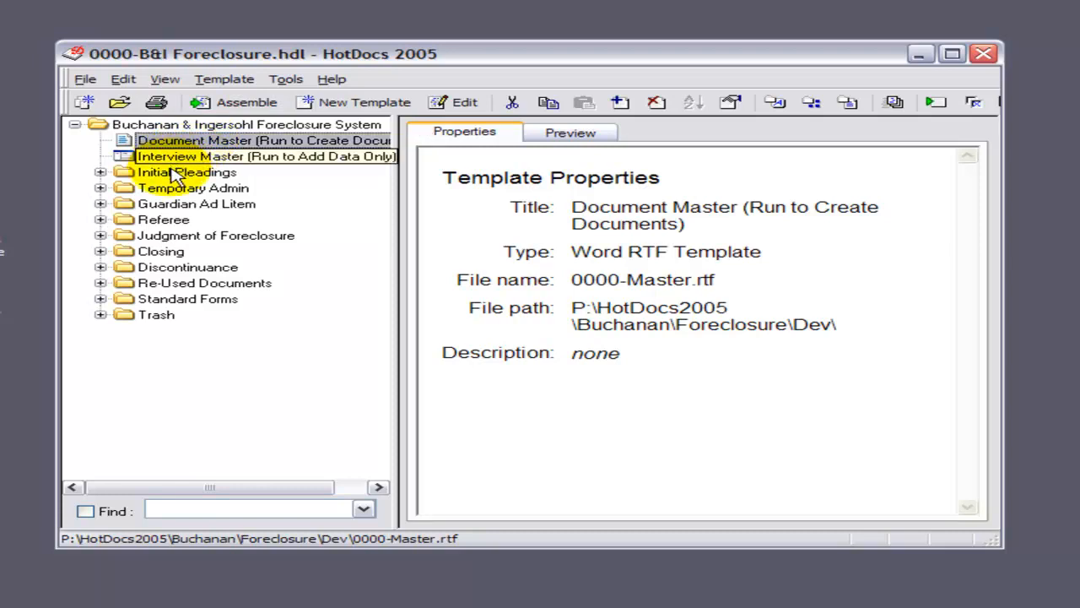
Step: Expand the Initial Pleadings folder and the Temporary Admin folder with its TAD1 to TAD4 subfolders to examine their templates
left_click(139, 173)
left_click(100, 172)
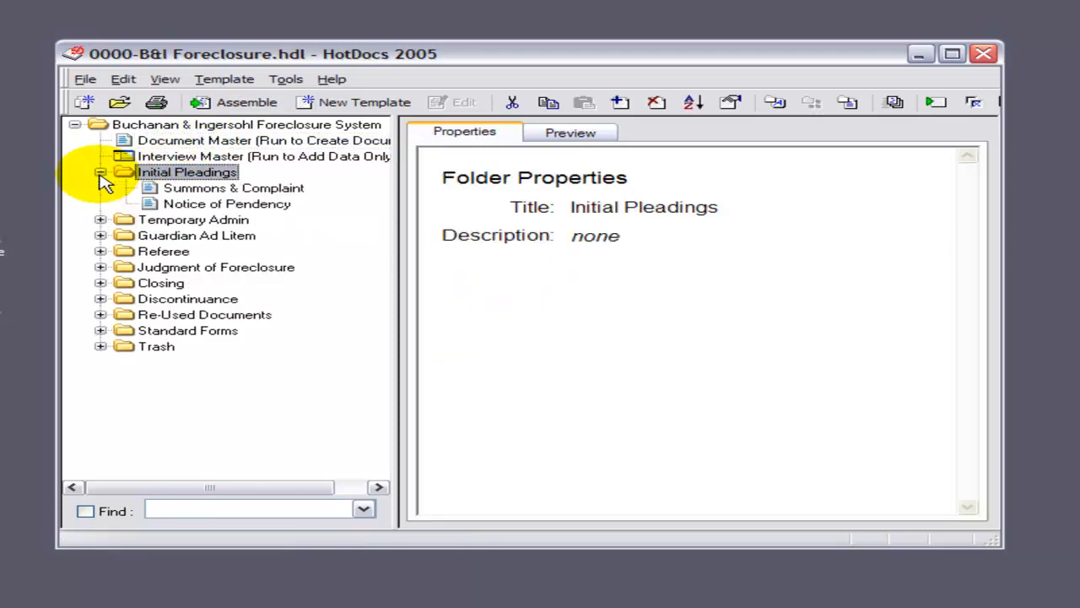
left_click(86, 223)
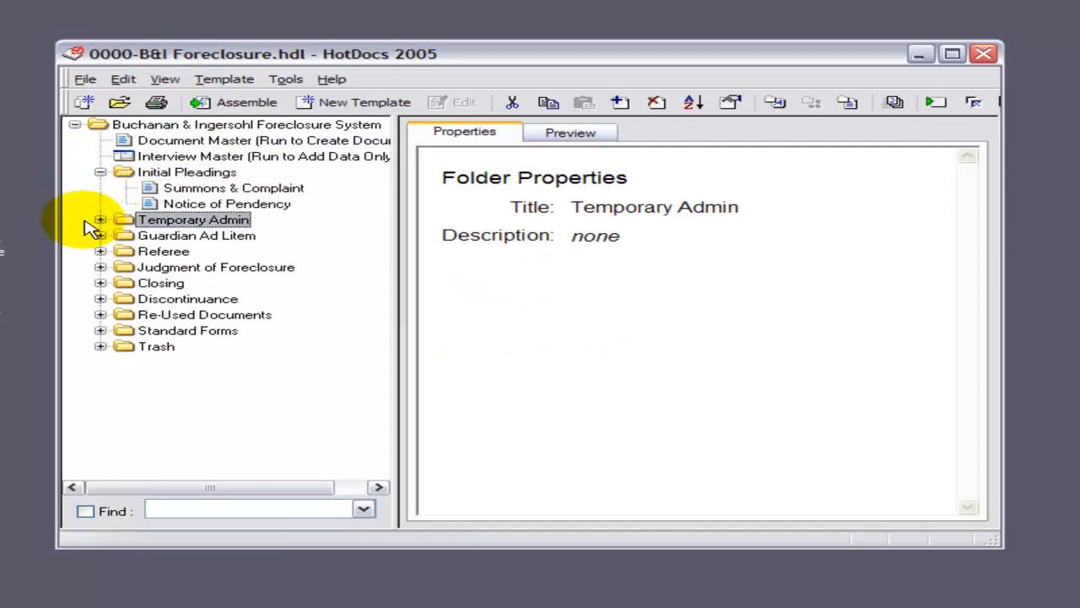
left_click(99, 220)
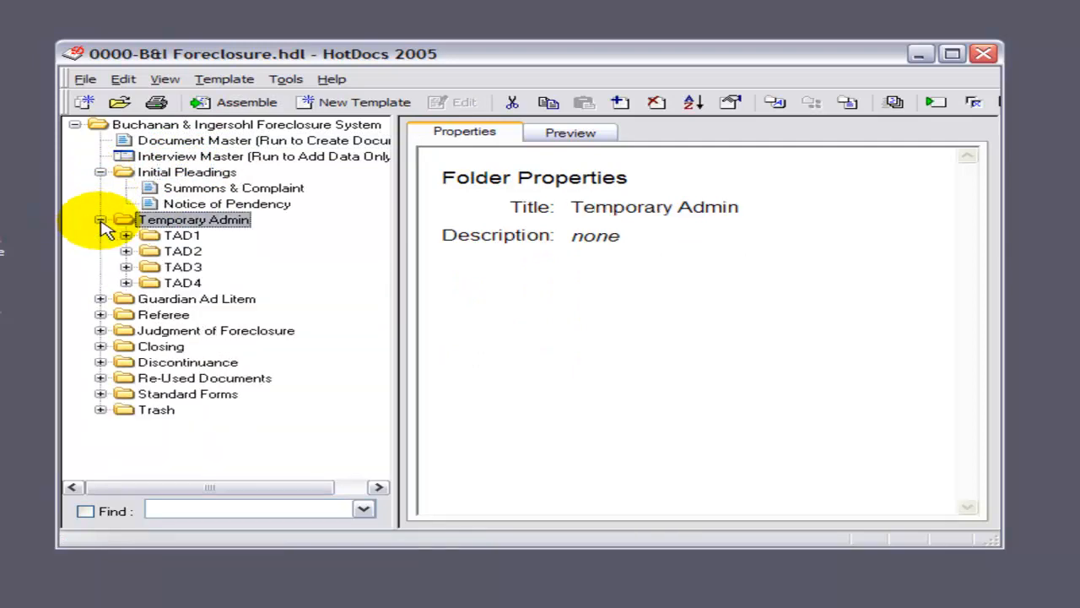
left_click(184, 236)
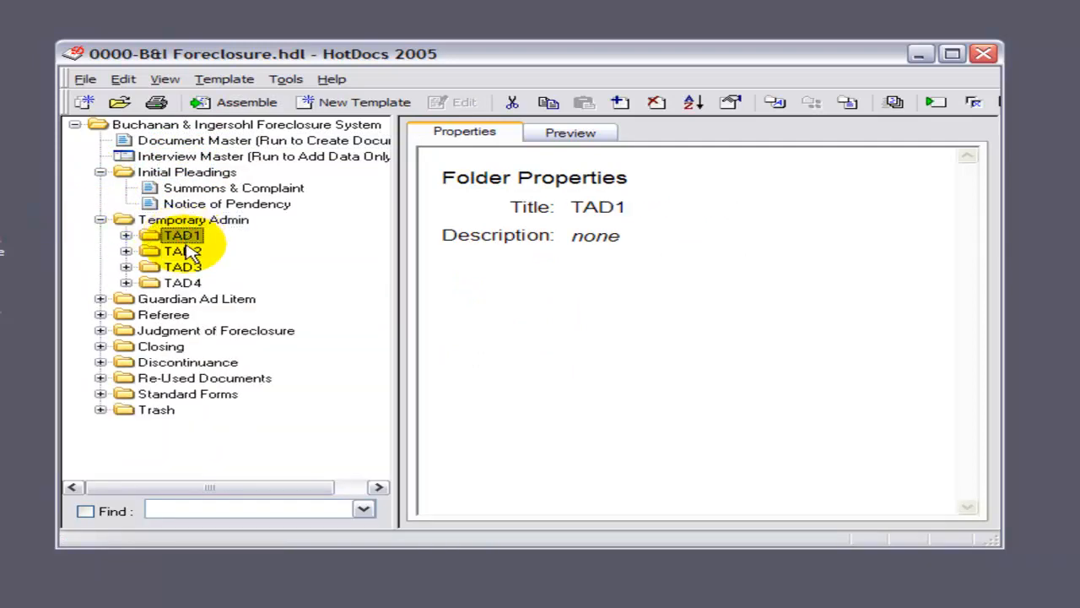
left_click(124, 236)
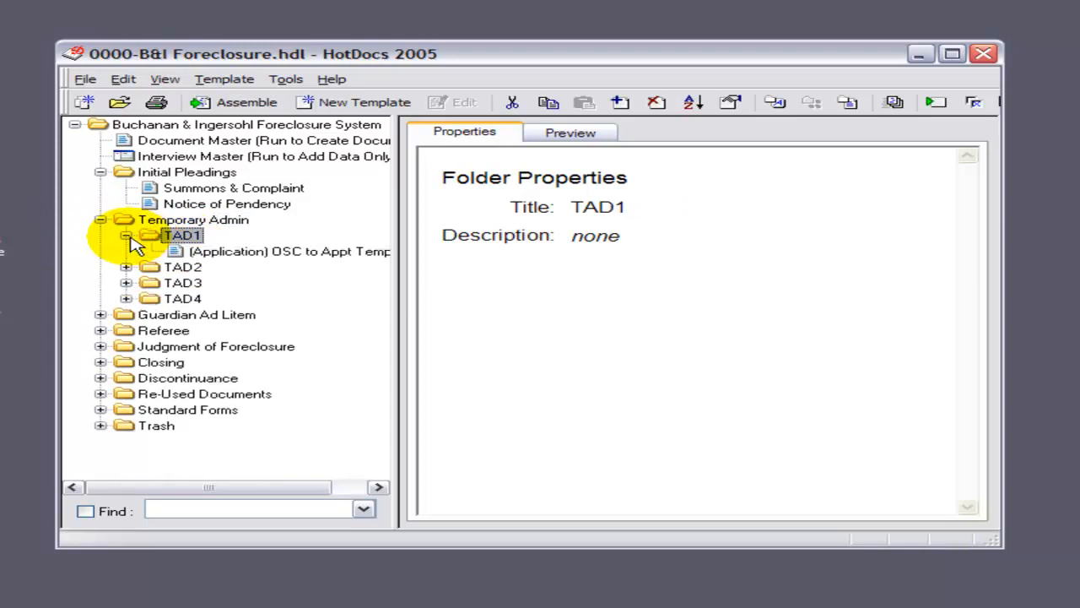
left_click(125, 267)
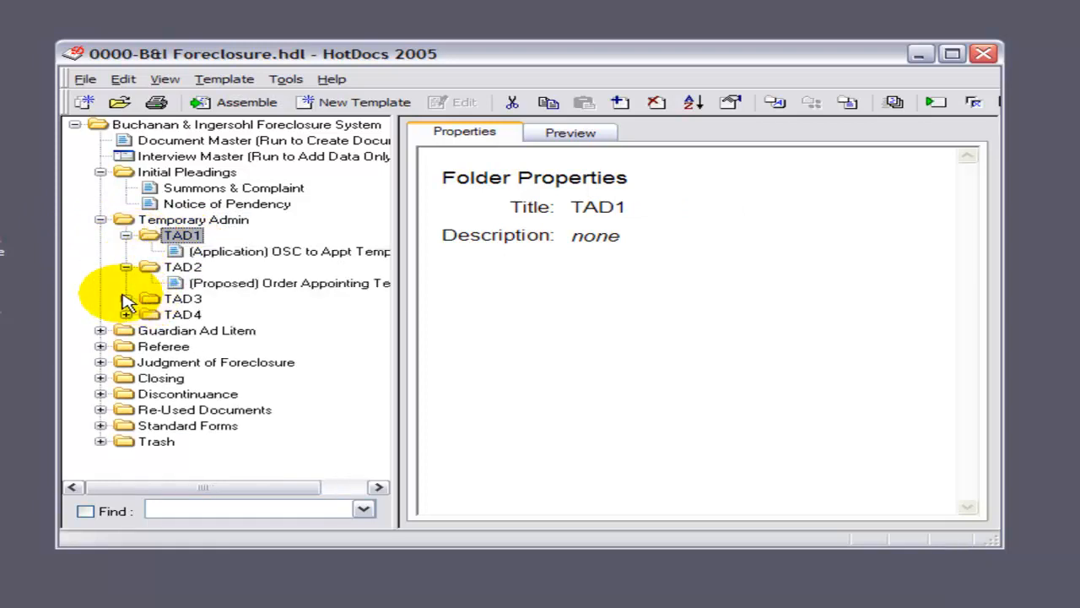
left_click(124, 299)
left_click(125, 299)
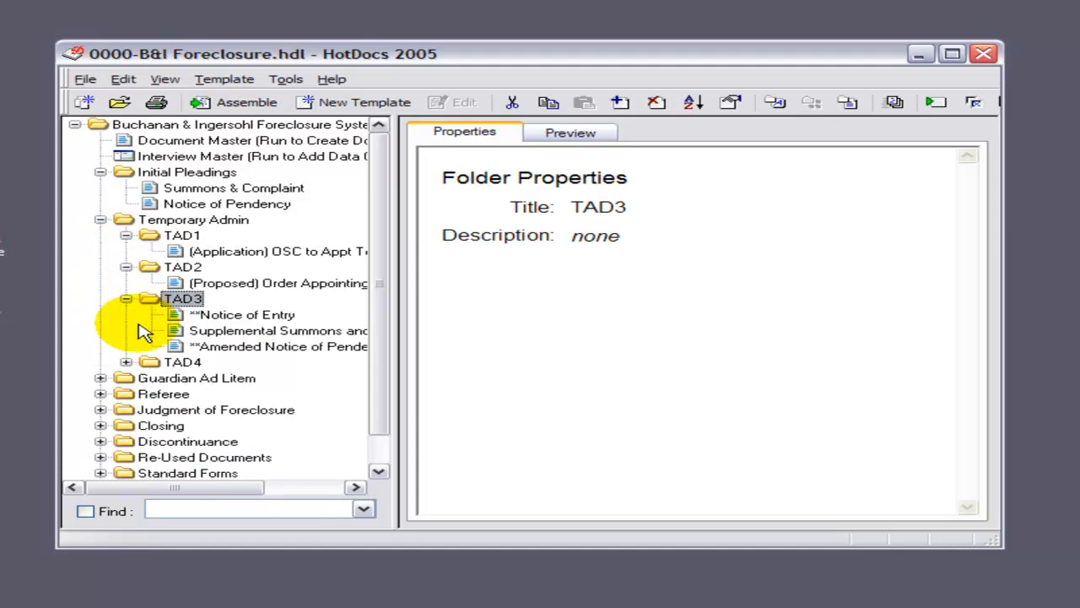
left_click(125, 363)
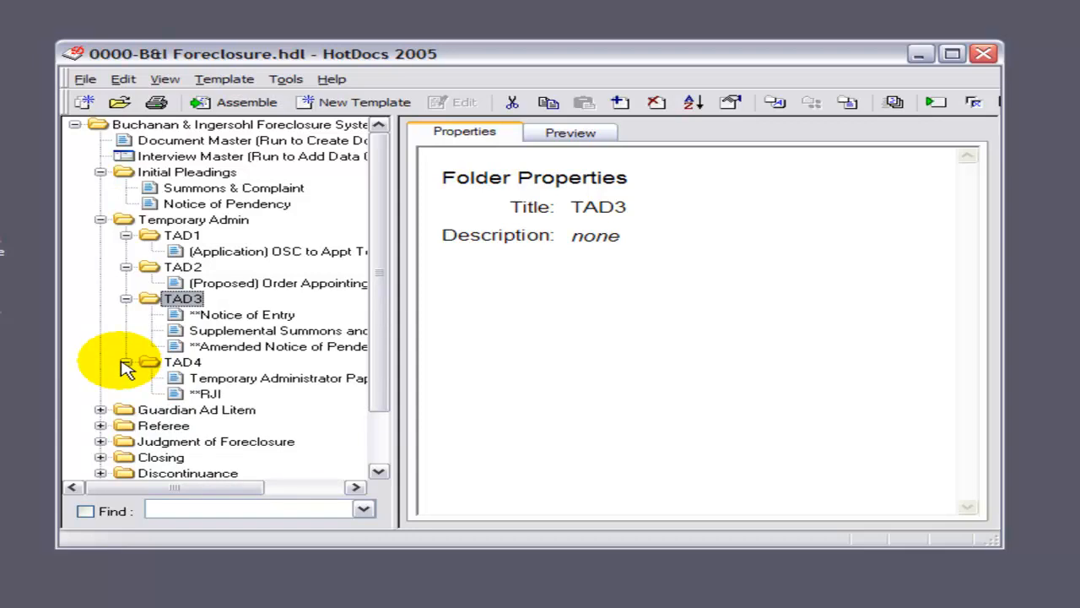
Step: Expand the Guardian Ad Litem folder and its GAL1 and GAL2 subfolders to view their templates
left_click(100, 410)
left_click(125, 426)
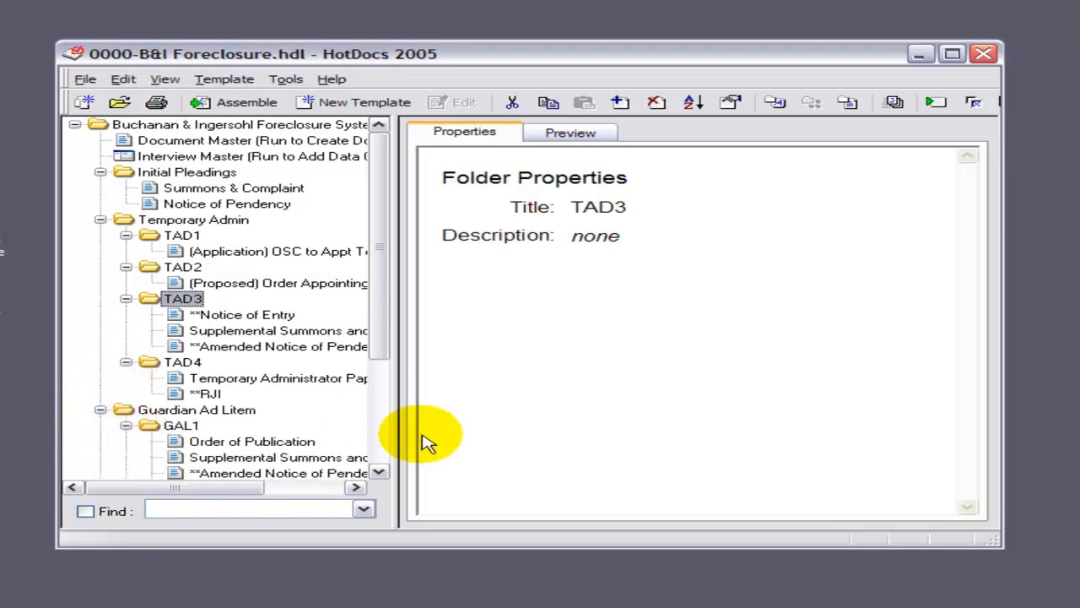
scroll(381, 447, "down", 4)
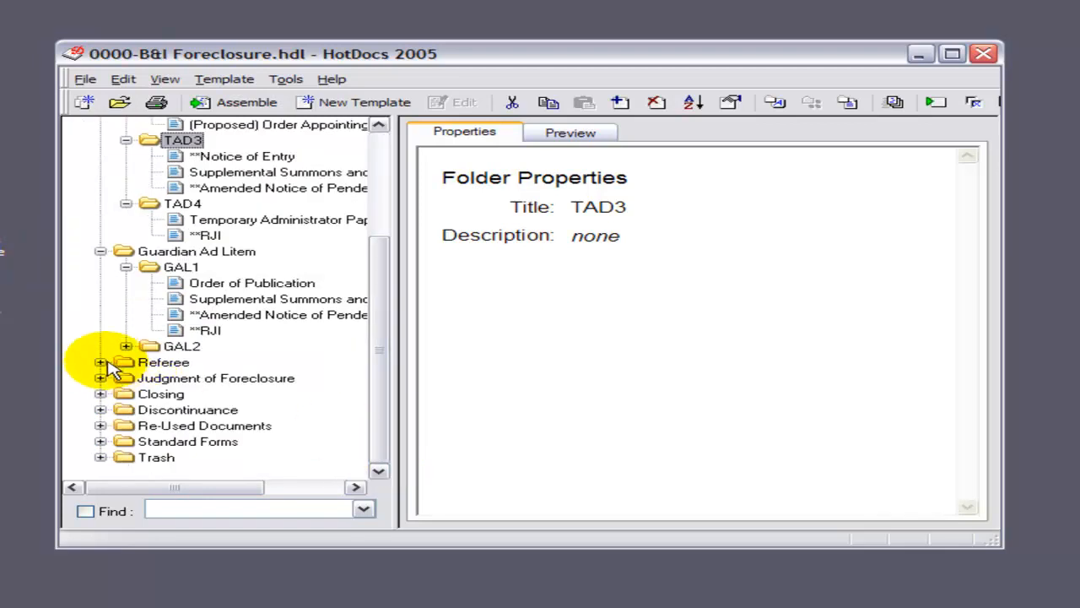
left_click(125, 345)
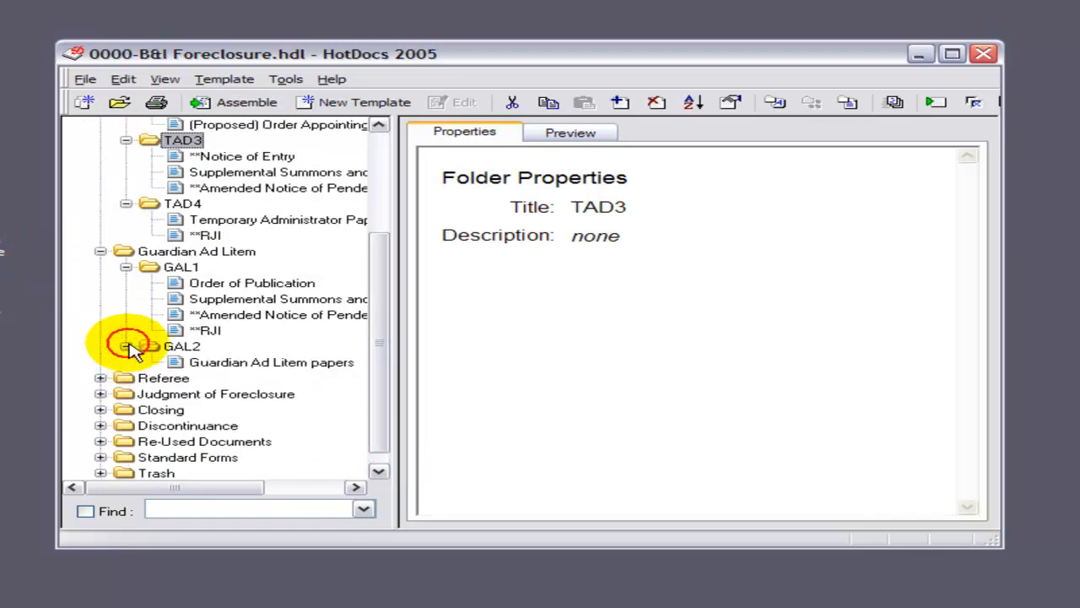
Step: Expand the Referee folder and its subfolders REF1 through REF4 to view their templates
left_click(100, 378)
left_click(125, 394)
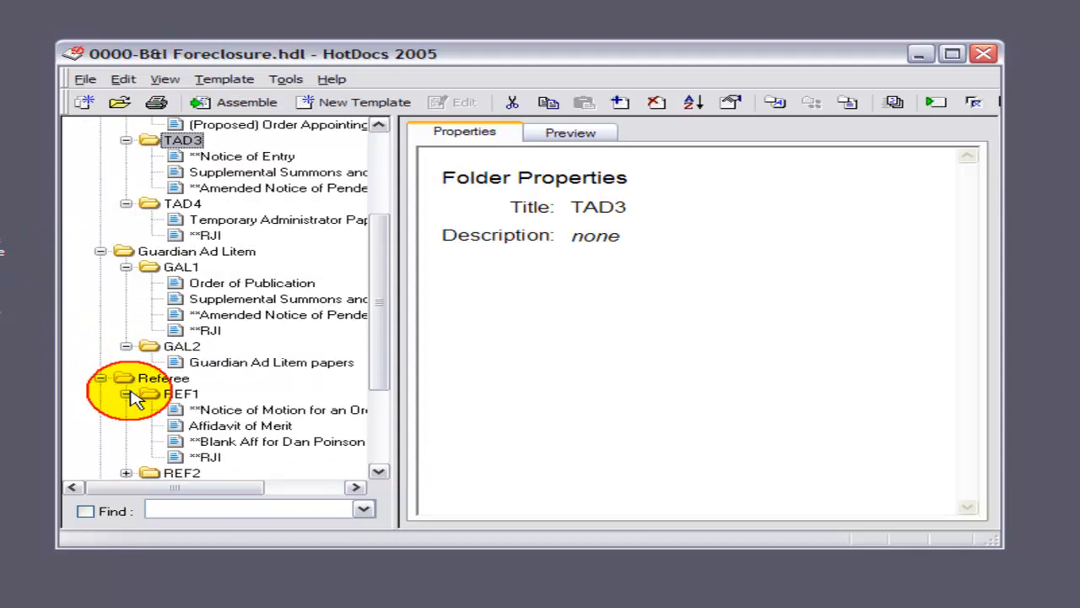
left_click(125, 472)
scroll(382, 467, "down", 4)
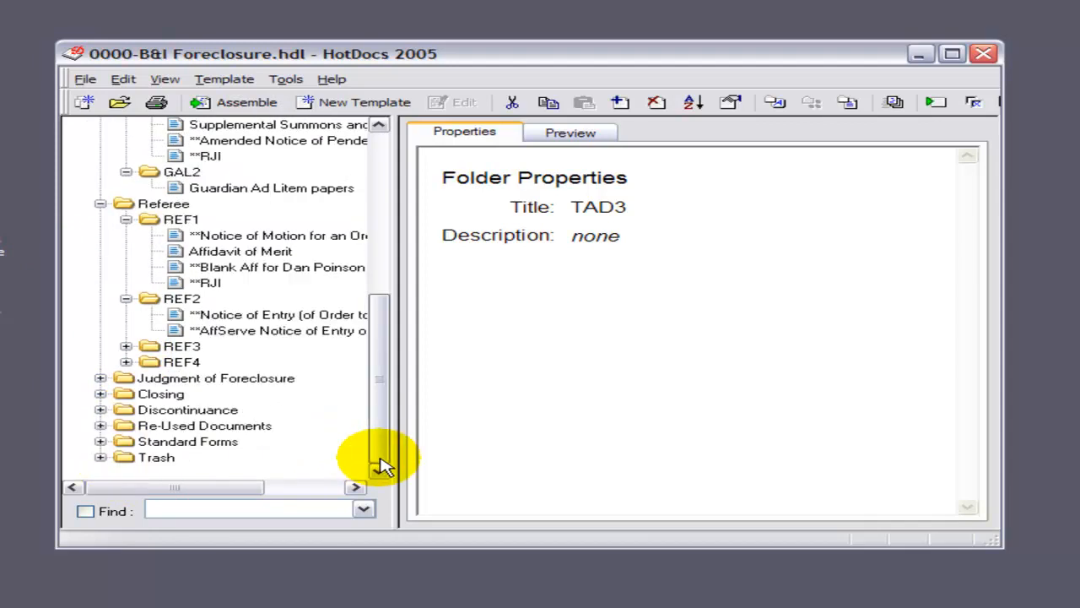
left_click(125, 346)
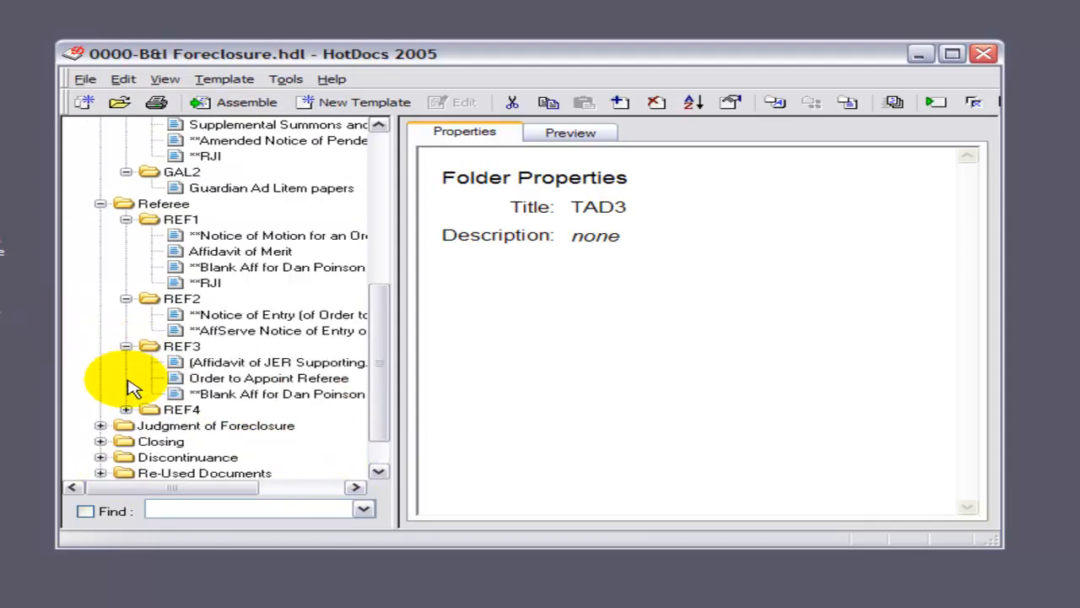
left_click(126, 410)
Step: Expand the Judgment of Foreclosure folder and its subfolders JFS1 through JFS3 to view their templates
scroll(382, 466, "down", 2)
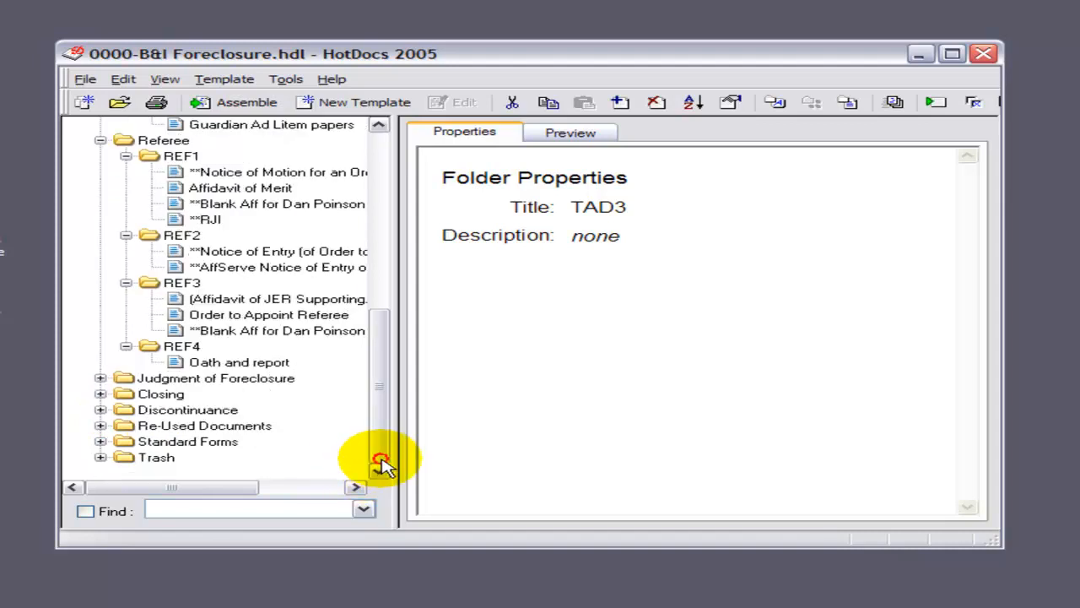
left_click(100, 378)
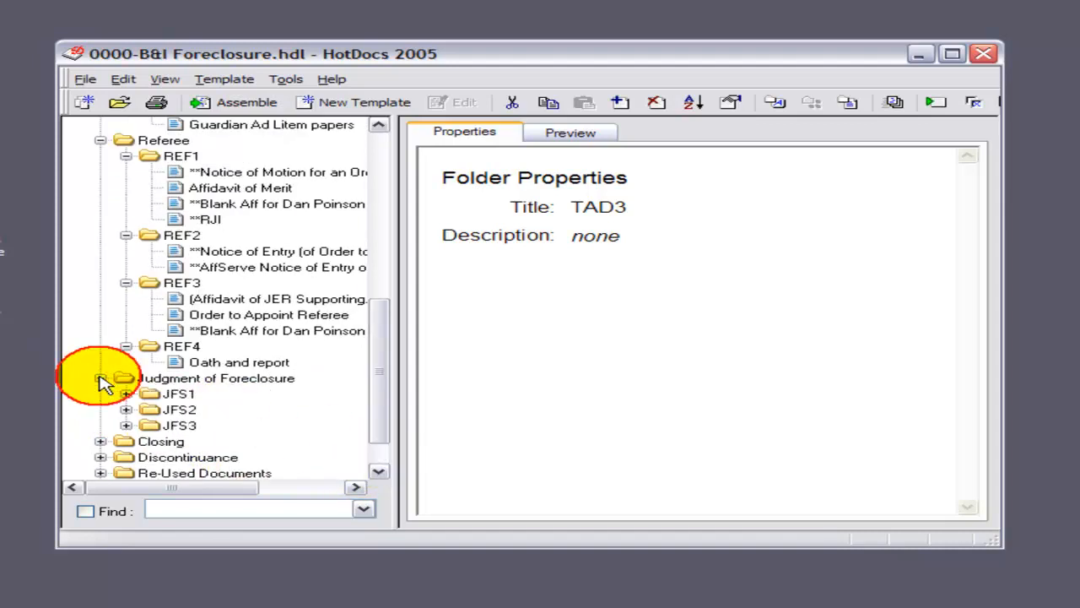
left_click(124, 393)
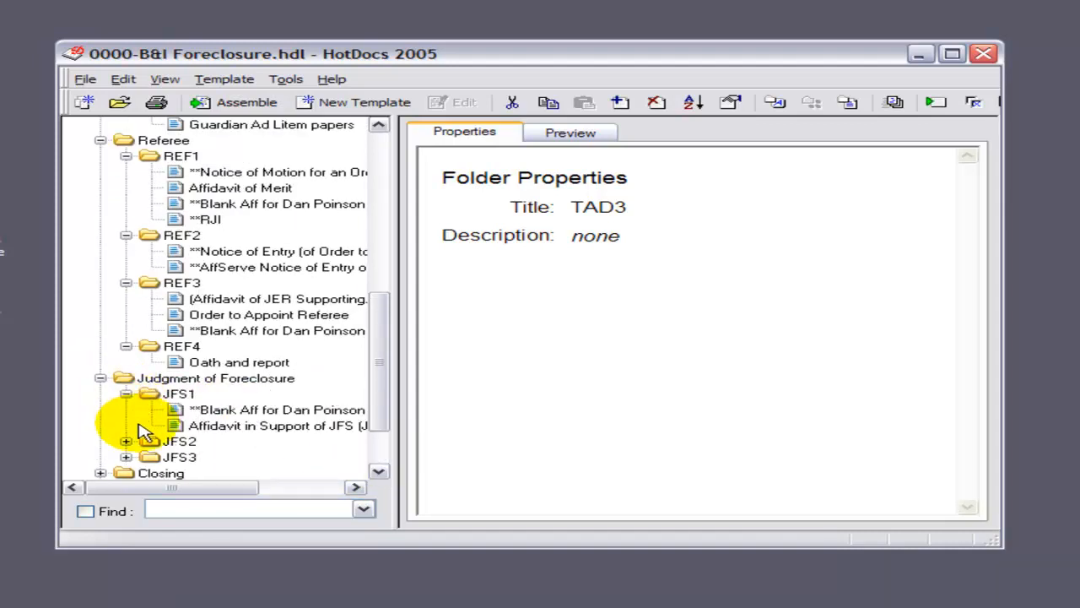
left_click(125, 441)
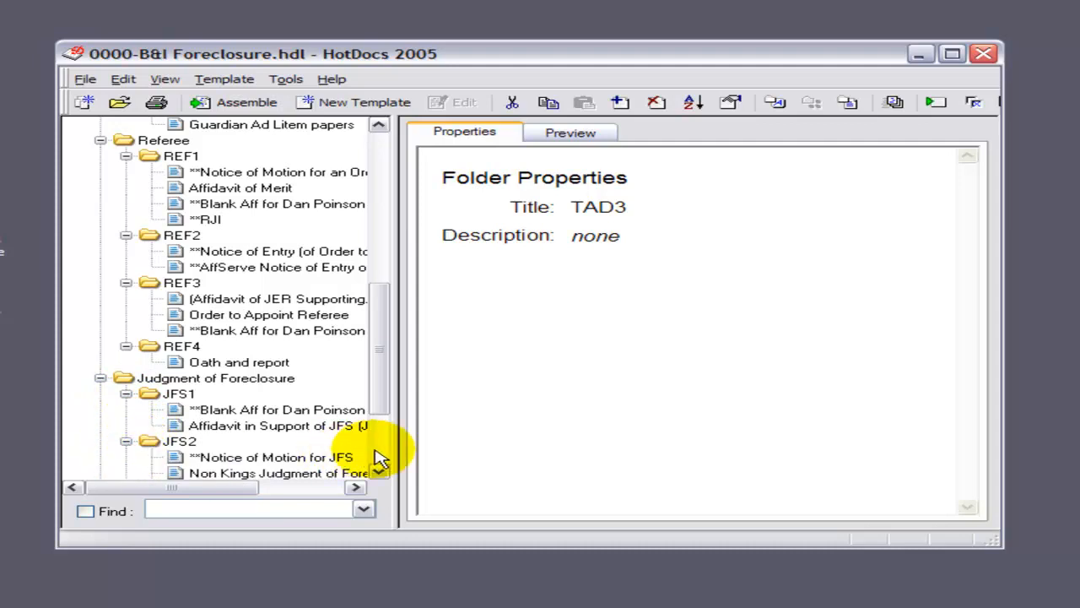
scroll(379, 458, "down", 3)
left_click(125, 378)
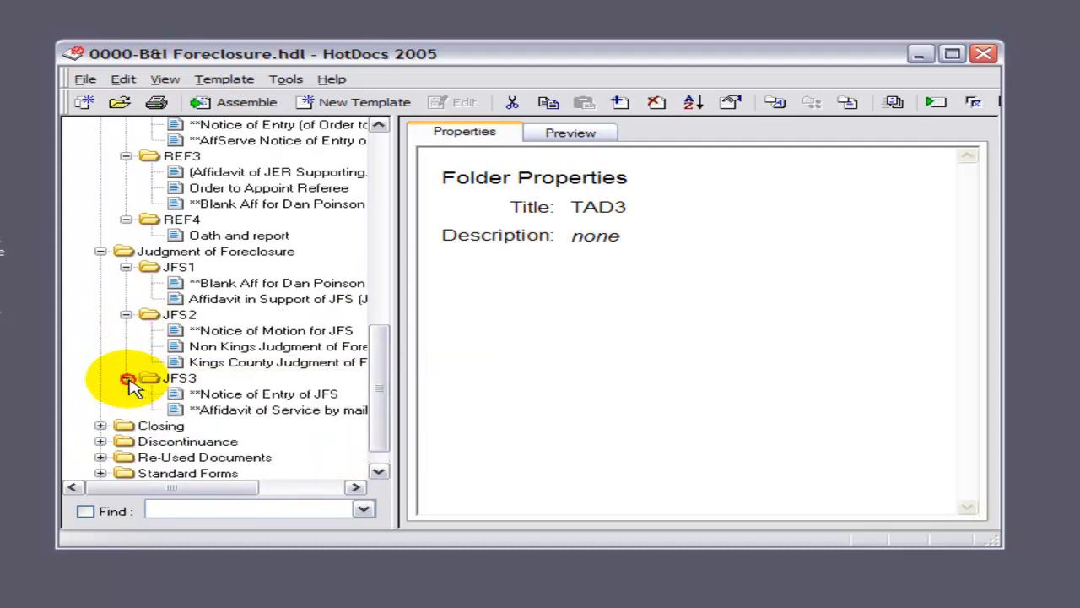
Step: Expand the Closing folder and its subfolders CLO1 through CLO3 to view their templates
left_click(100, 425)
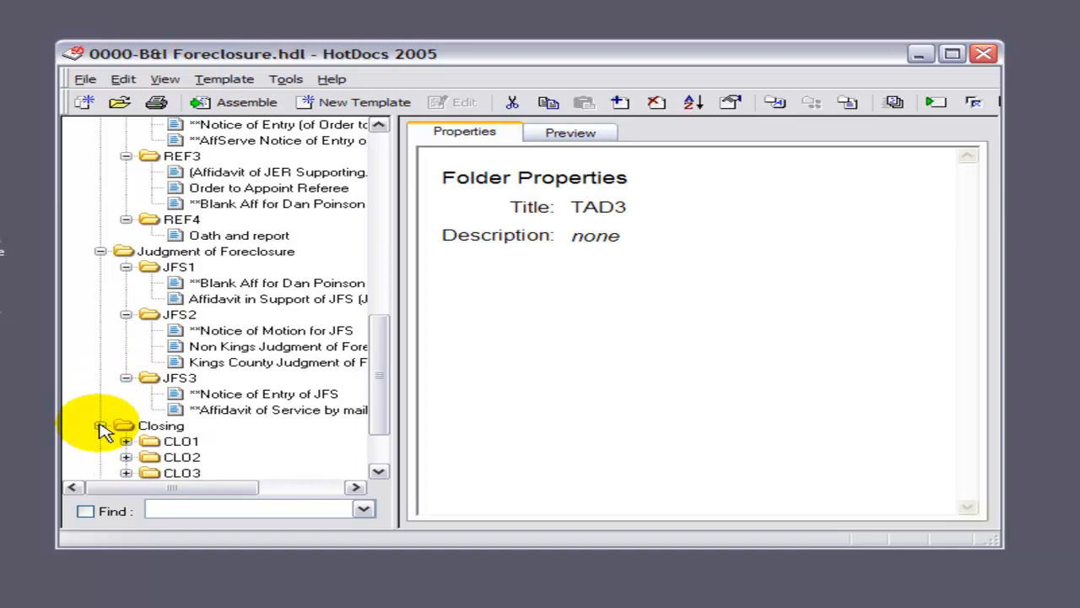
left_click(125, 441)
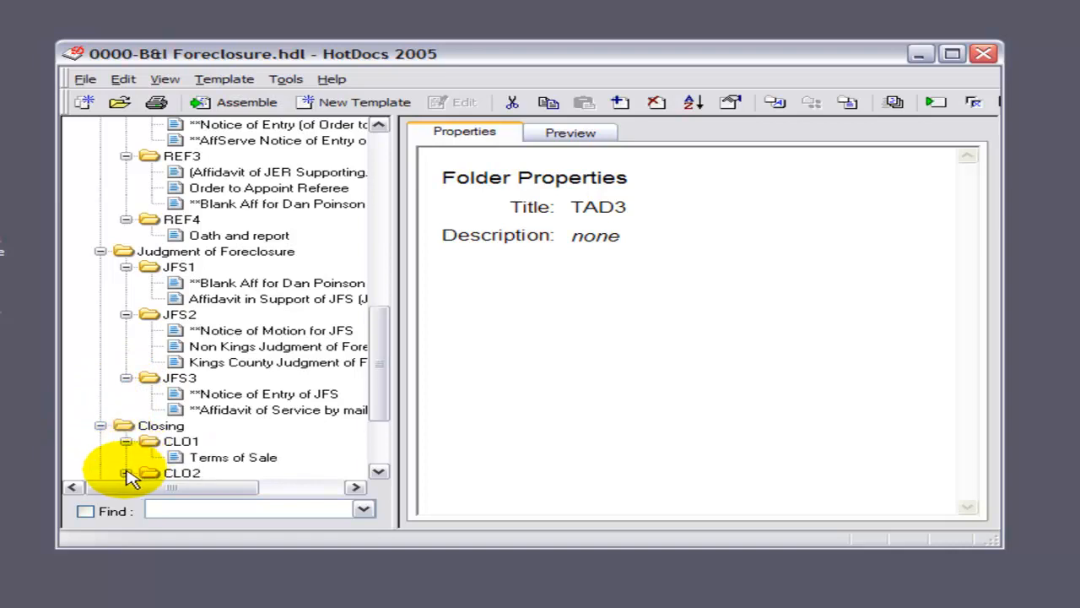
left_click(125, 472)
scroll(371, 464, "down", 3)
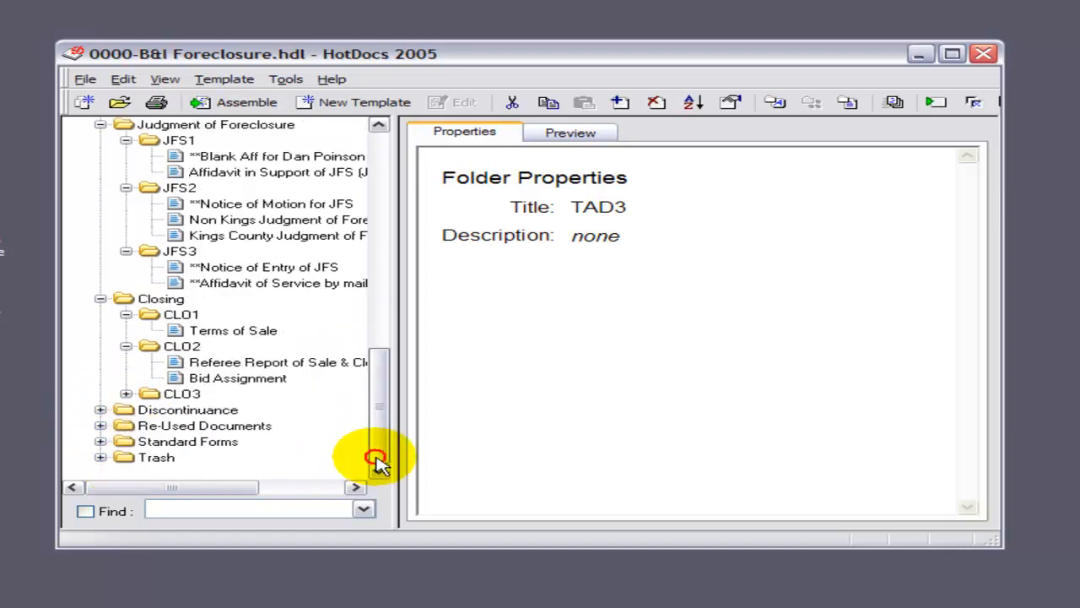
left_click(125, 393)
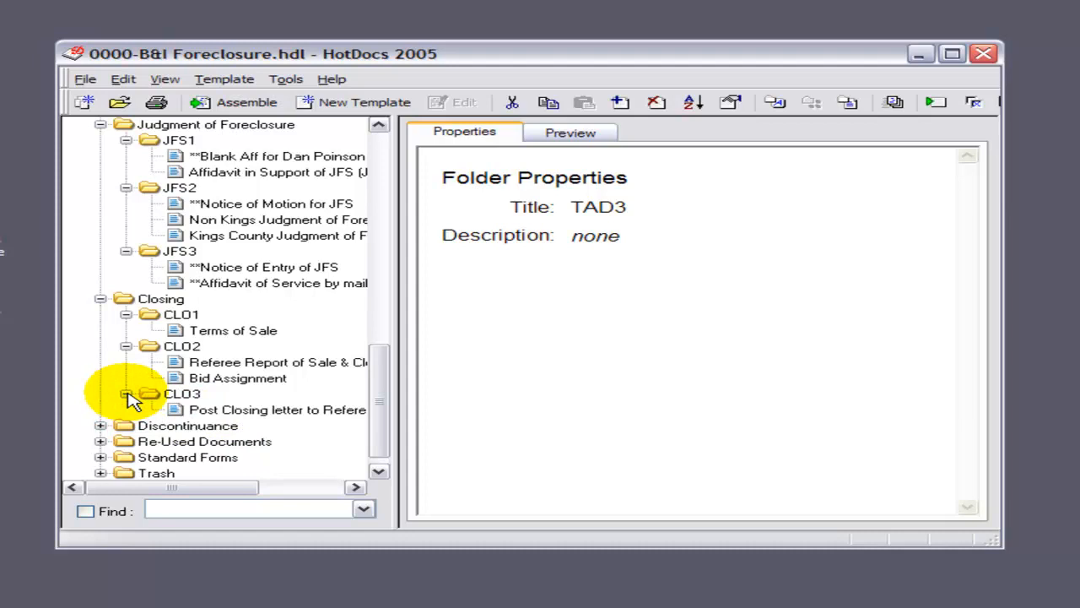
Step: Expand the Discontinuance folder to view its templates
left_click(99, 425)
left_click(378, 471)
left_click(378, 470)
double_click(378, 471)
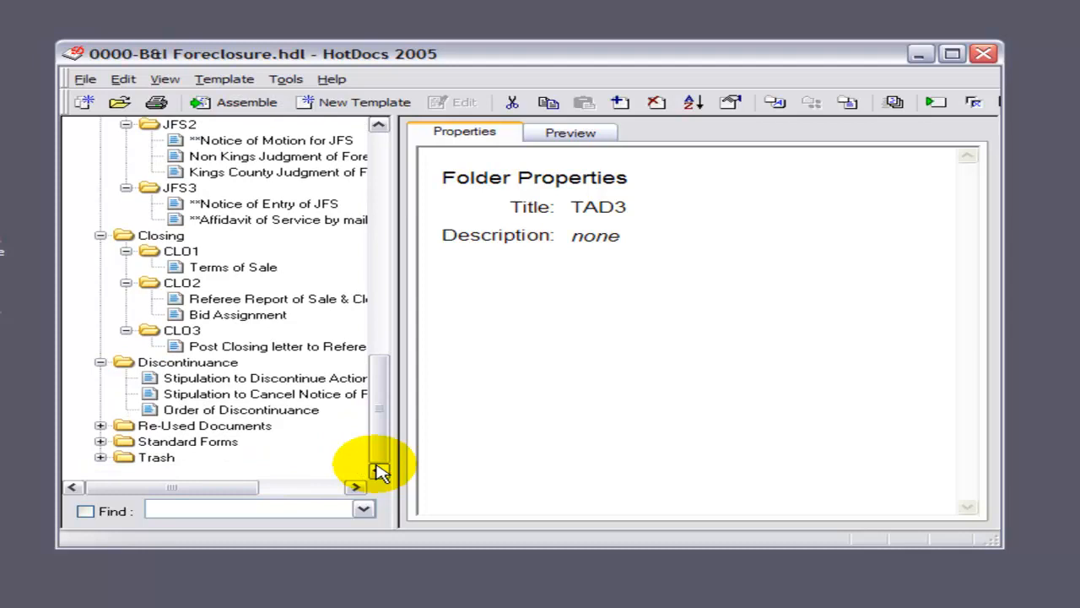
Step: Expand the Re-Used Documents and Standard Forms folders and look through the shared templates they hold
left_click(217, 427)
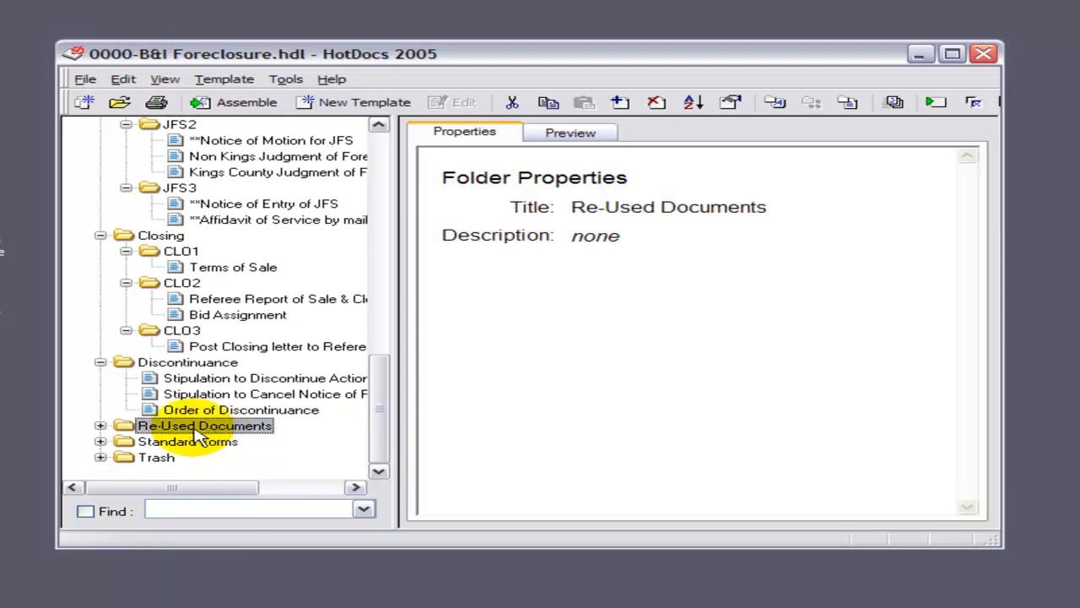
left_click(99, 425)
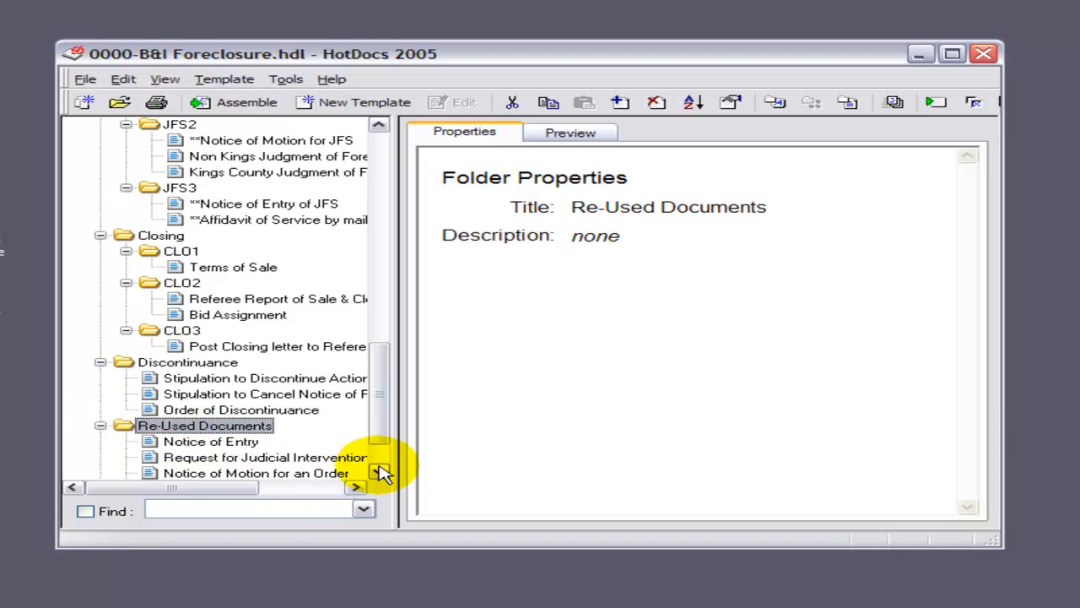
scroll(380, 467, "down", 2)
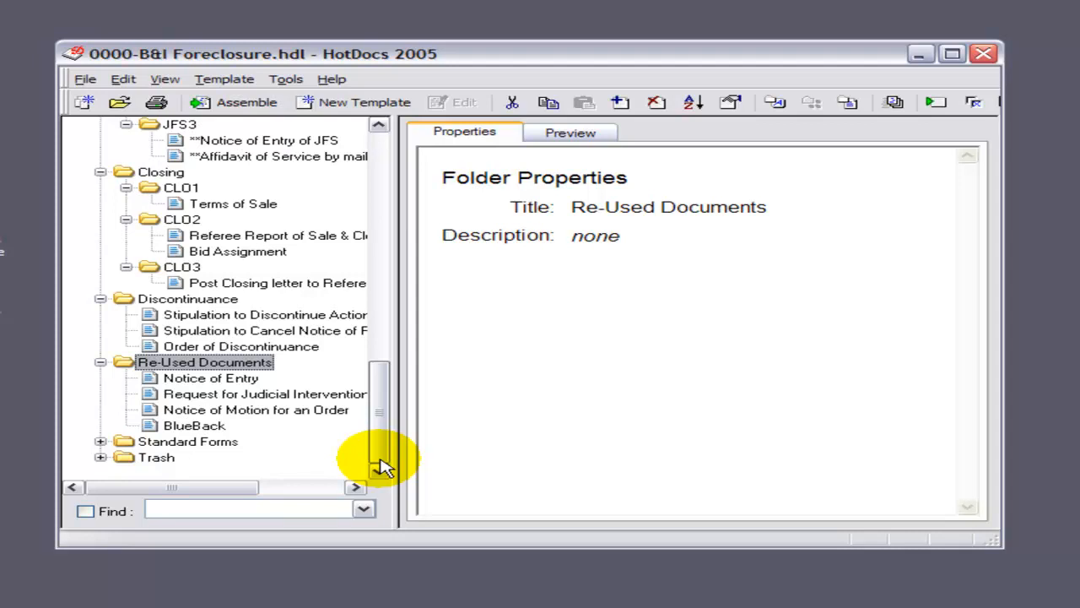
left_click(99, 441)
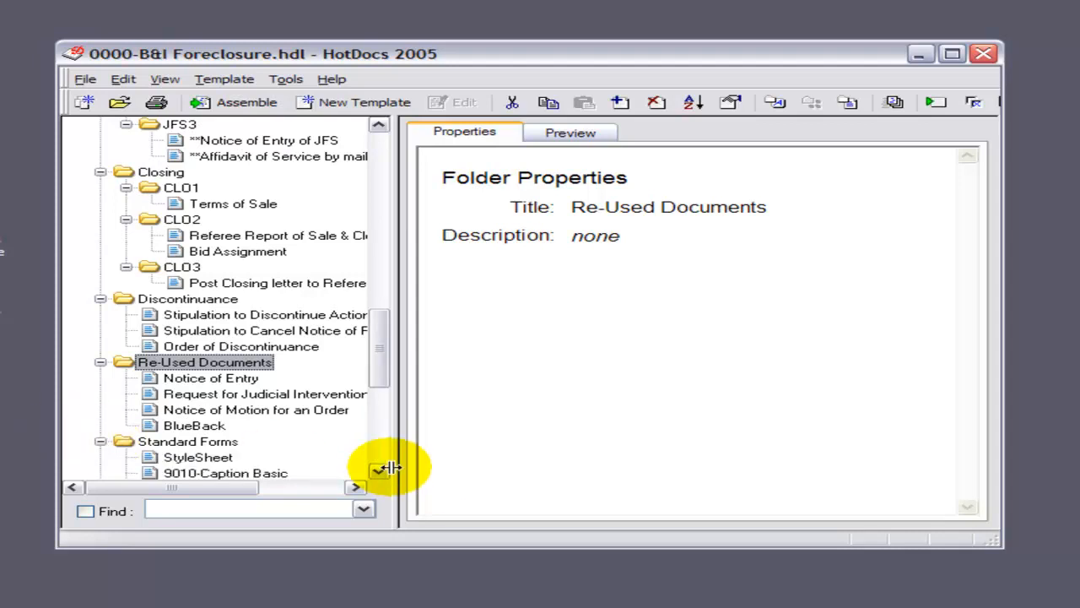
scroll(375, 468, "down", 7)
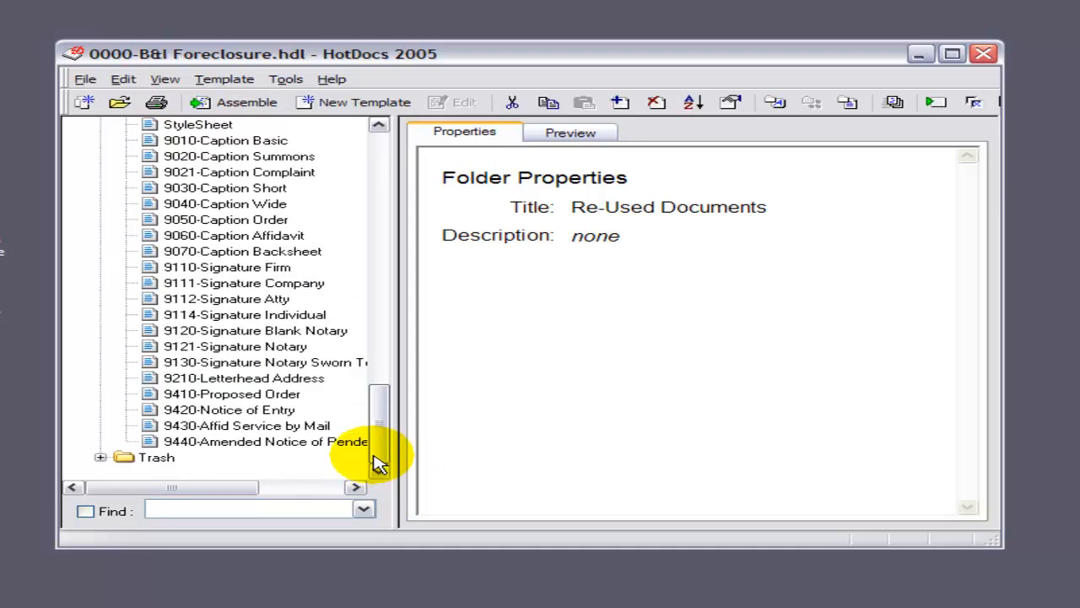
Step: Start assembling the Document Master (Run to Create Documents) template with a new answer file
left_click_drag(386, 397, 394, 139)
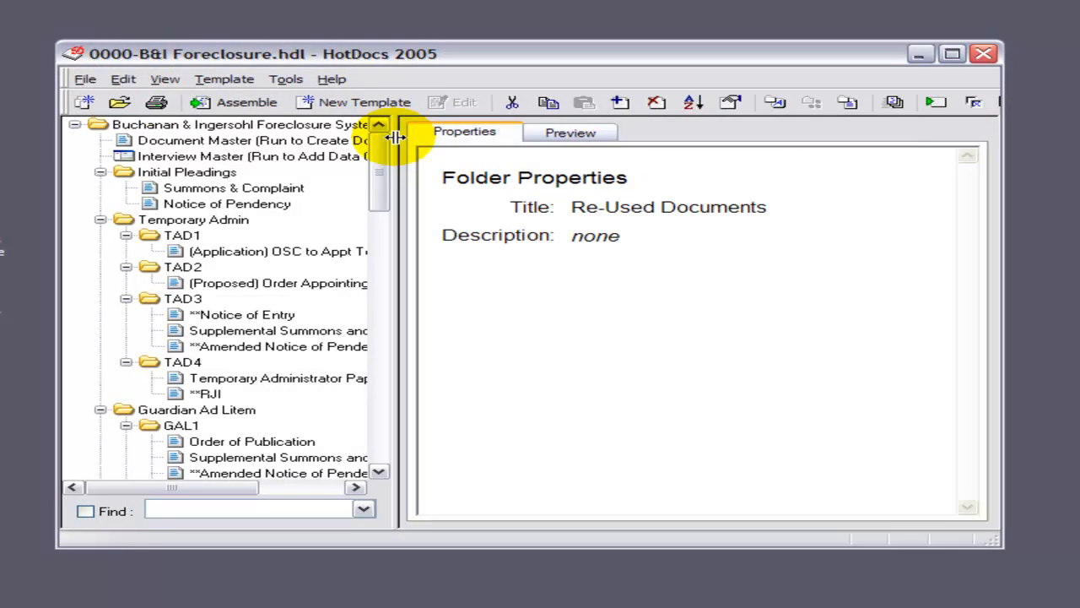
double_click(203, 145)
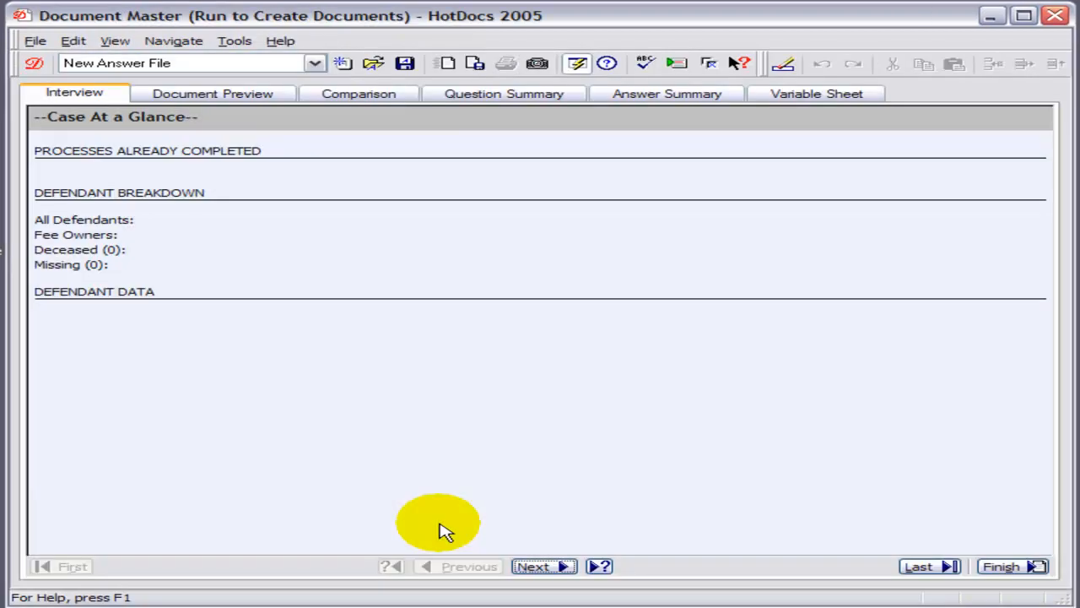
Step: Save the new answer file in the Answers folder, named with the property's street address followed by the matter number in parentheses
left_click(406, 65)
left_click_drag(565, 41, 646, 132)
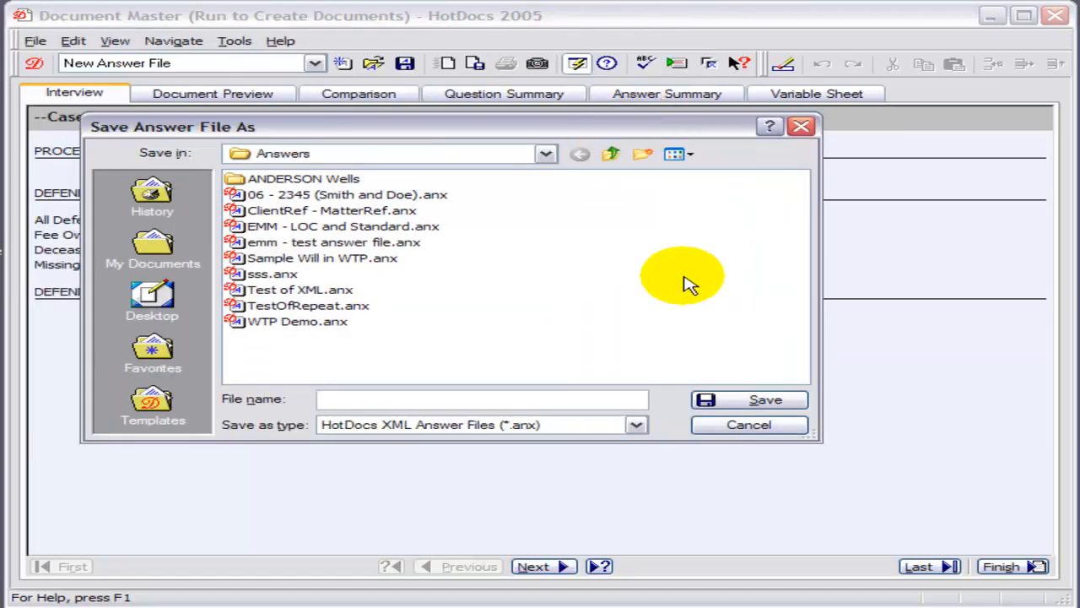
type("250 Park Avenue")
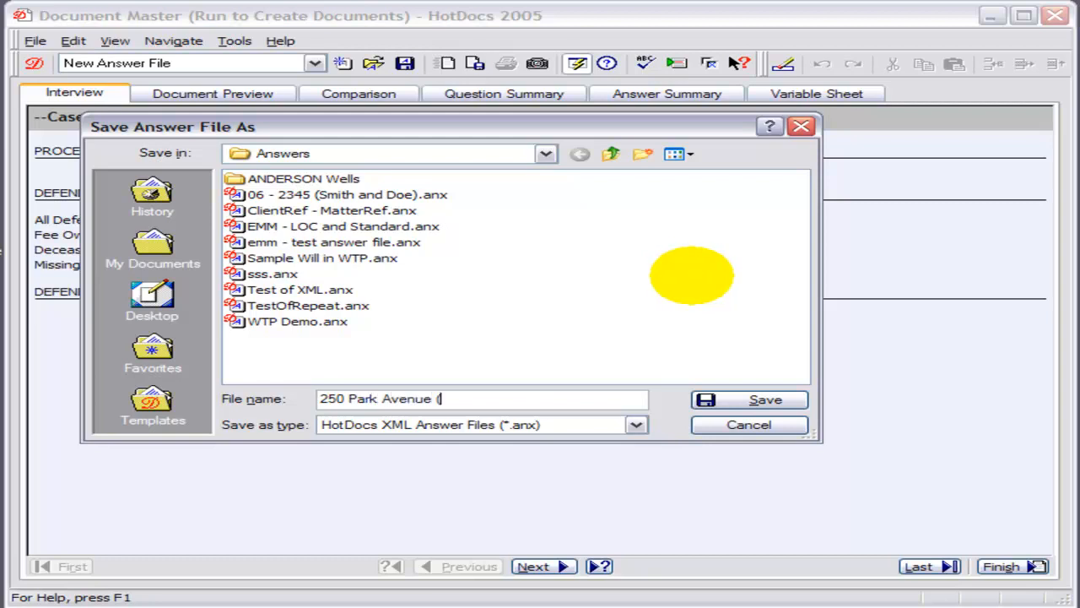
type(" (06-234")
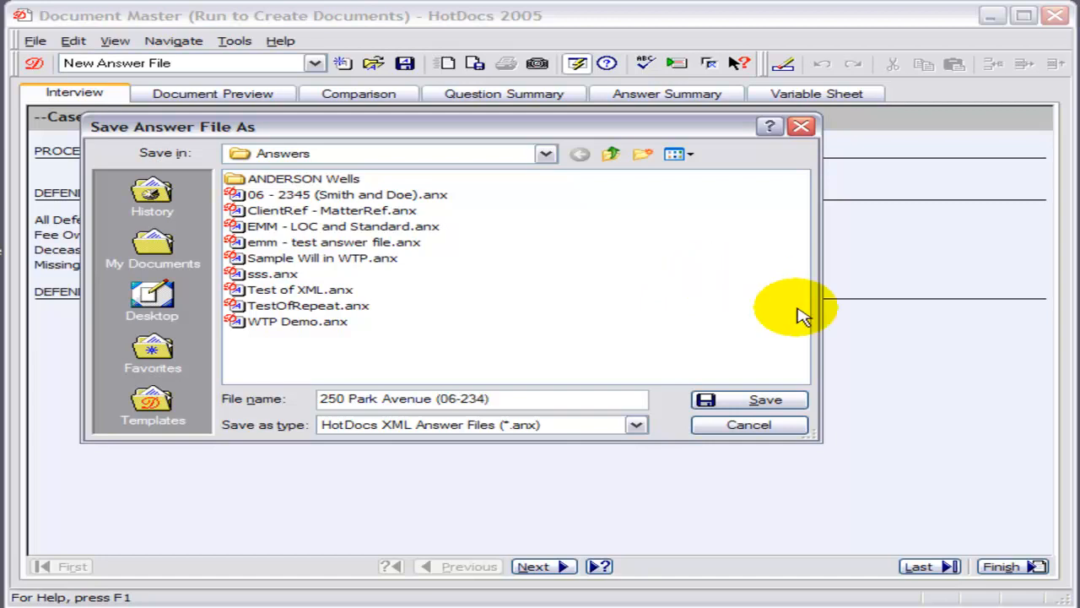
left_click(784, 401)
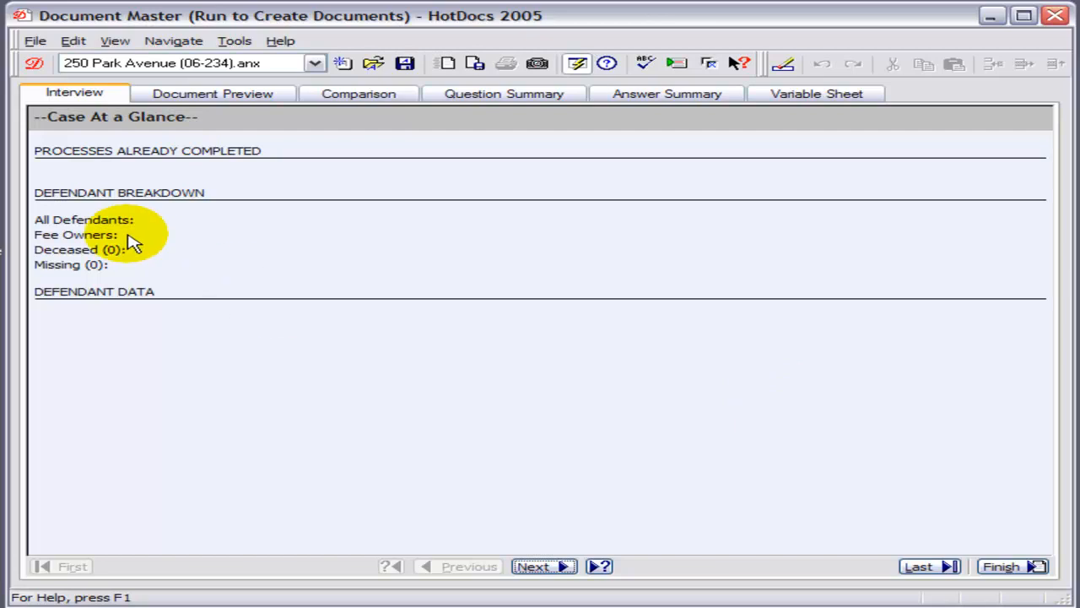
Step: Move past the case overview and choose the Initial Documents (Summons & Complaint, Notice of Pendency) process
left_click(546, 568)
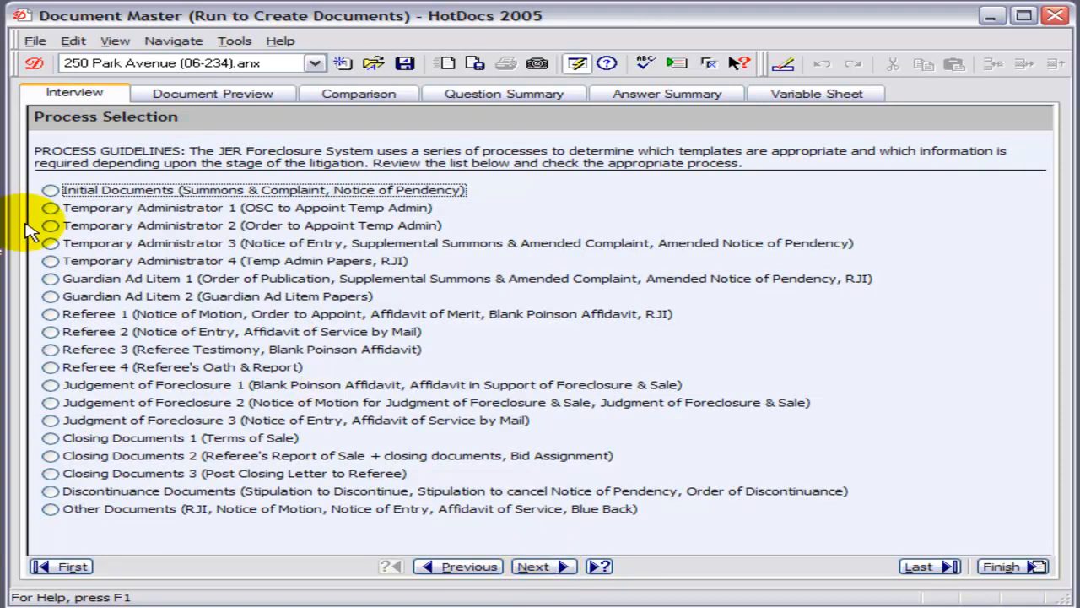
left_click(51, 190)
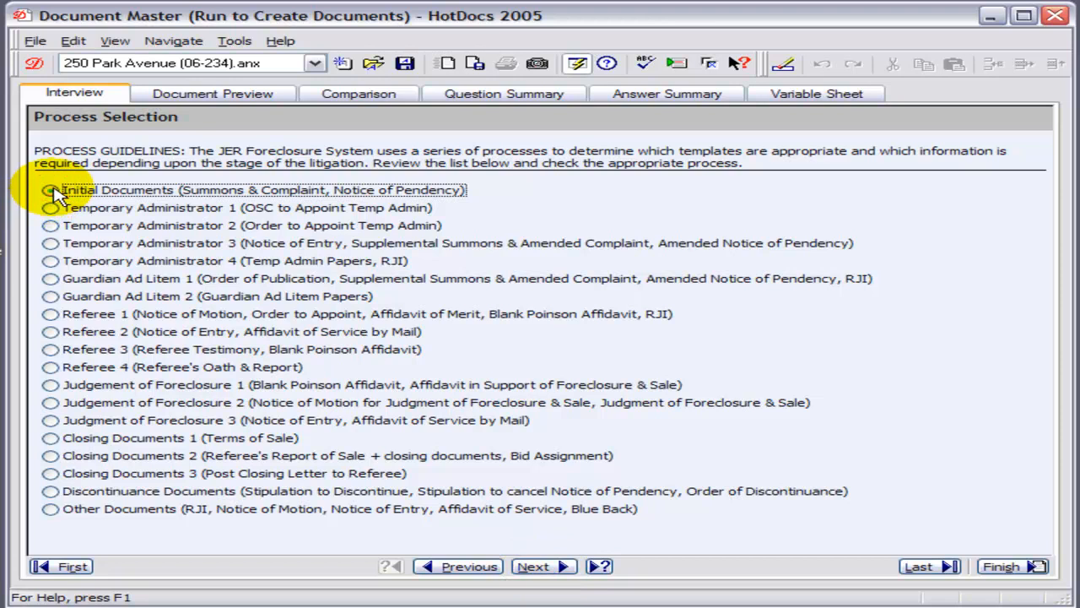
left_click(560, 569)
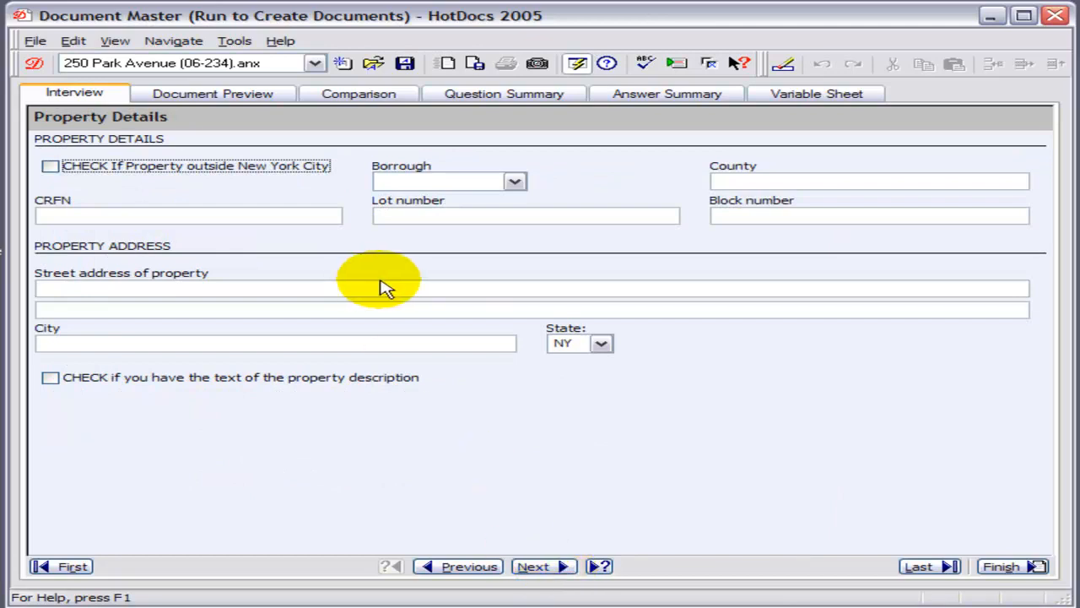
Step: Fill in the property details with borough Brooklyn, CRFN 3434, lot number 34 and block number 56
left_click(514, 181)
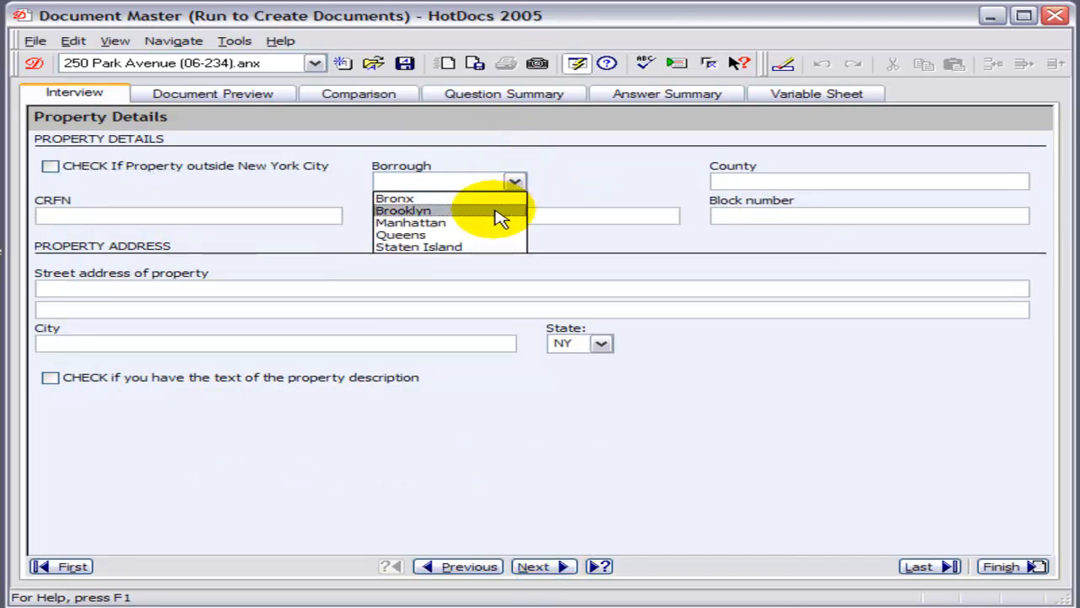
left_click(494, 211)
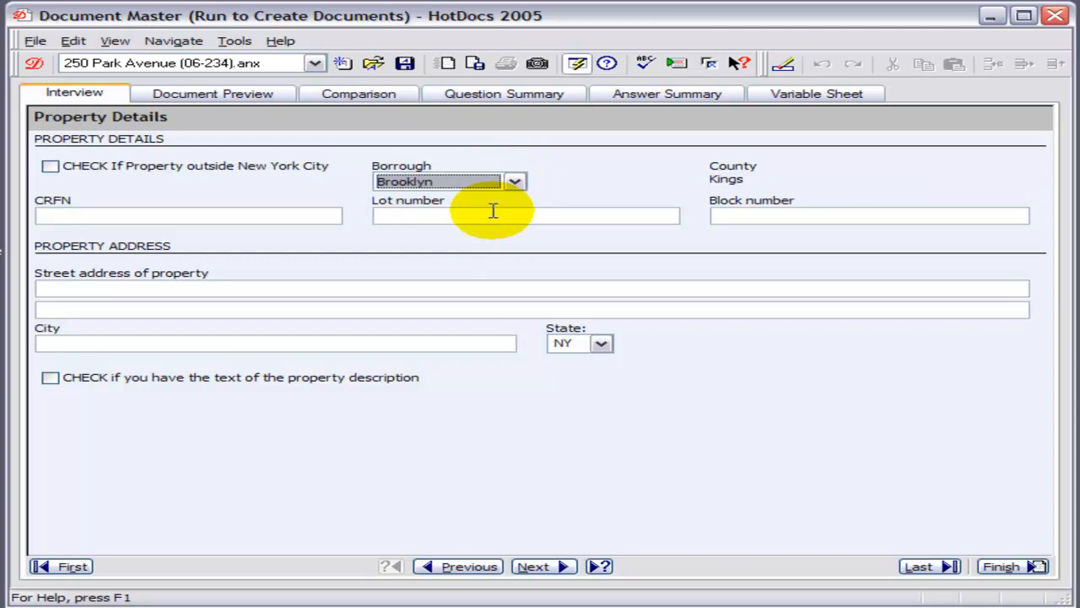
left_click(303, 217)
type("3434")
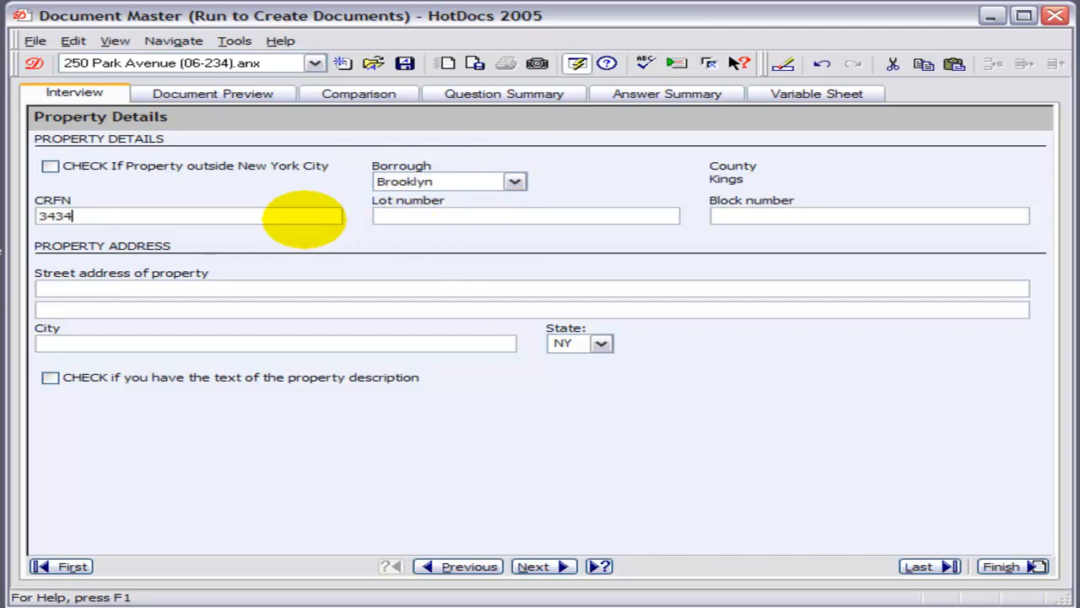
key("Tab")
type("34")
type("56")
Step: Enter the property's street address and city
left_click(154, 288)
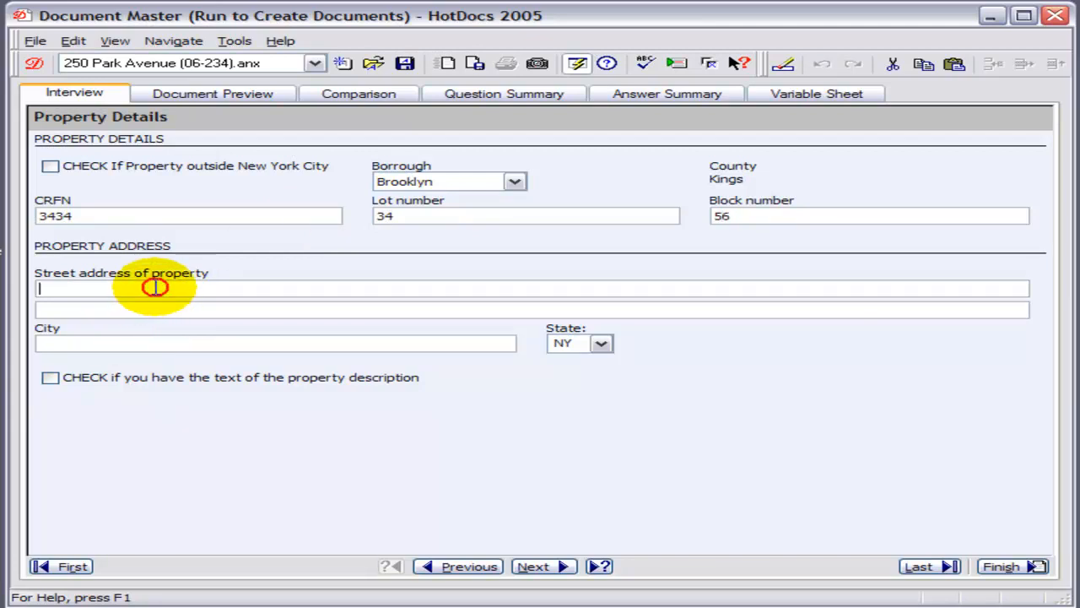
type("250 Park Avenue")
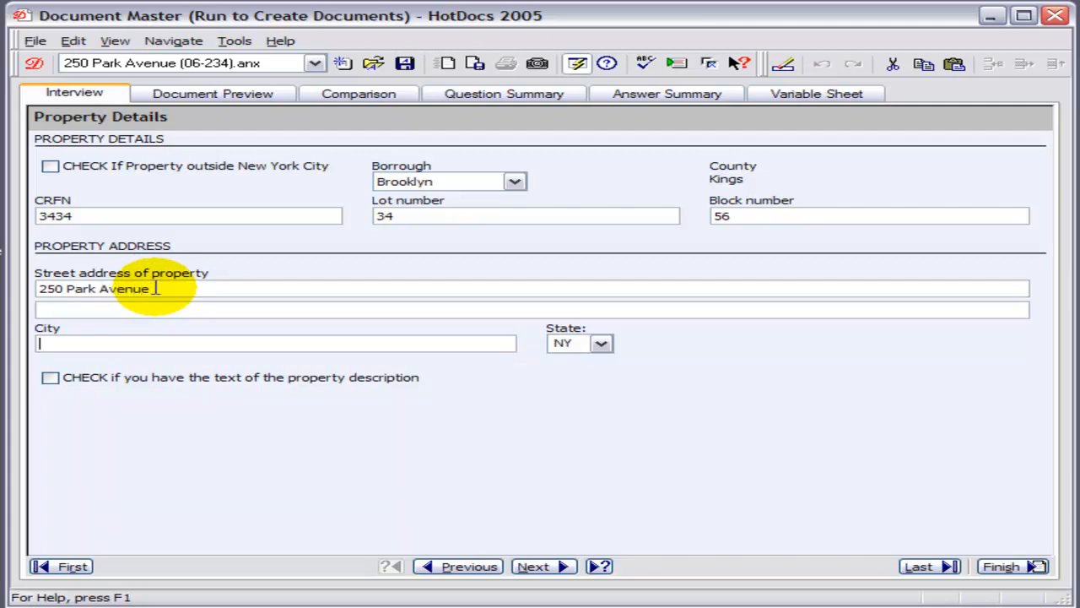
type("Brooklyn")
key("Tab")
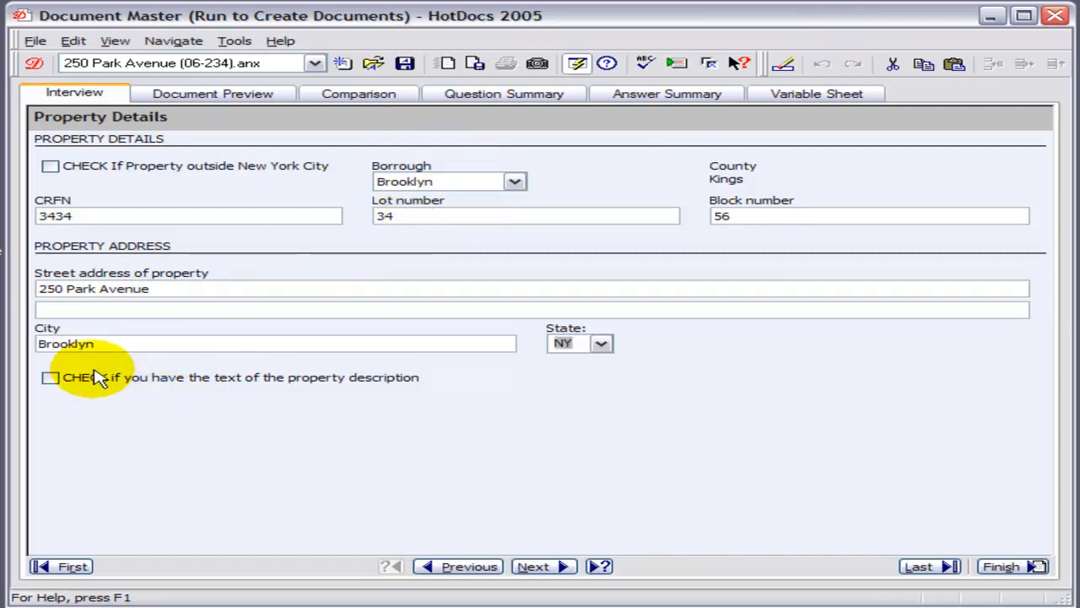
left_click(54, 378)
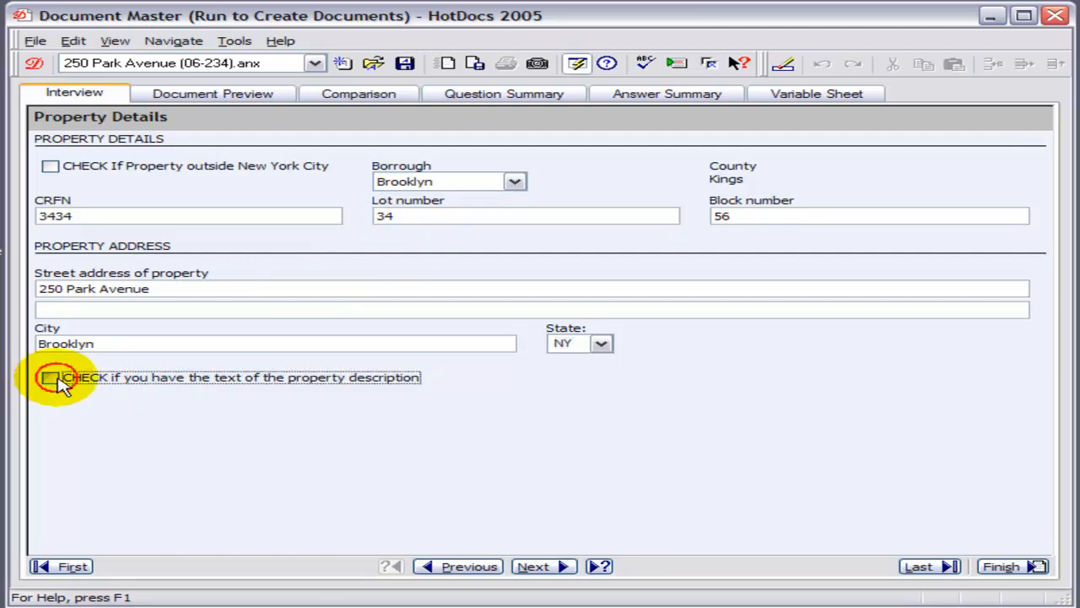
left_click(110, 436)
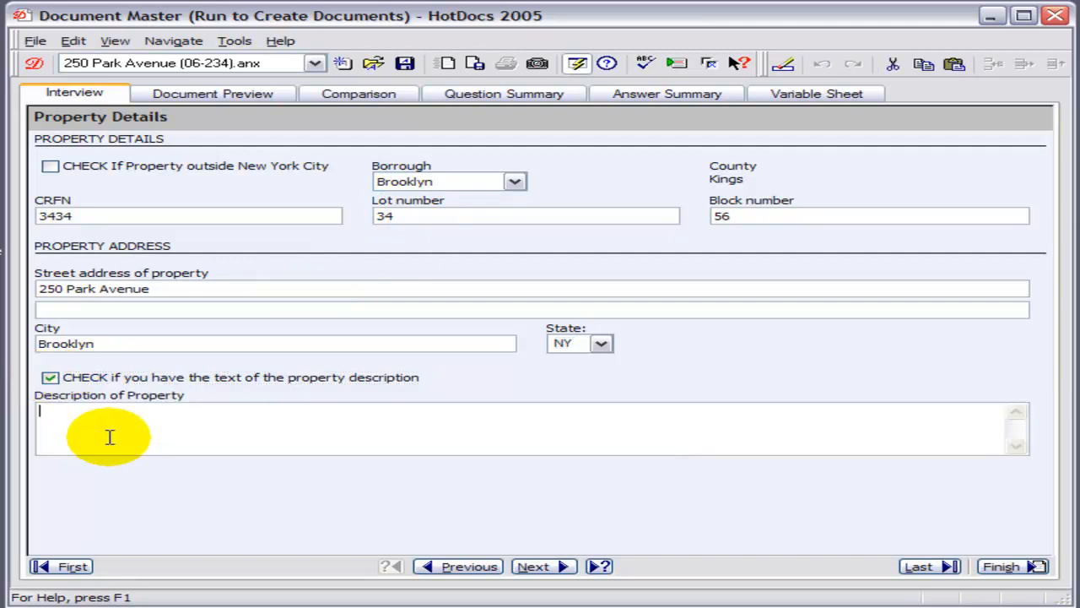
left_click(49, 379)
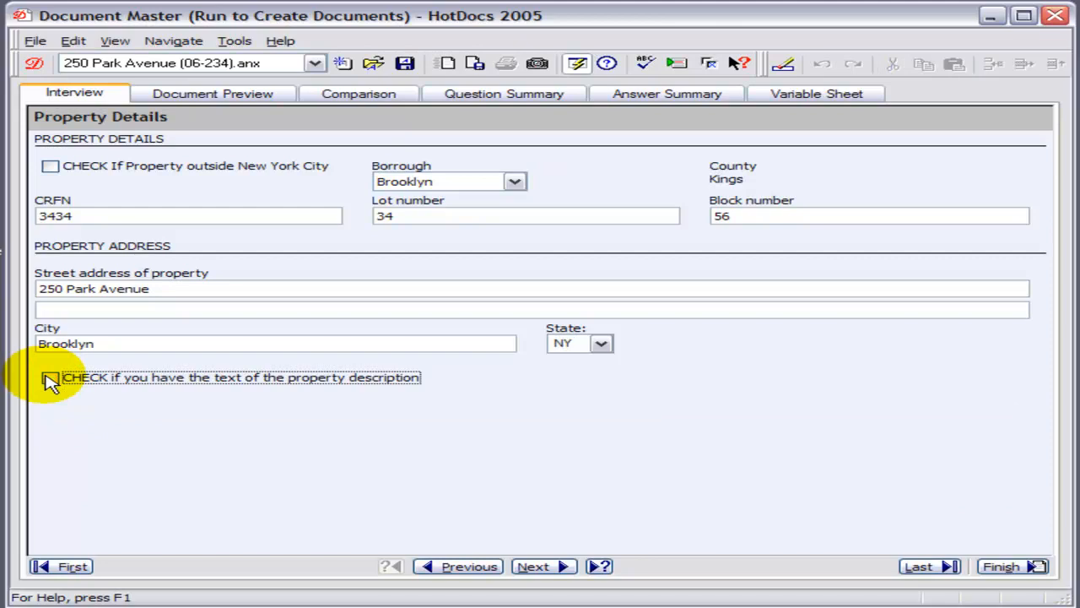
Step: Continue to the NYCTL Lien questions, setting the recording date to 12 Jan 2005 and the tax lien date to 8 Jan 2006
left_click(565, 567)
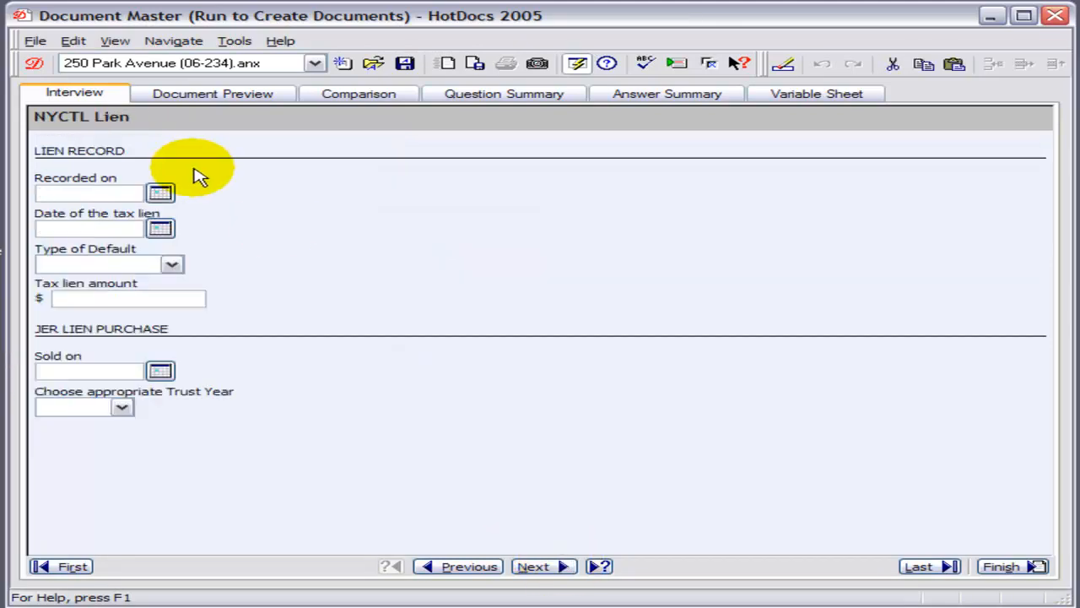
left_click(161, 192)
left_click(99, 418)
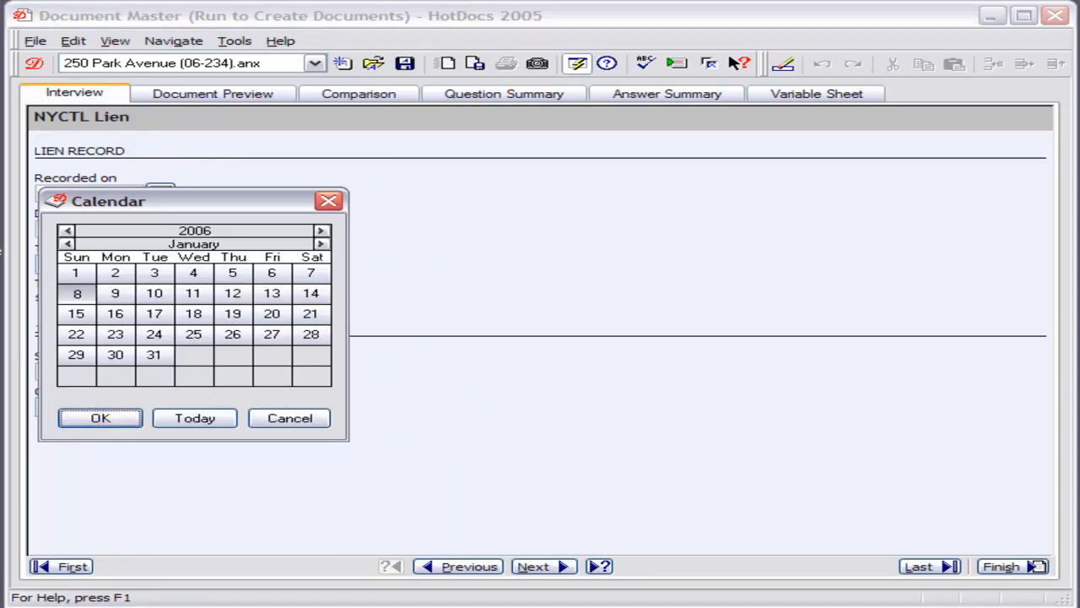
left_click(66, 230)
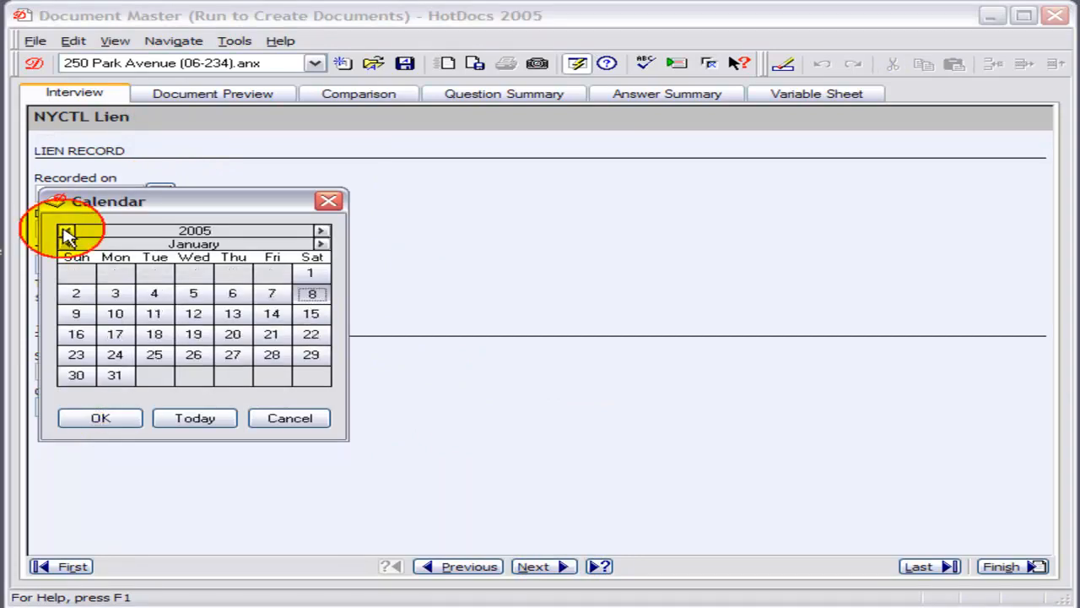
left_click(200, 314)
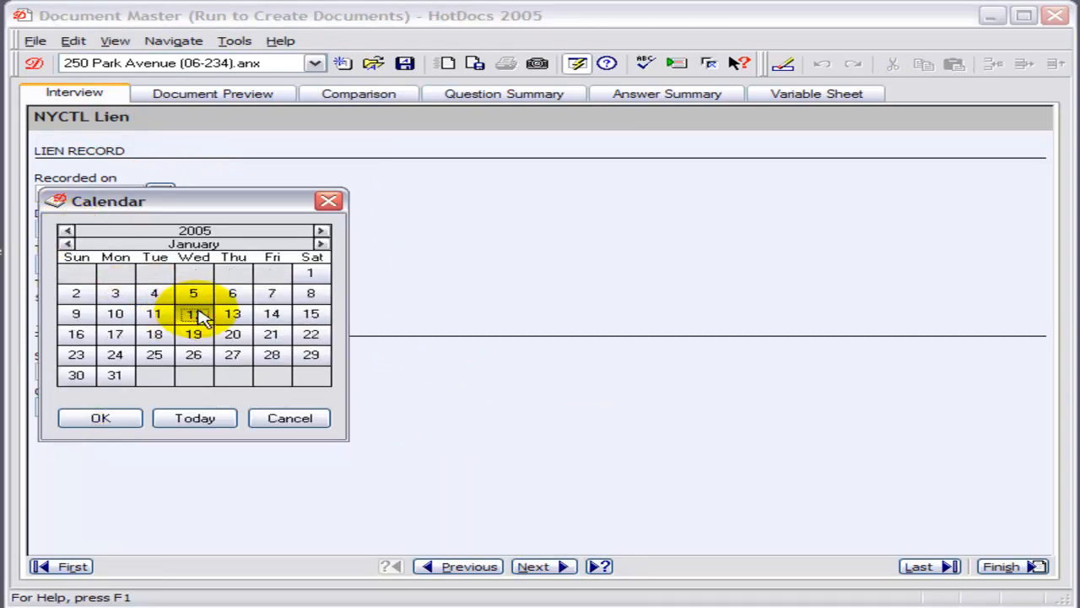
left_click(99, 419)
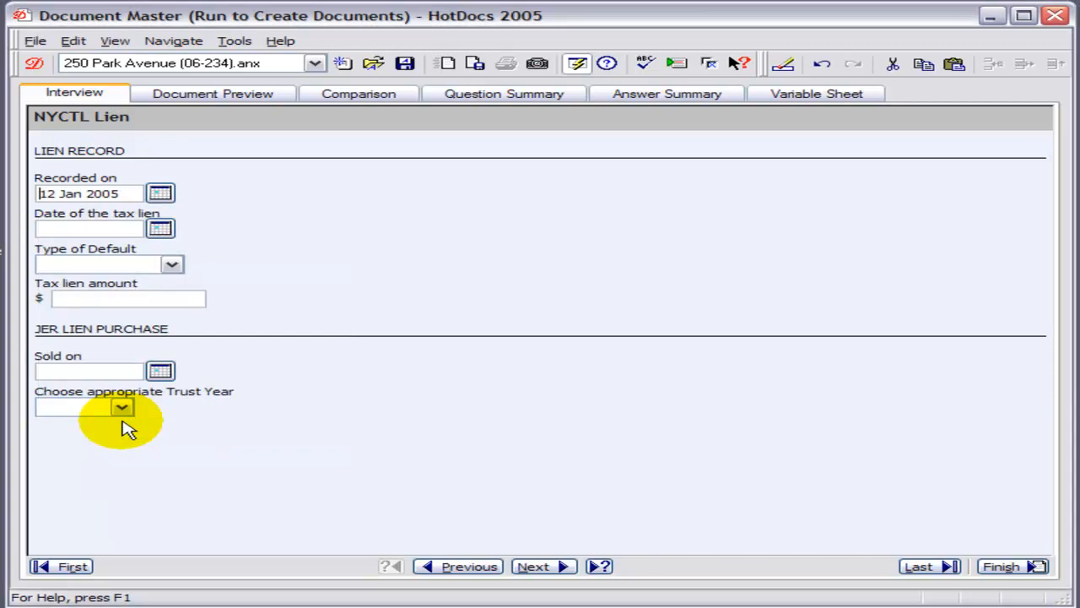
left_click(160, 229)
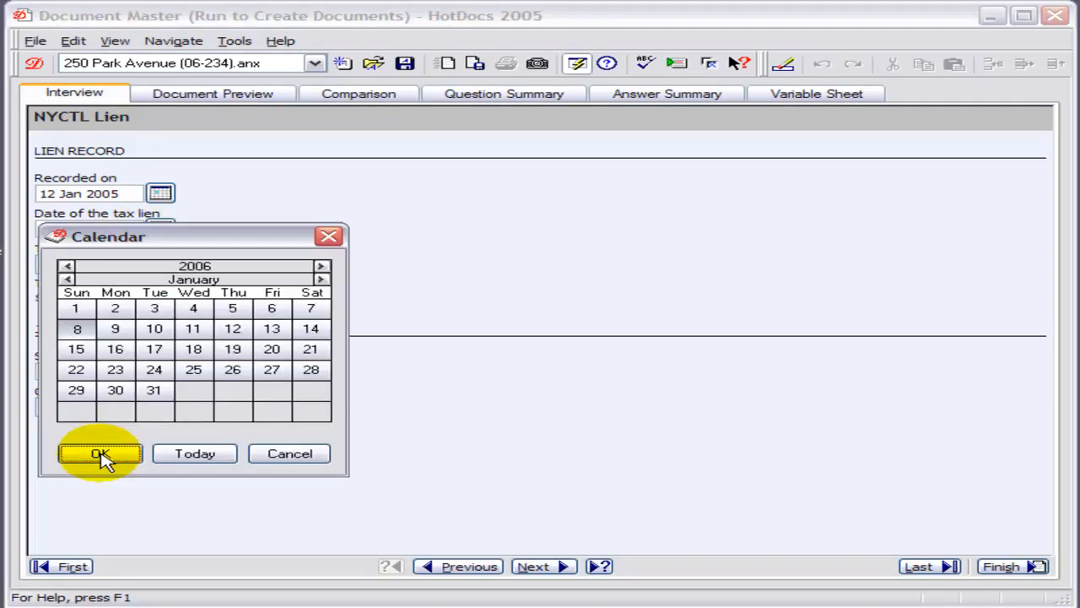
left_click(192, 453)
Step: Set the lien's type of default to Annual and the tax lien amount to 250,000
left_click(171, 264)
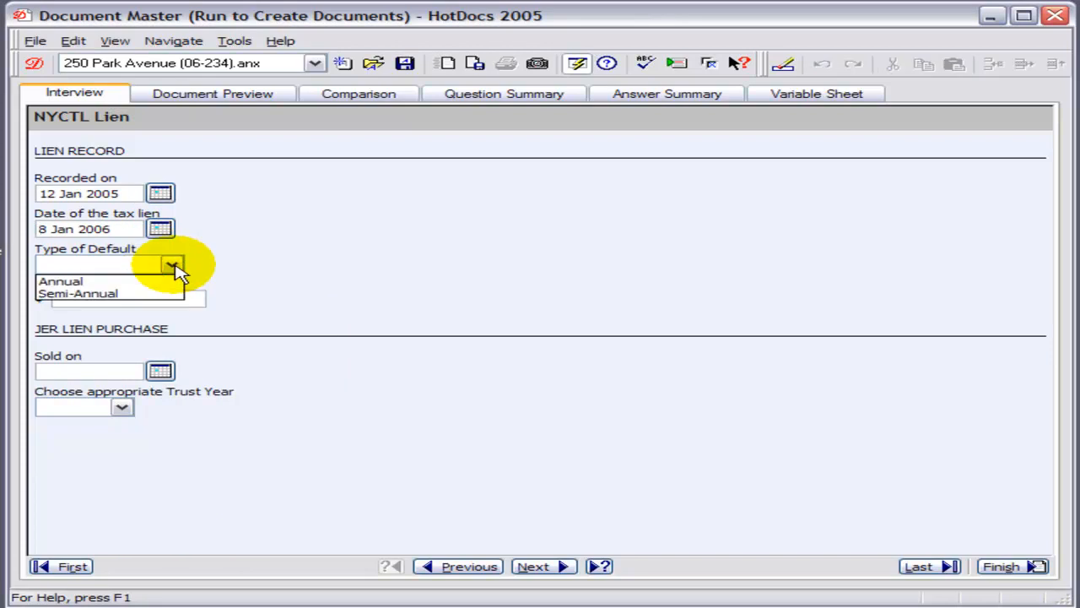
left_click(175, 283)
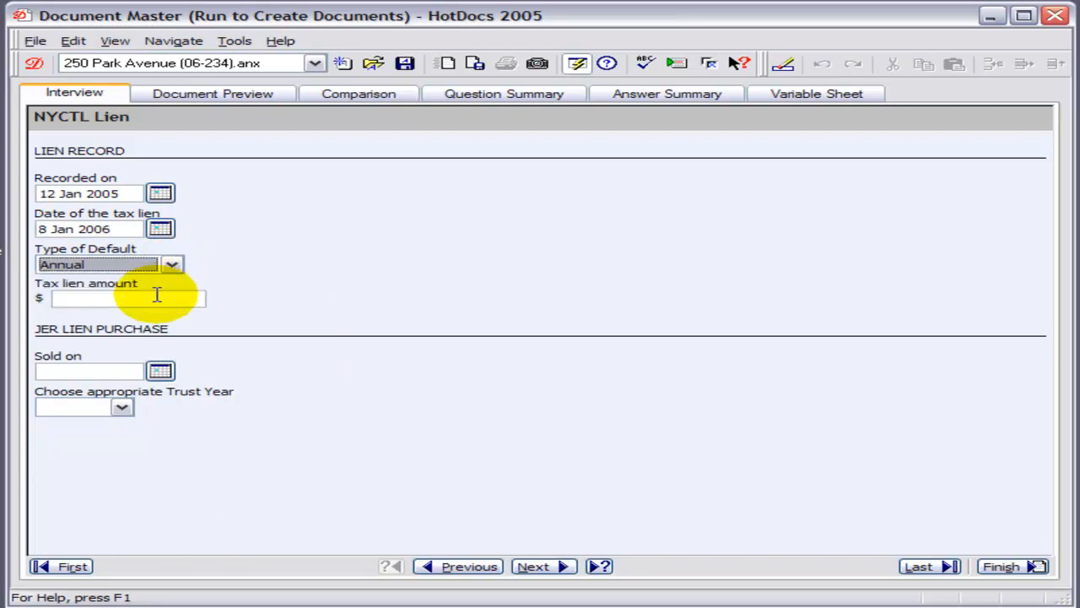
left_click(156, 294)
type("250,000")
key("Tab")
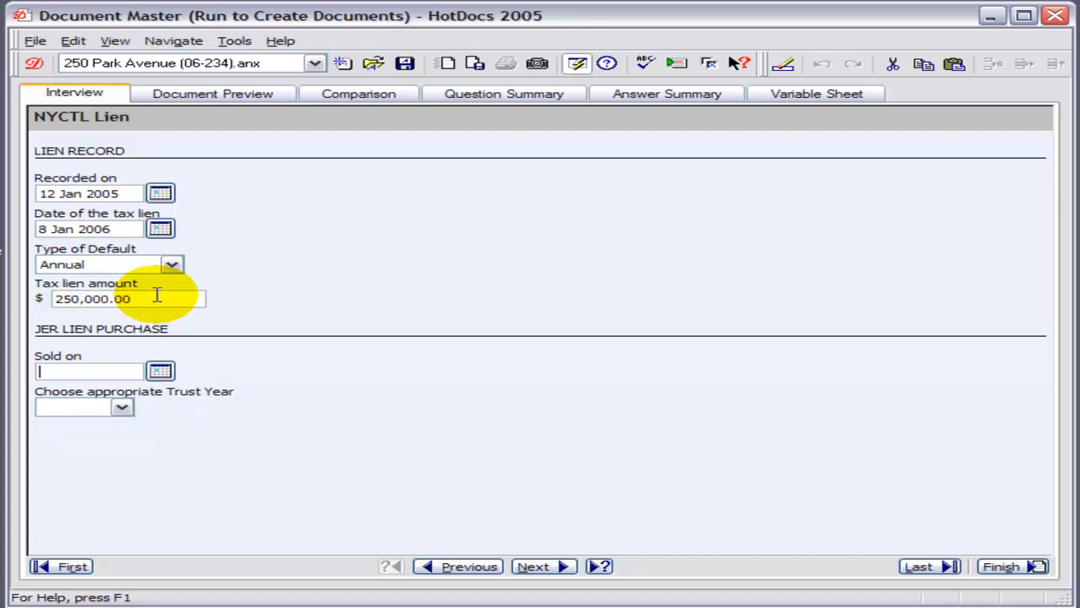
Step: Complete the JER lien purchase with a sold date of 1 Dec 2005 and trust year 2004-A
left_click(160, 371)
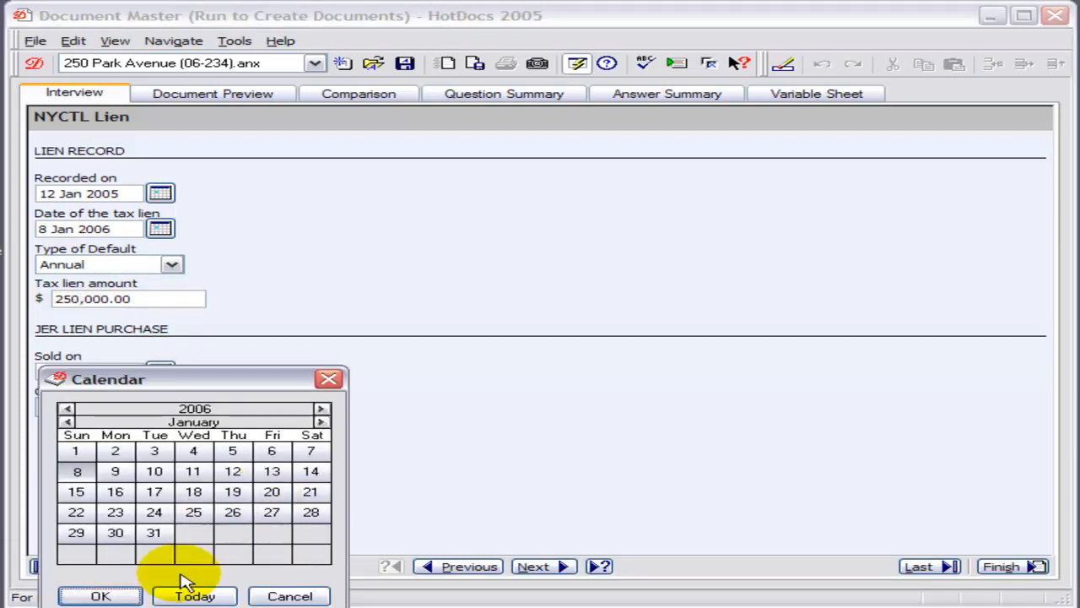
left_click(67, 421)
left_click(232, 450)
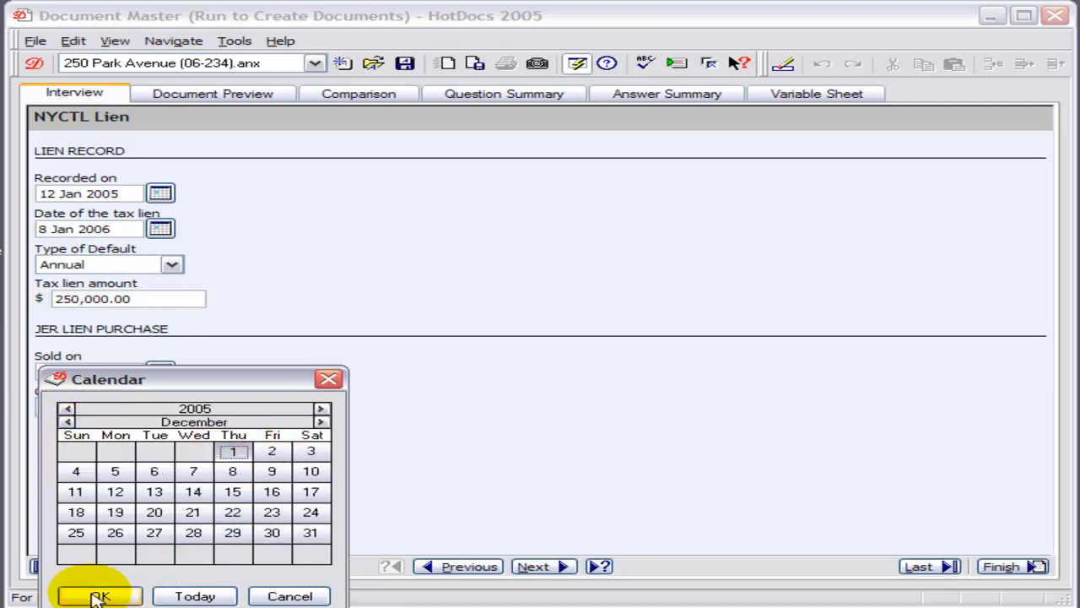
left_click(95, 594)
left_click(121, 408)
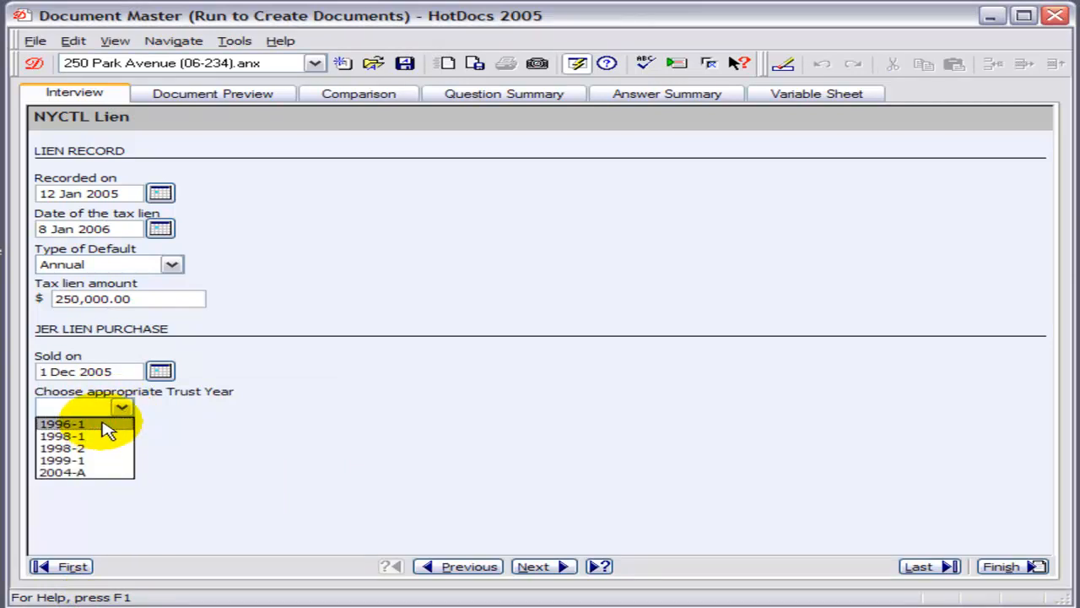
left_click(101, 472)
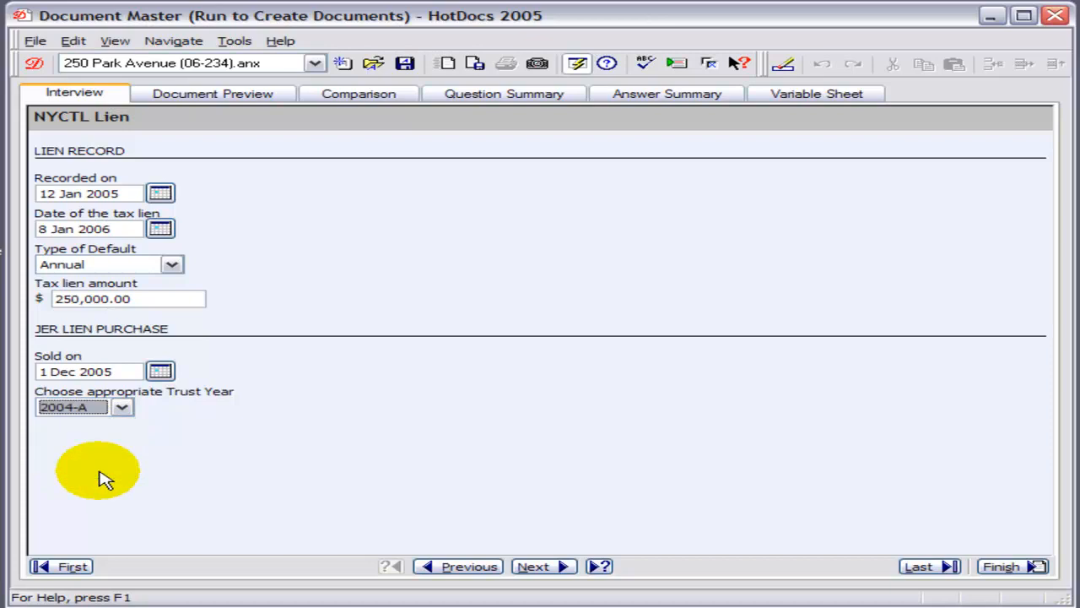
Step: Continue to Crucial Case Data, enter the JER reference number and set the Summons & Complaint filing date to 18 Jan 2006
left_click(545, 566)
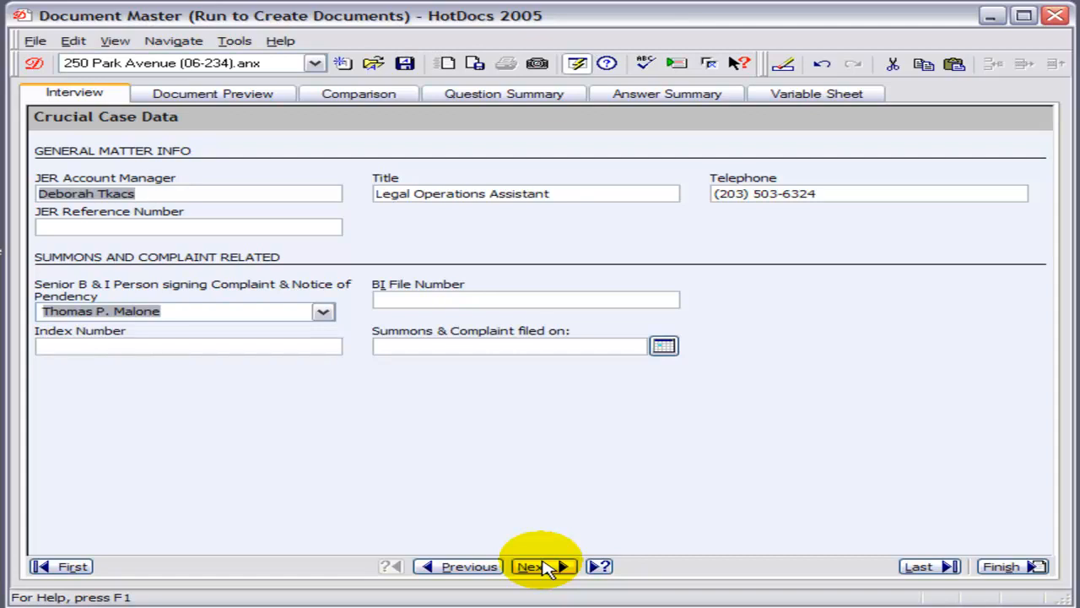
left_click(249, 342)
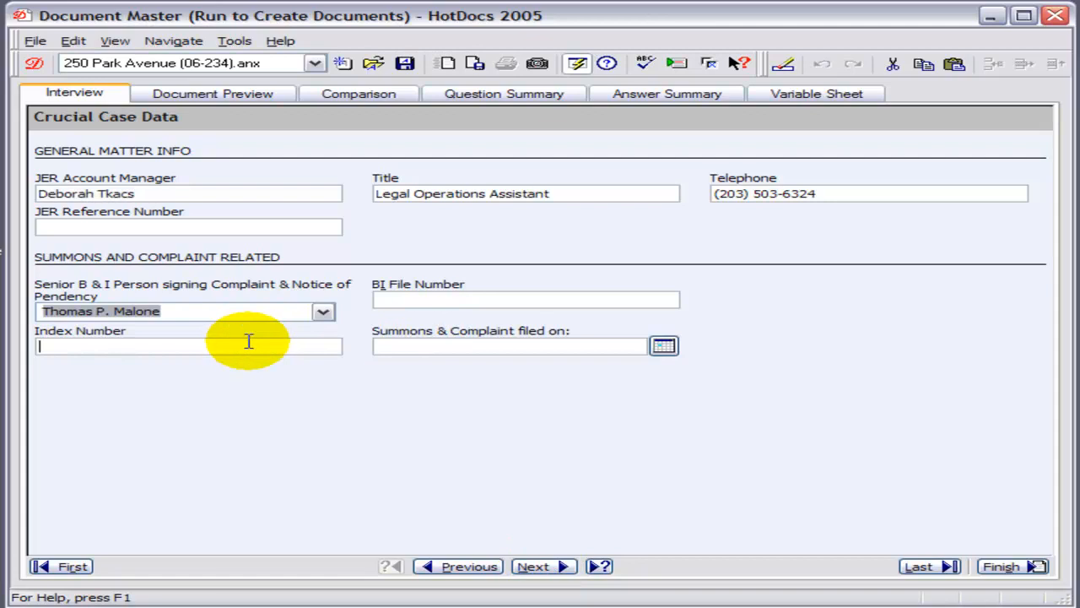
left_click(216, 223)
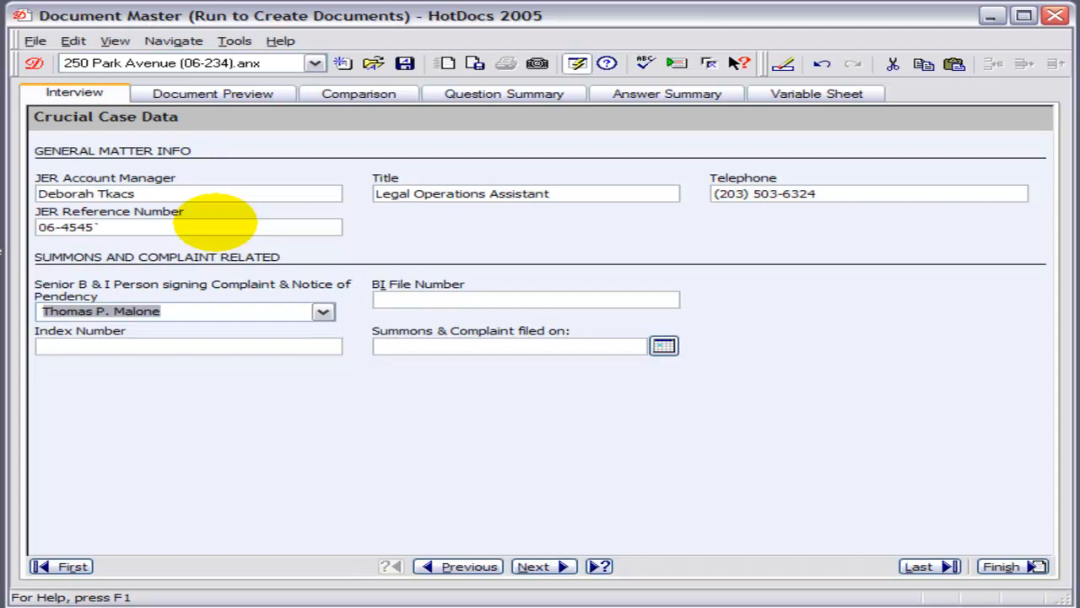
left_click(663, 346)
left_click(531, 467)
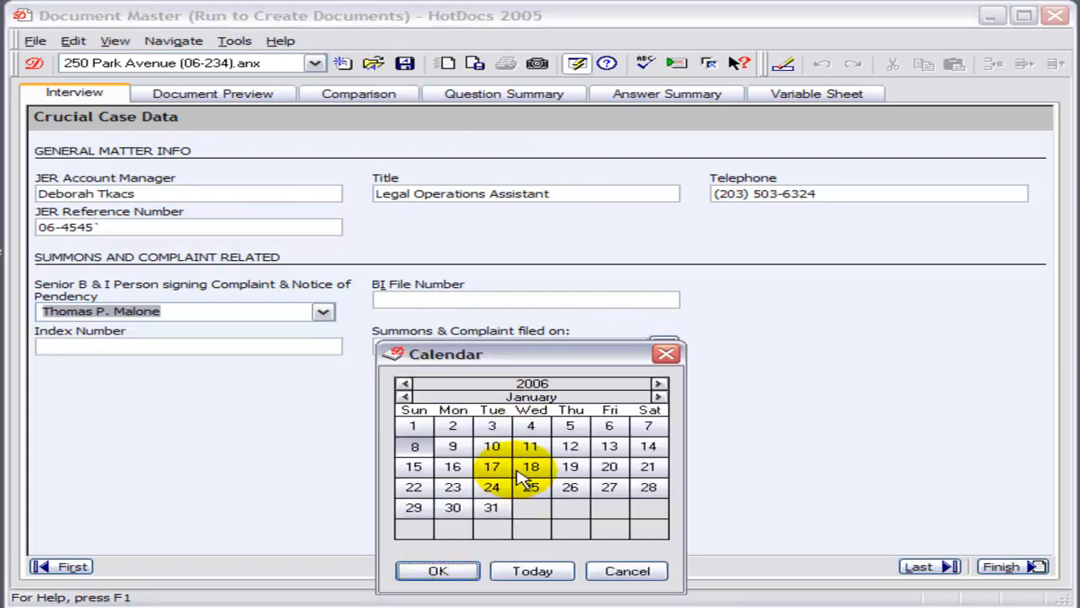
left_click(451, 571)
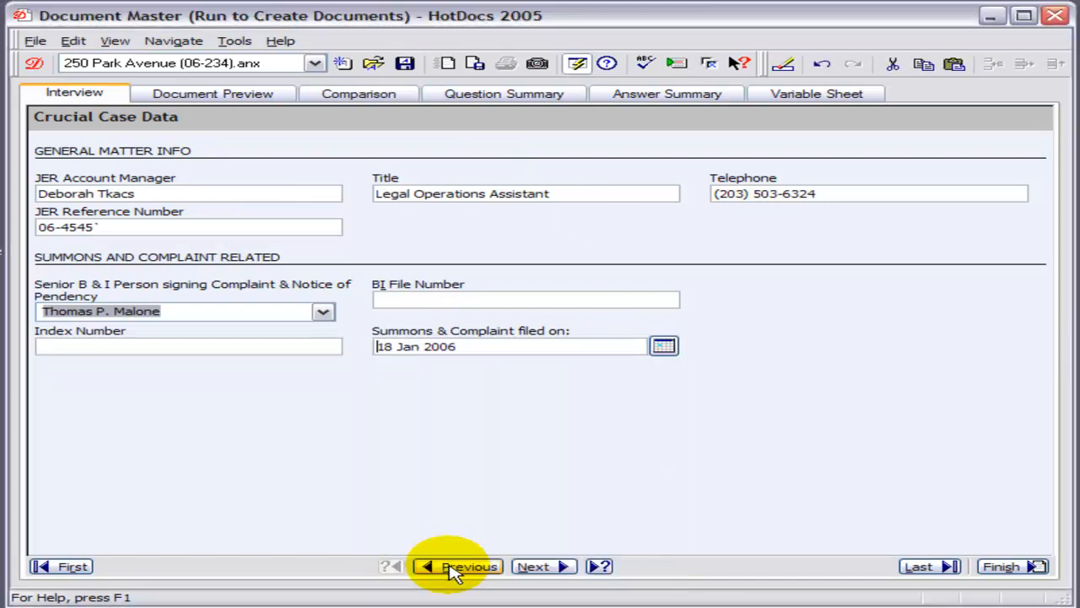
Step: Continue to the Defendants questions, include John Does as served defendants and include the United States as a defendant
left_click(533, 566)
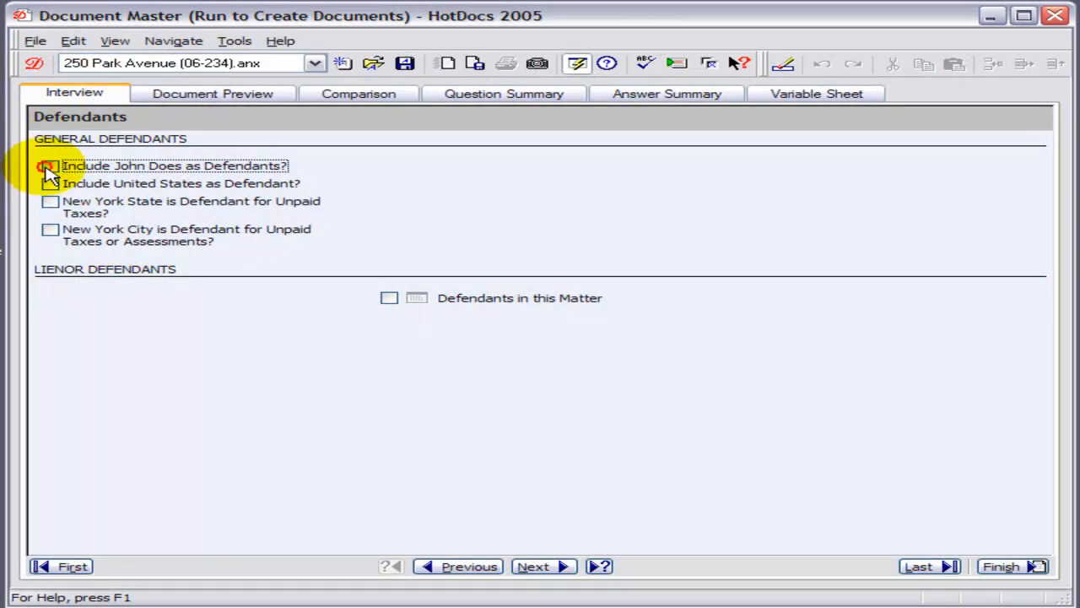
left_click(49, 167)
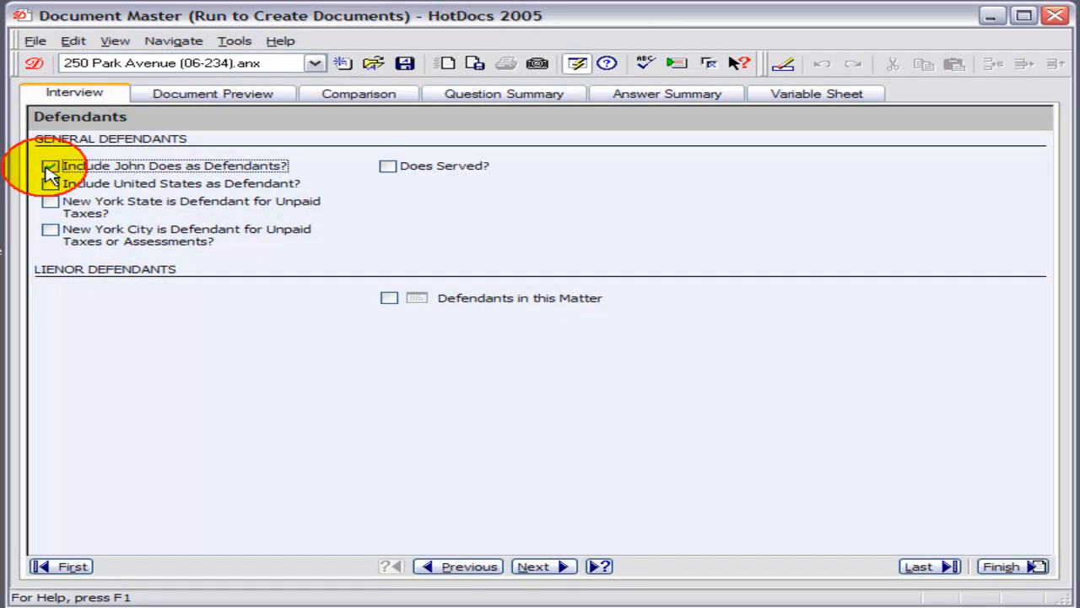
left_click(388, 168)
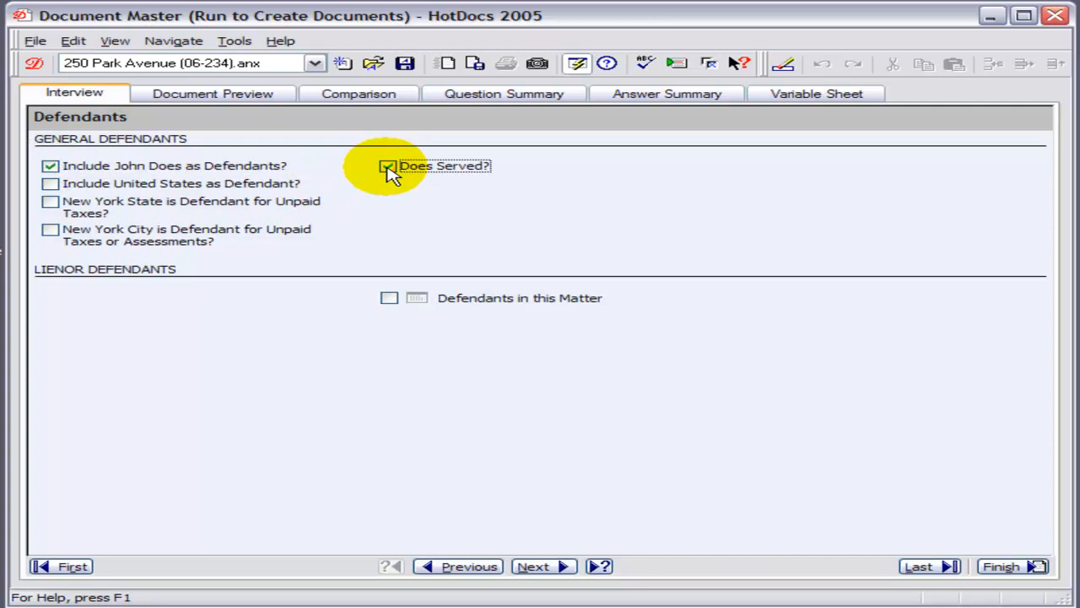
left_click(50, 184)
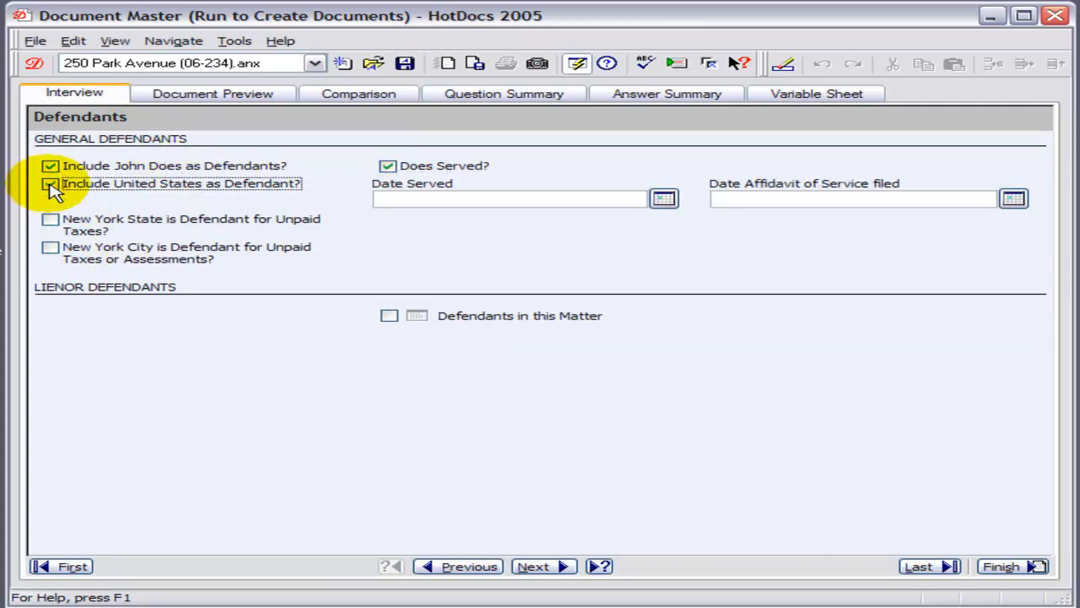
Step: Set the United States' date served to 16 Jan 2006 and its affidavit of service filing date to 17 Jan 2006
left_click(665, 200)
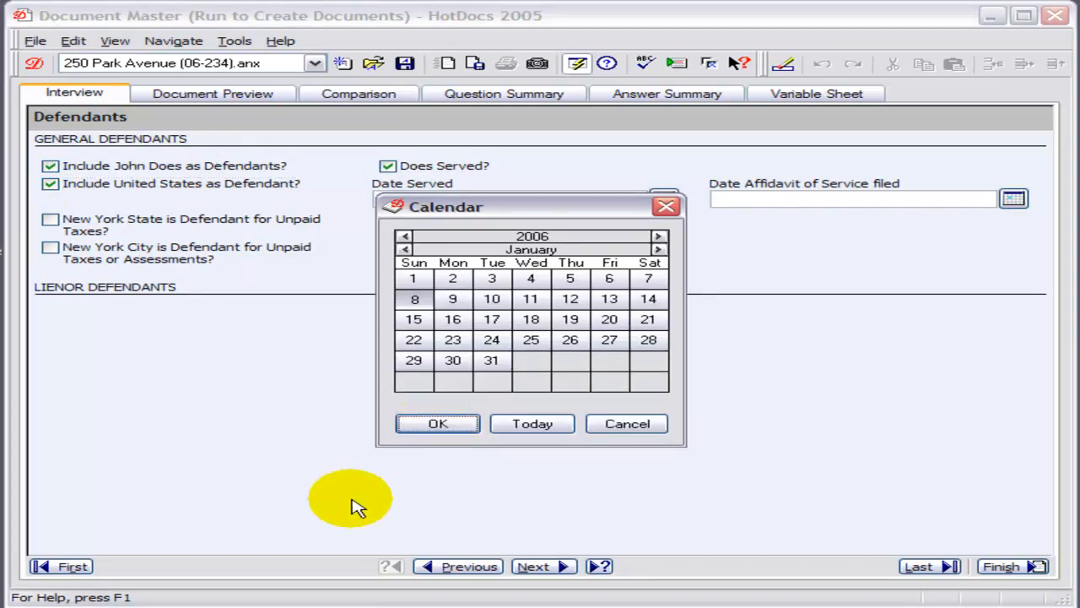
left_click(453, 320)
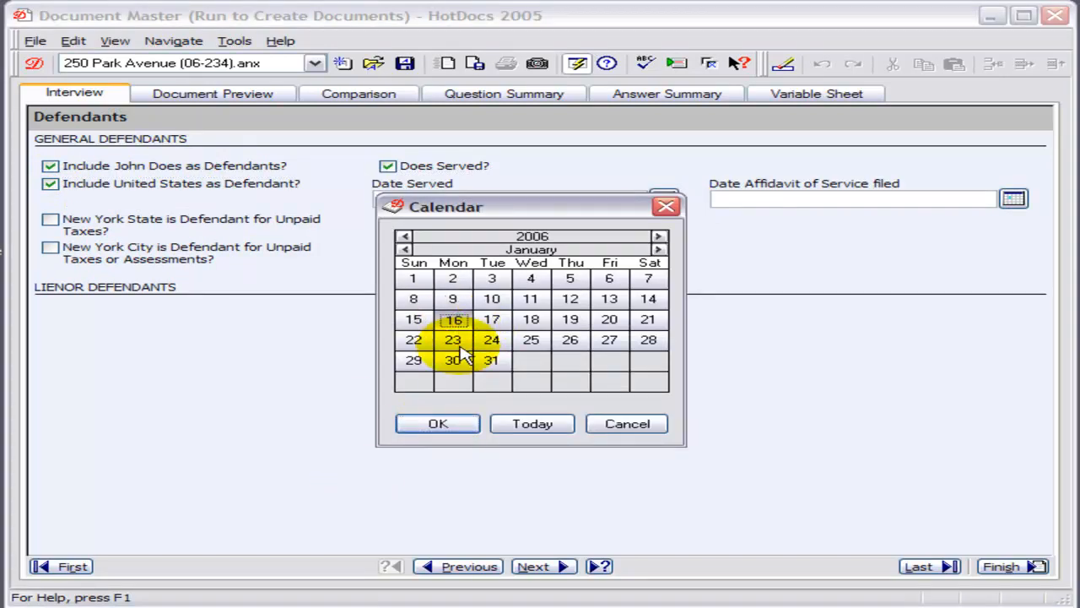
left_click(426, 424)
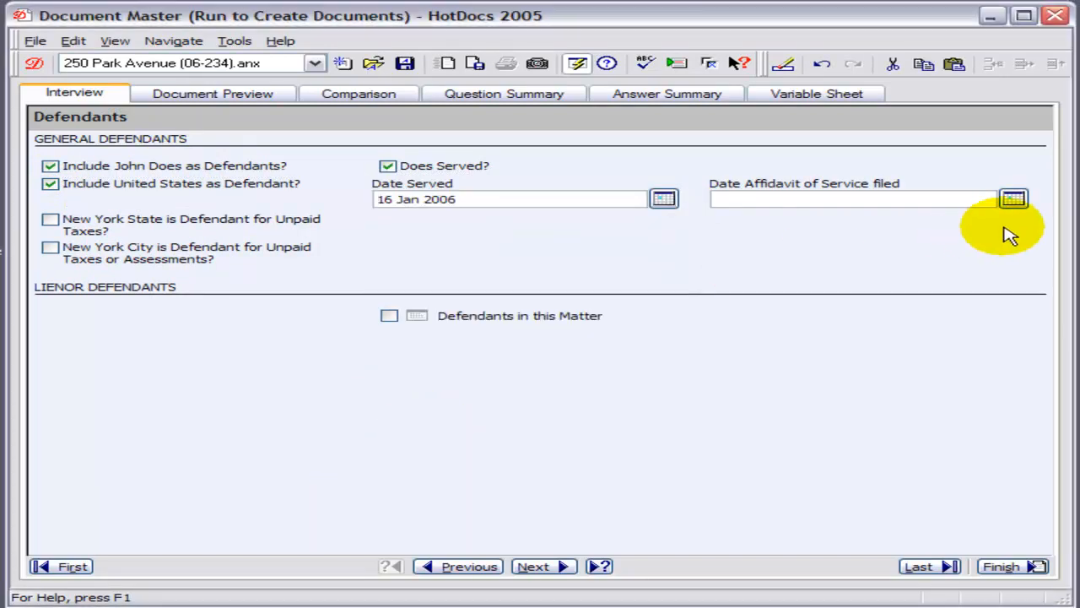
left_click(1012, 200)
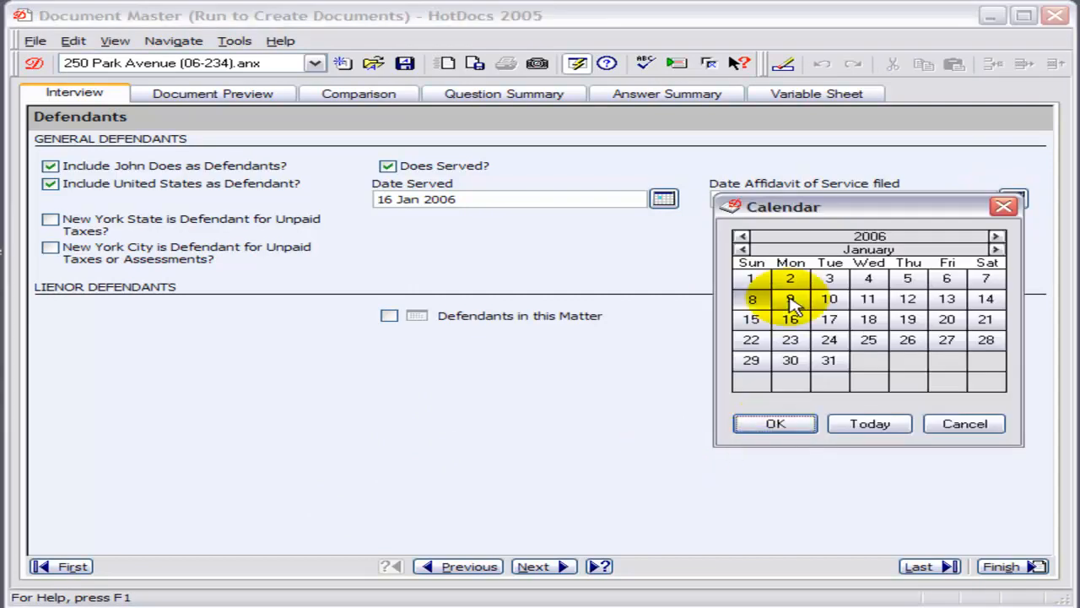
left_click(829, 319)
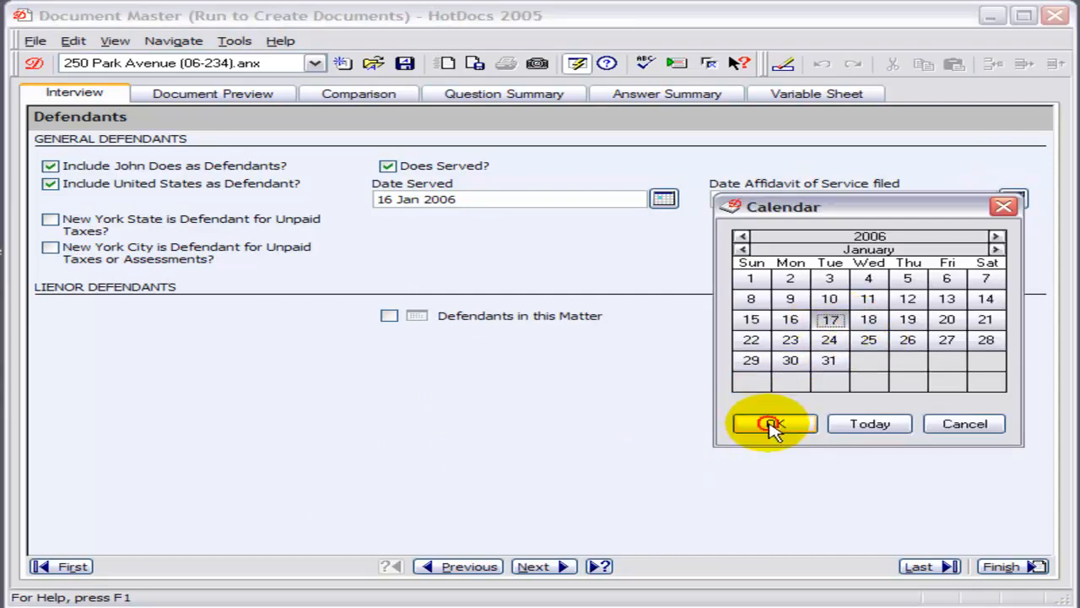
left_click(773, 427)
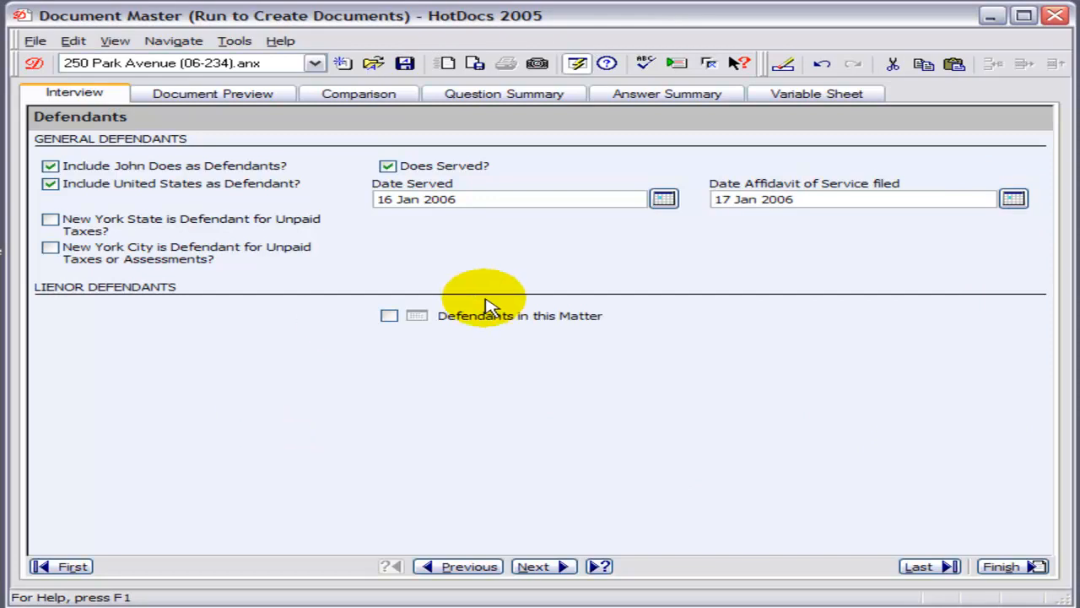
Step: Add a first defendant in this matter as Fee Owner and enter the defendant's first and last name
left_click(419, 318)
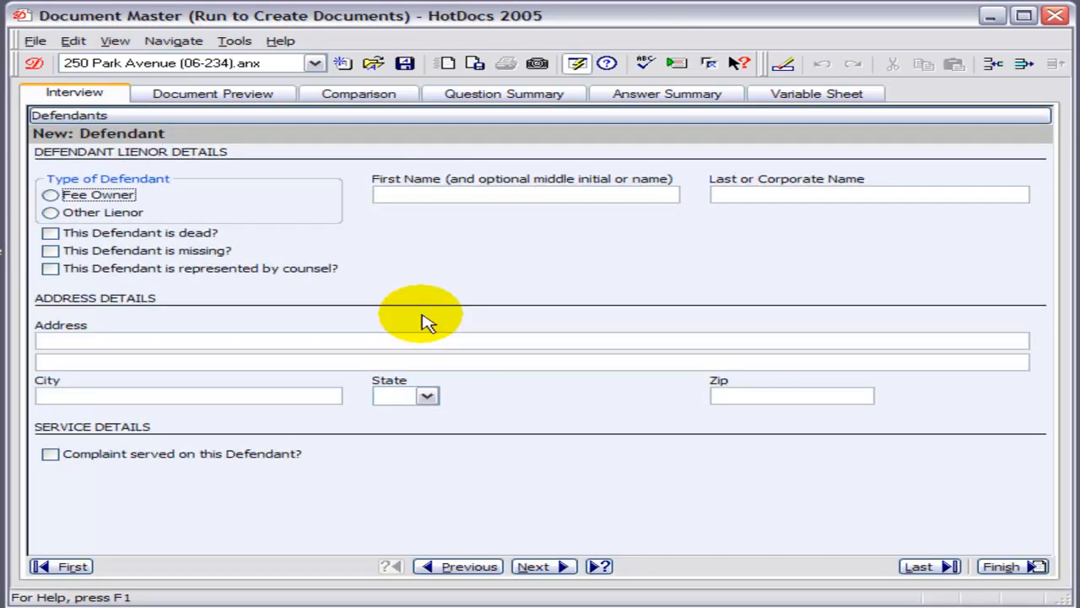
left_click(84, 199)
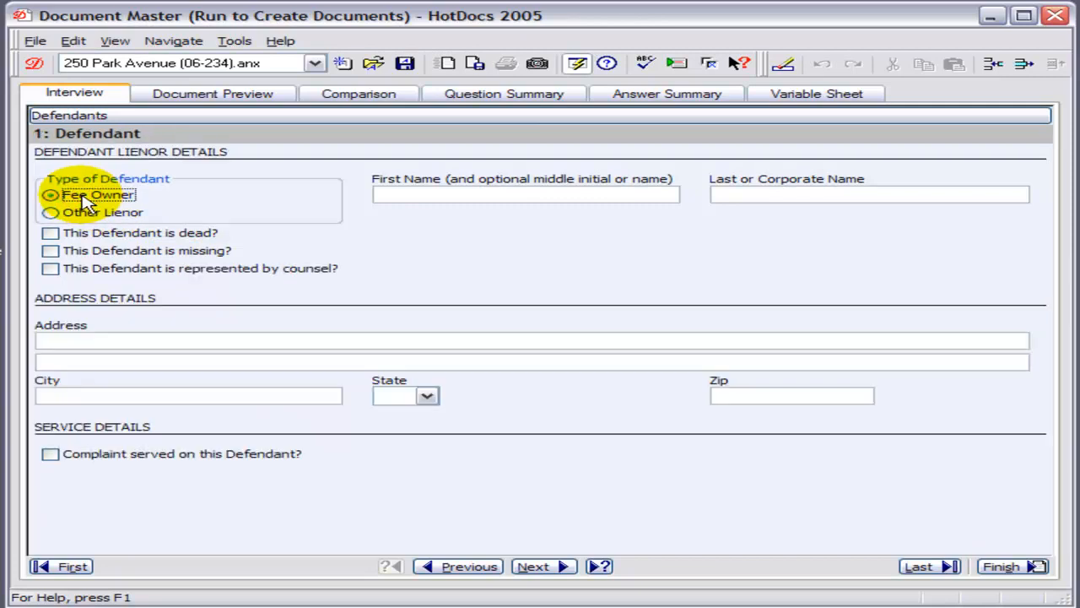
left_click(502, 195)
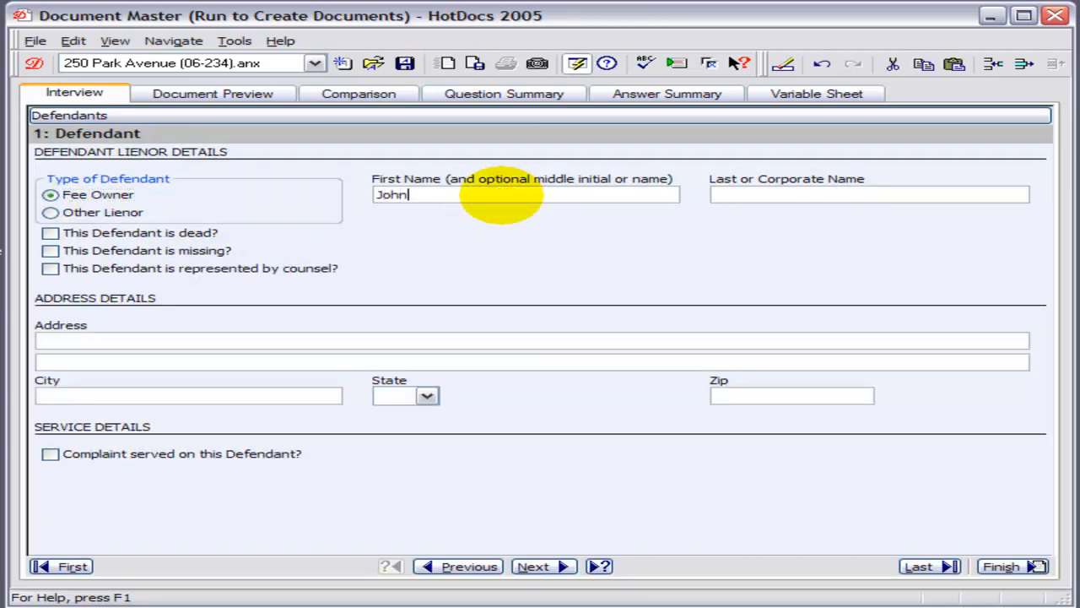
key("Tab")
type("Smi")
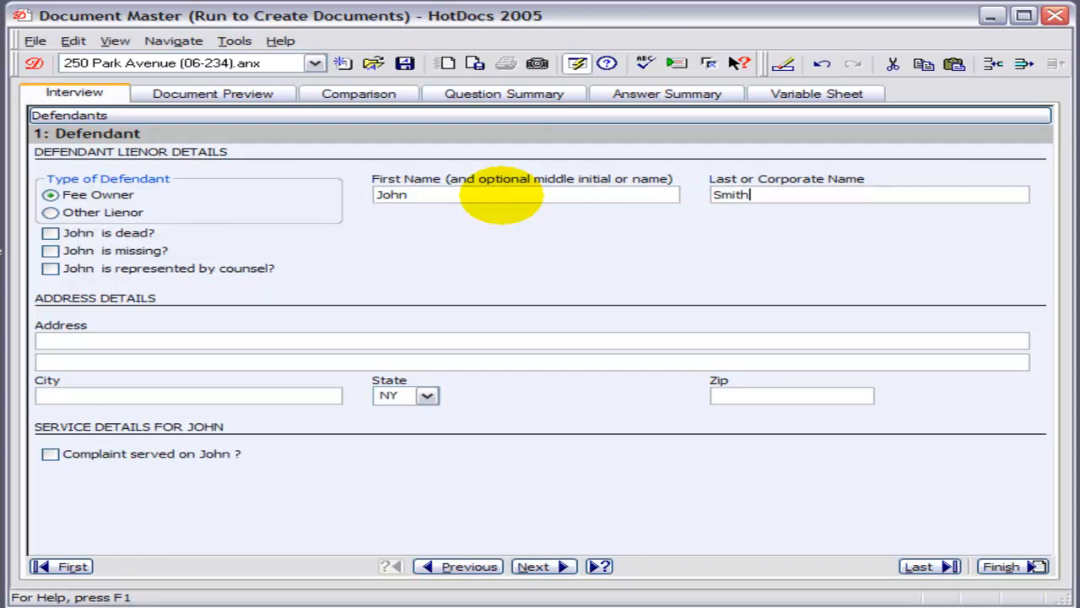
type("th")
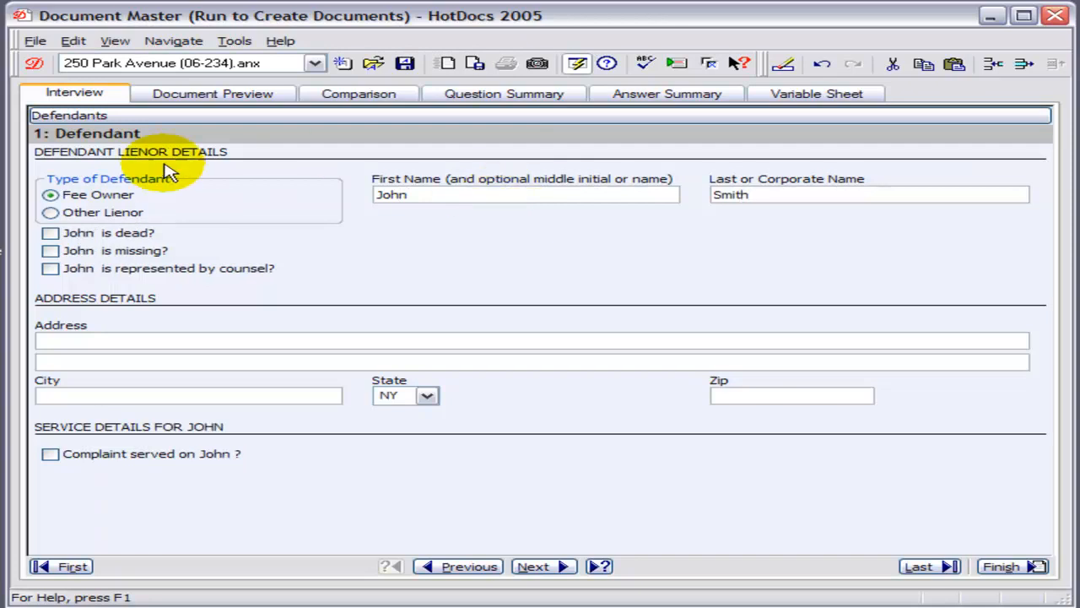
Step: Leave the fee owner without counsel and enter the defendant's street address, city and ZIP code
left_click(51, 269)
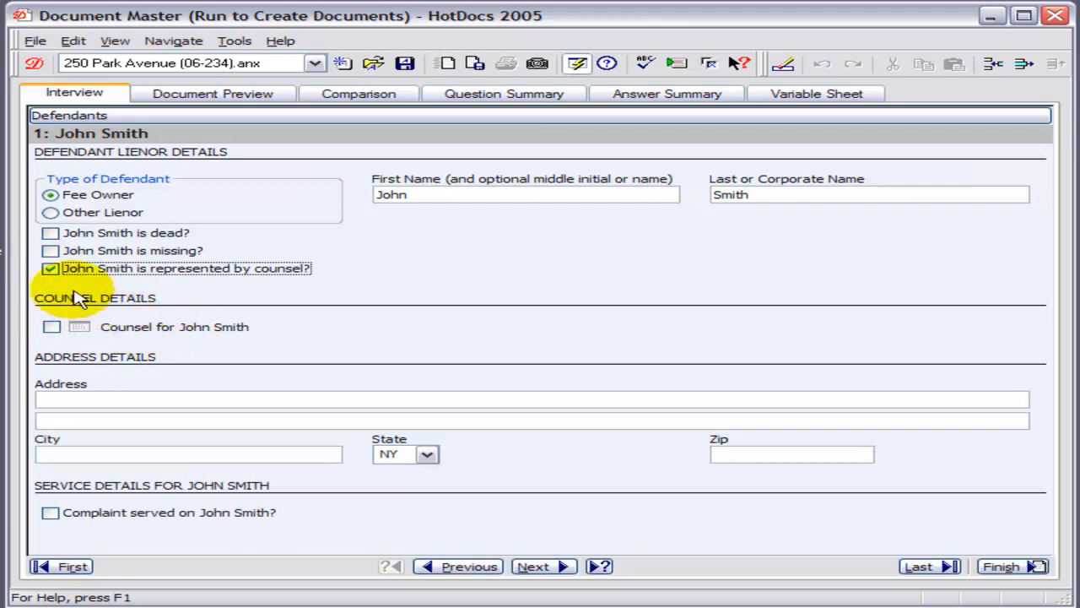
left_click(51, 269)
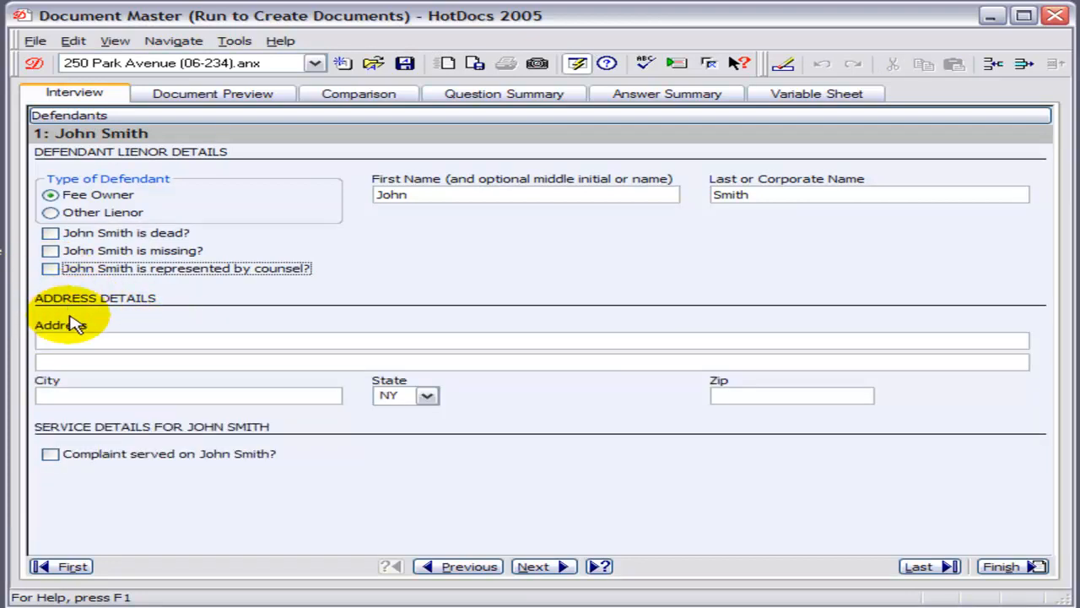
left_click(72, 341)
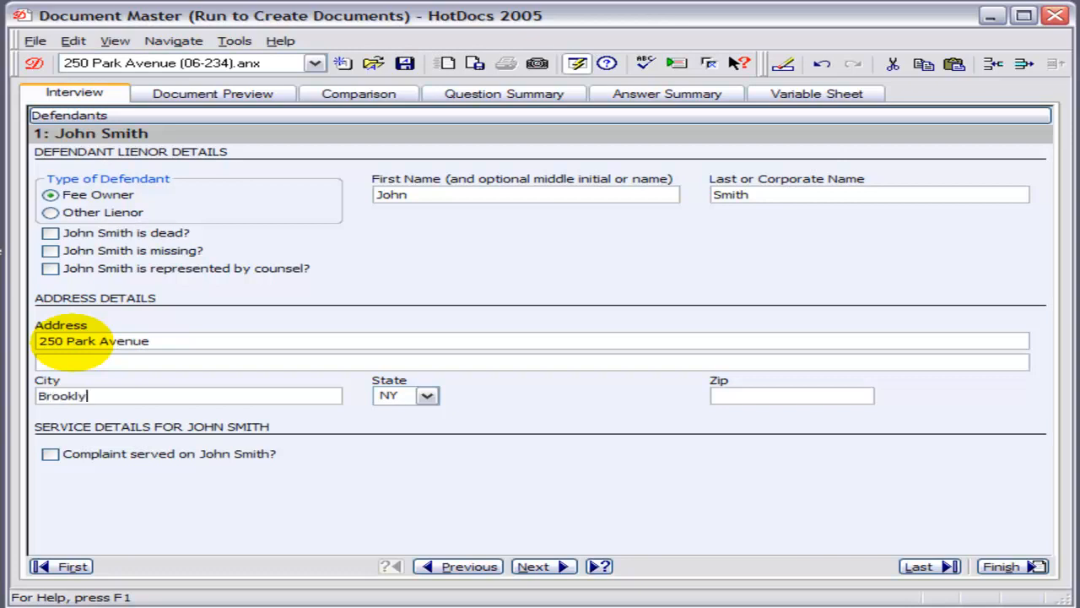
key("Tab")
key("Tab")
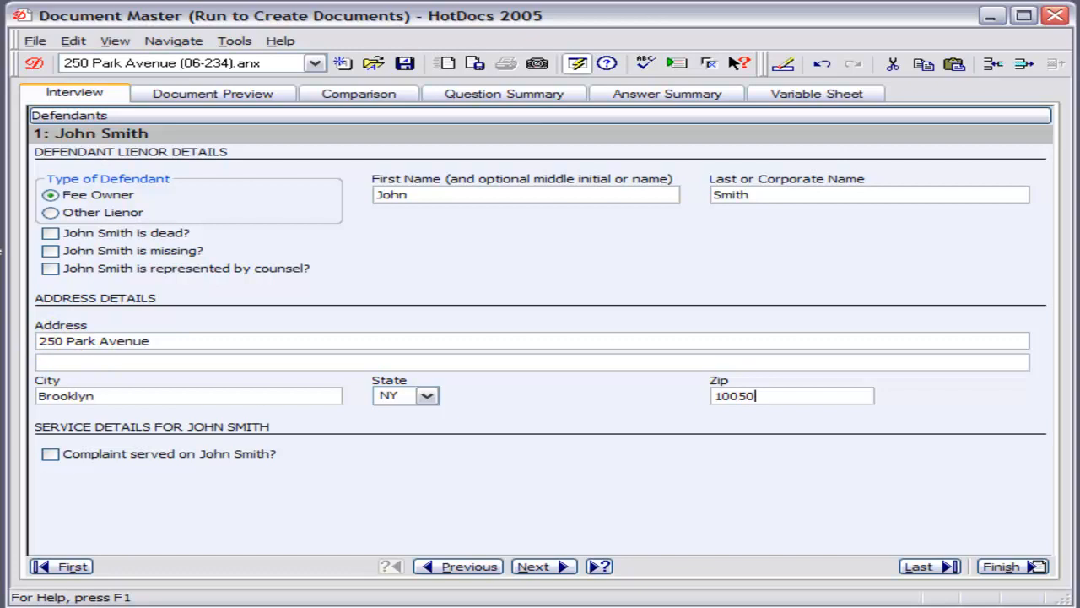
type("10050")
left_click(51, 454)
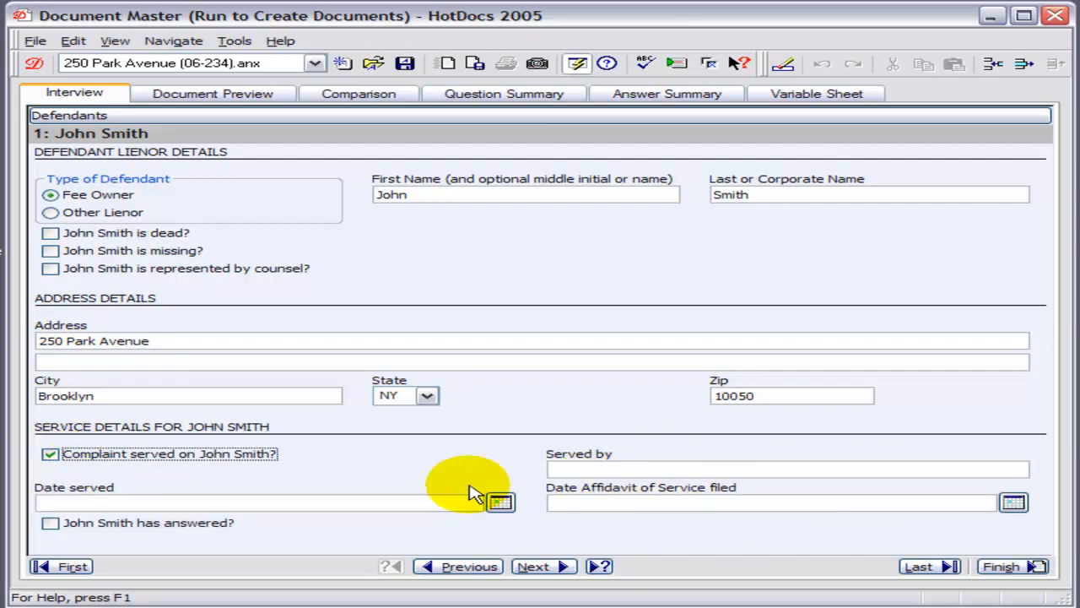
left_click(51, 523)
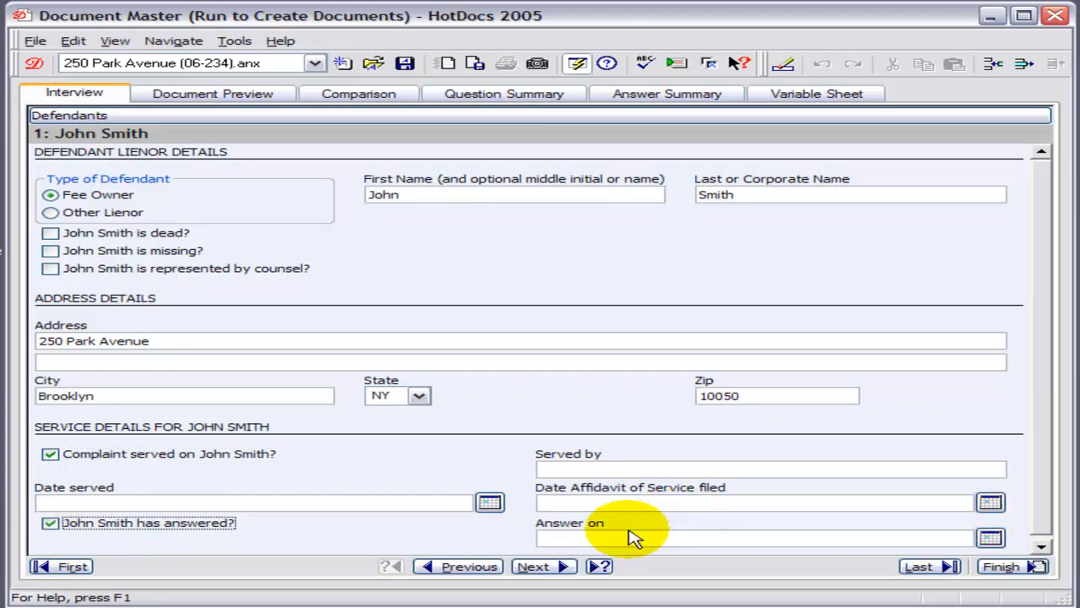
left_click(51, 523)
left_click(51, 456)
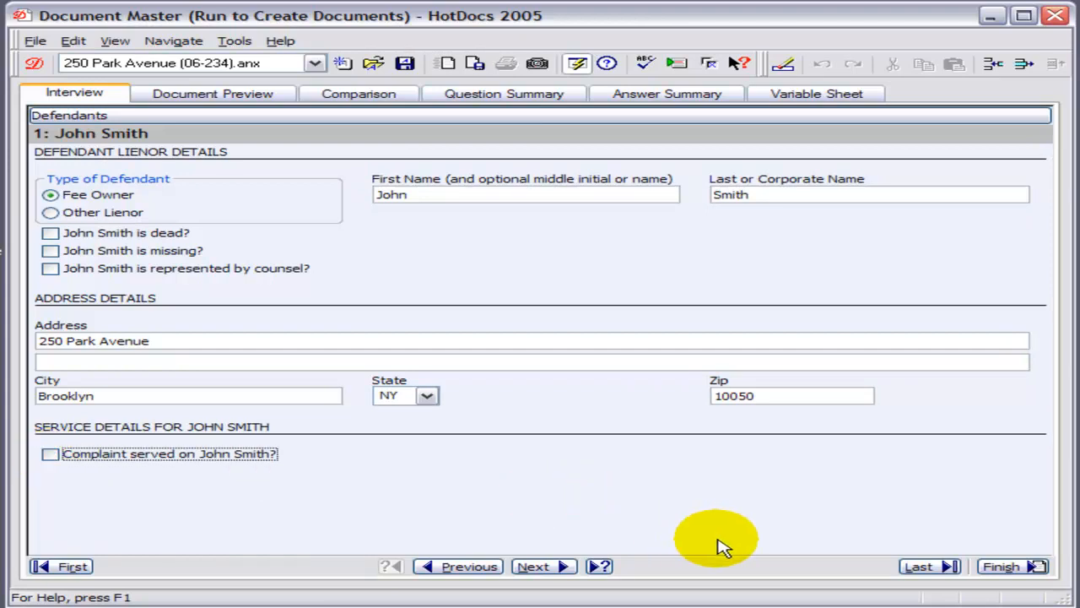
Step: Add a second defendant as Other Lienor with the corporate name Citibank Mastercard
left_click(562, 568)
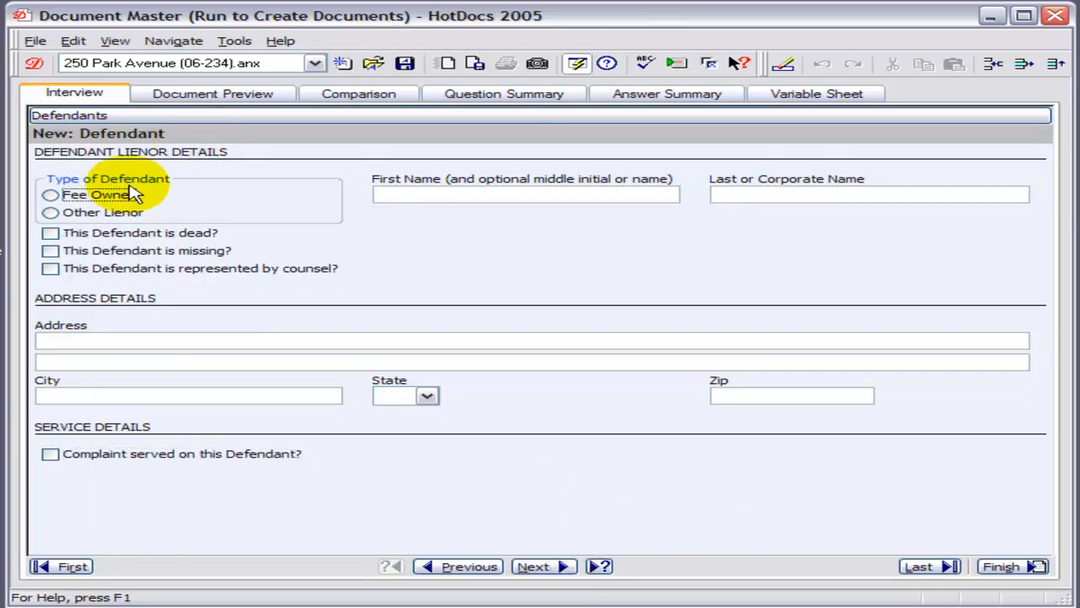
left_click(98, 215)
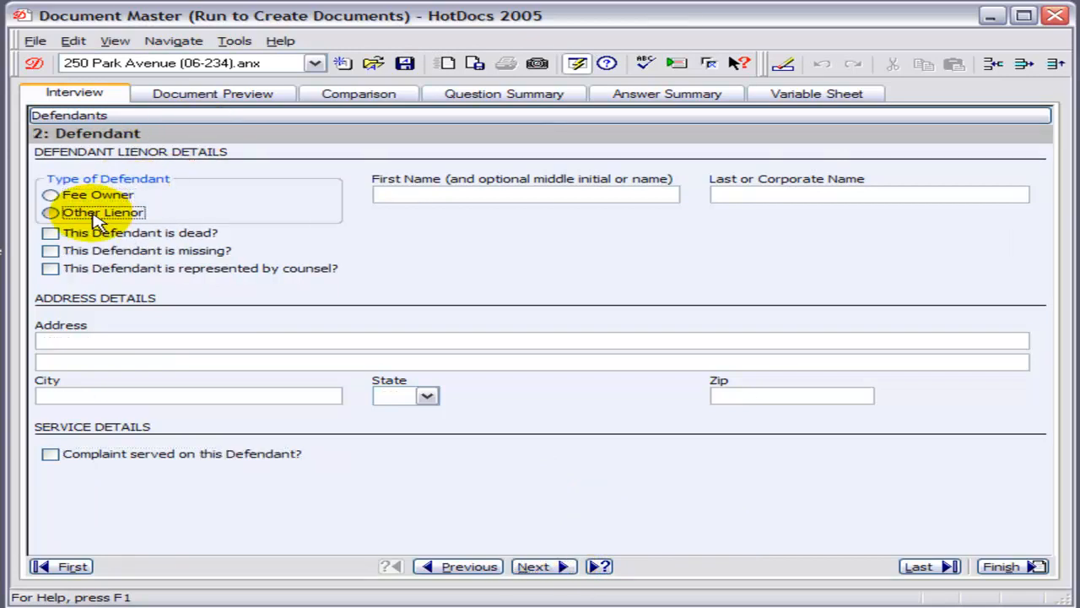
left_click(804, 192)
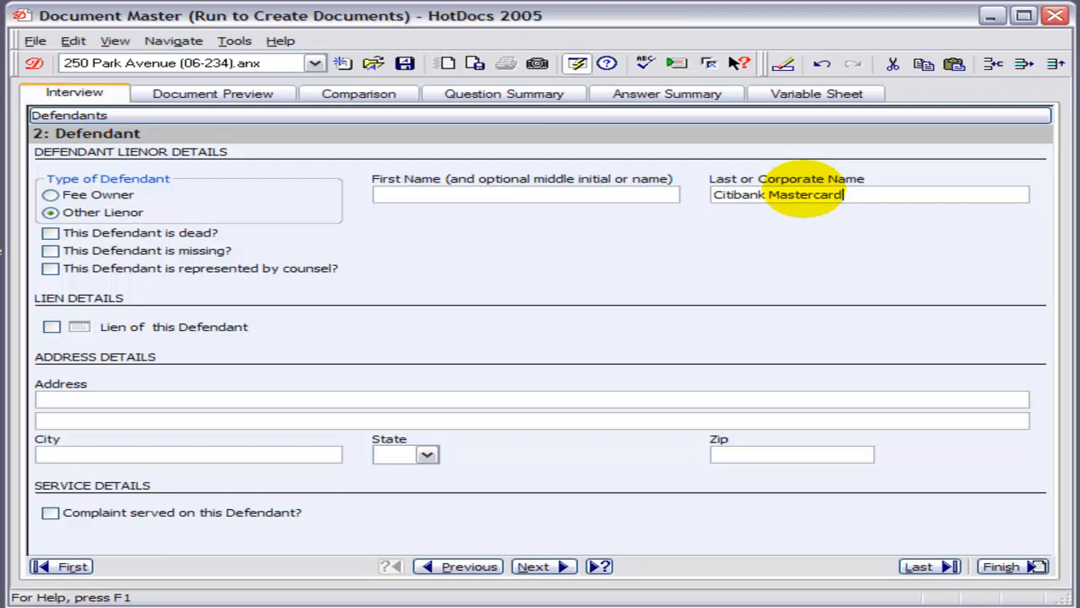
Step: Open the Citibank Mastercard lien details and set the amount to 25,000.00 and the nature of interest to Judgment Creditor
left_click(169, 335)
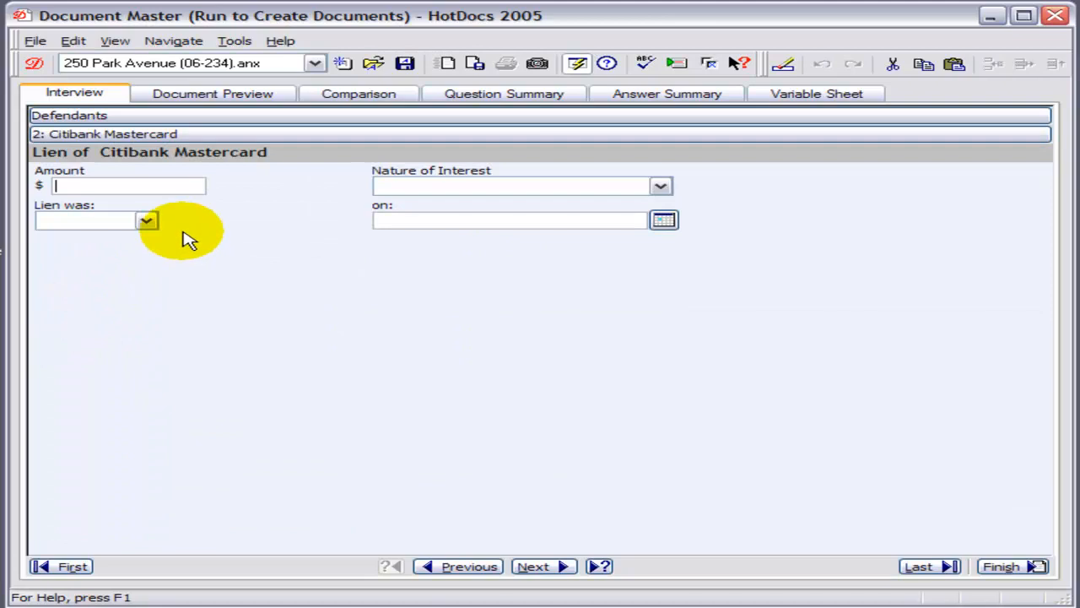
type("25,000.00")
key("Tab")
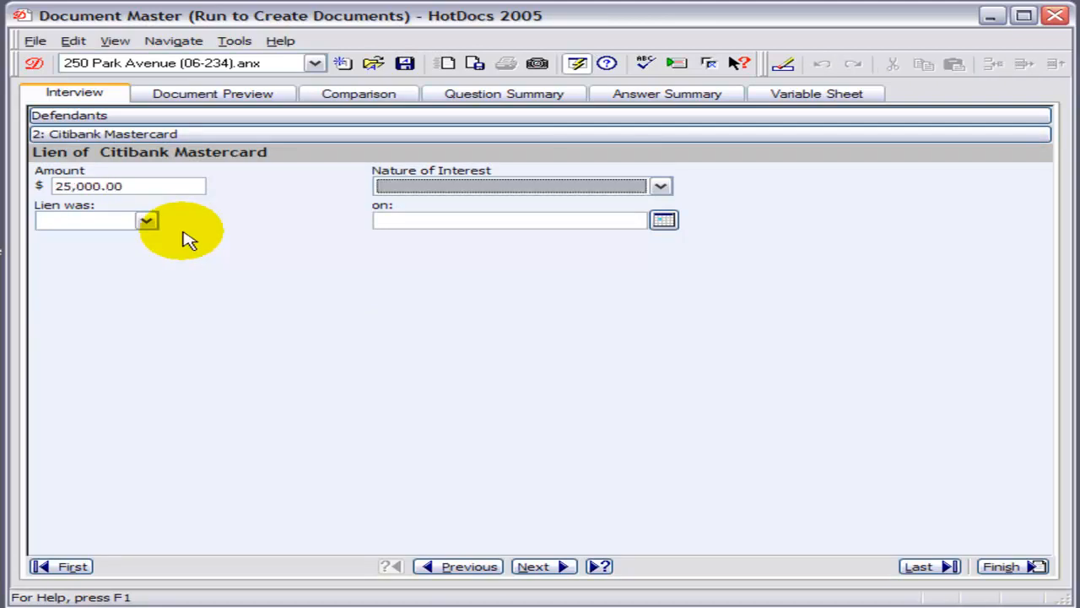
key("j")
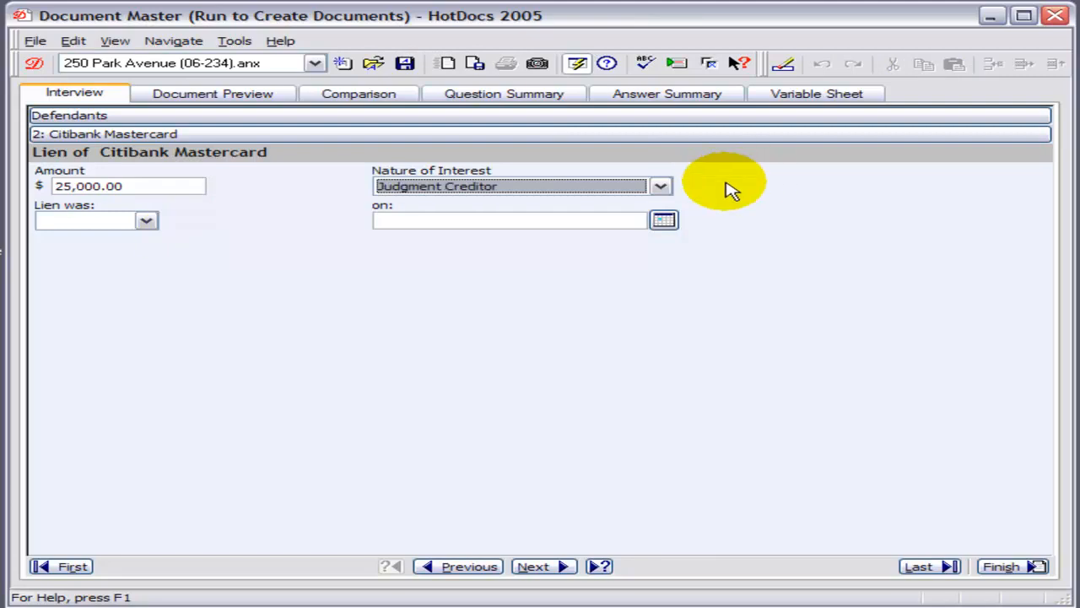
left_click(662, 189)
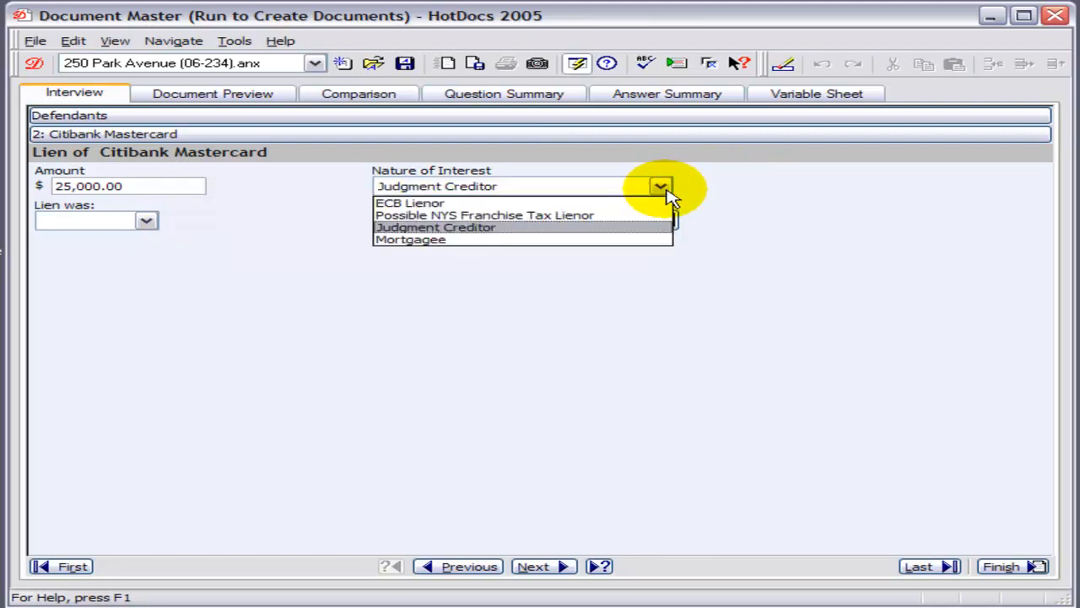
left_click(664, 193)
Step: Mark the Citibank Mastercard lien as Docketed on 1 Jan 2006
left_click(147, 222)
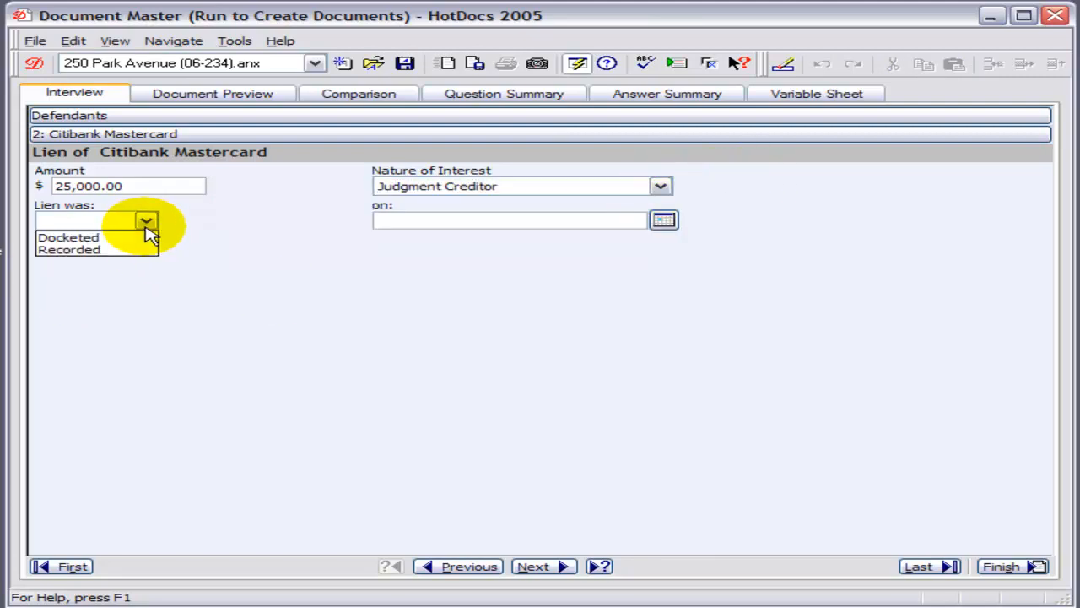
left_click(126, 238)
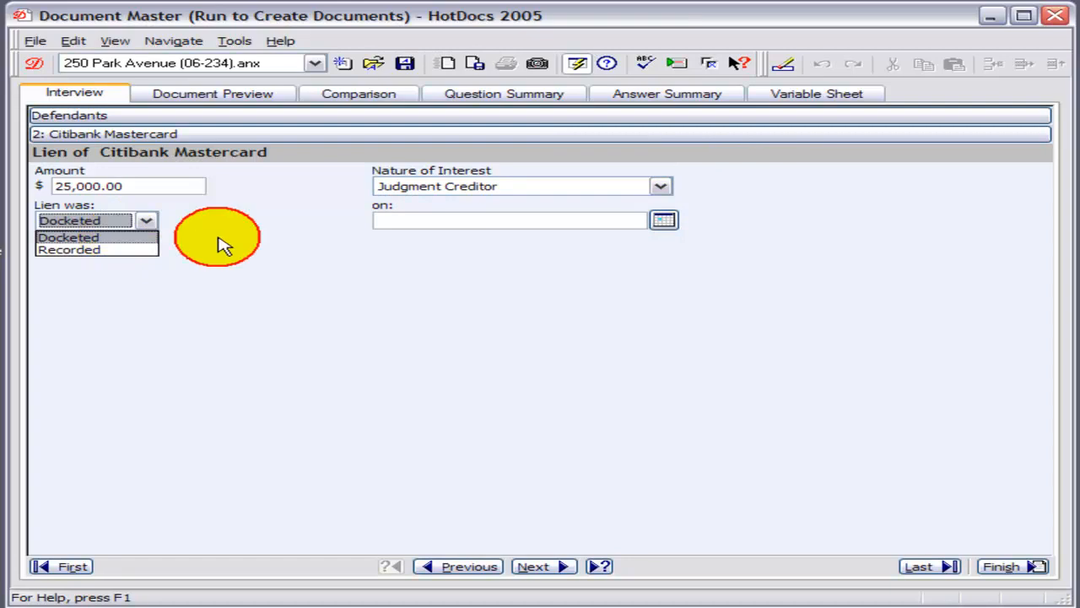
left_click(556, 223)
left_click(663, 220)
left_click(413, 301)
left_click(437, 445)
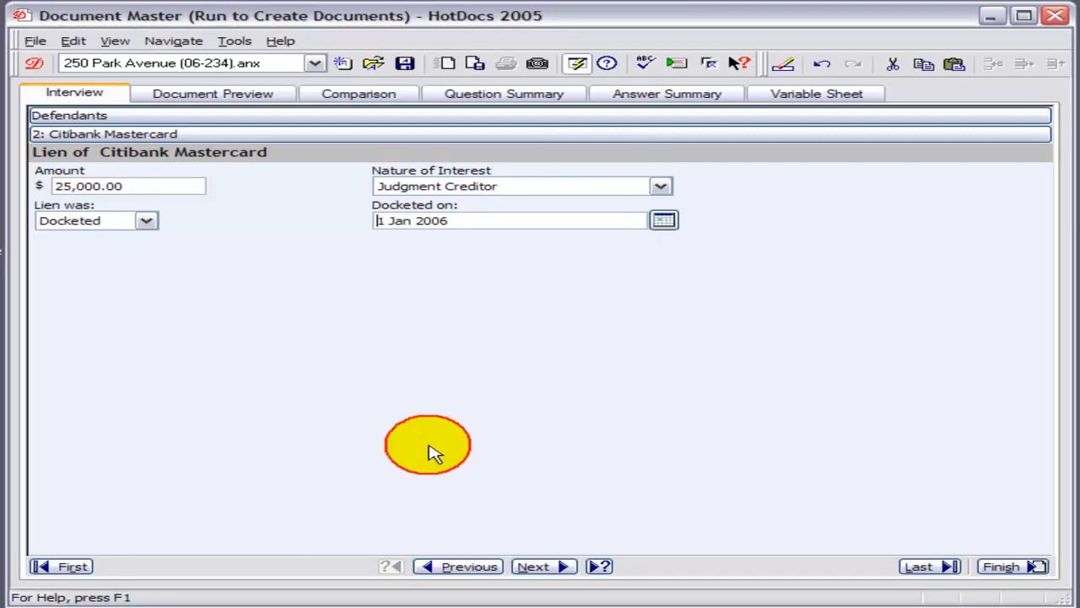
Step: Finish the Citibank Mastercard lien and defendant entries and return to the general Defendants questions
left_click(548, 568)
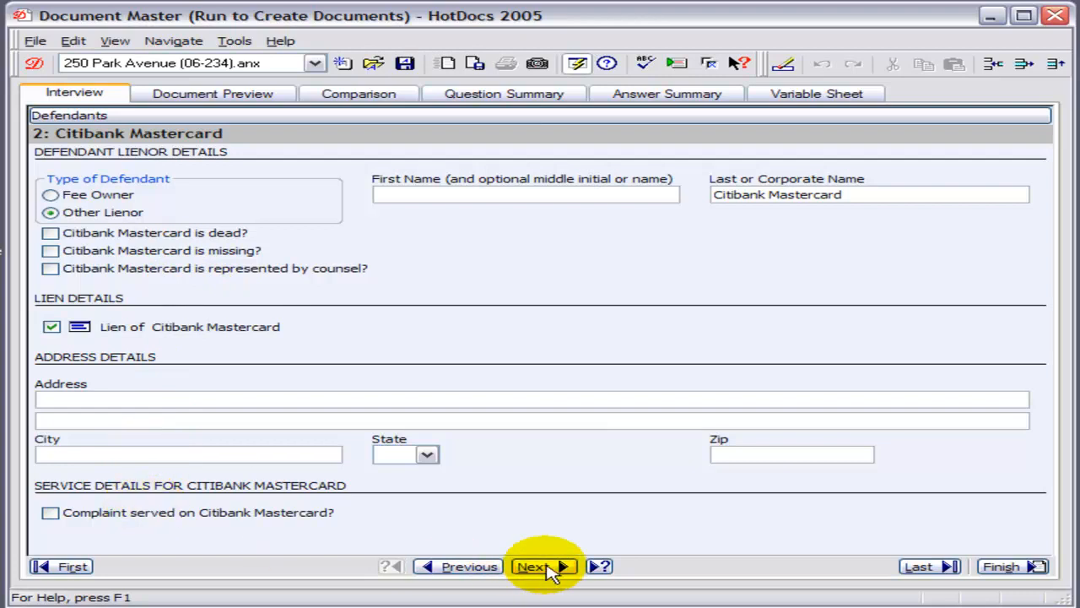
left_click(544, 565)
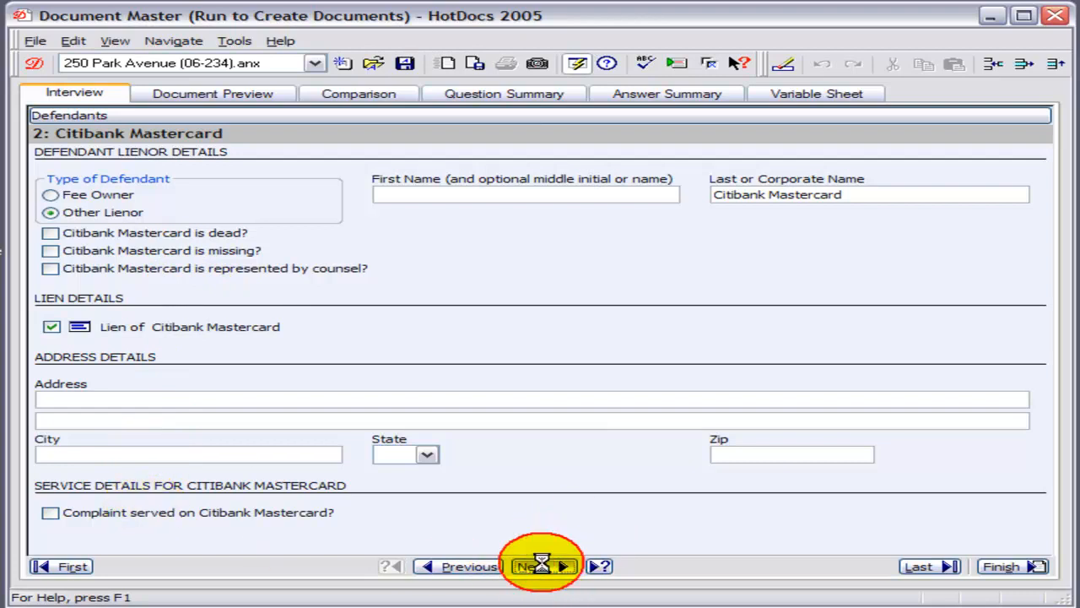
left_click(544, 567)
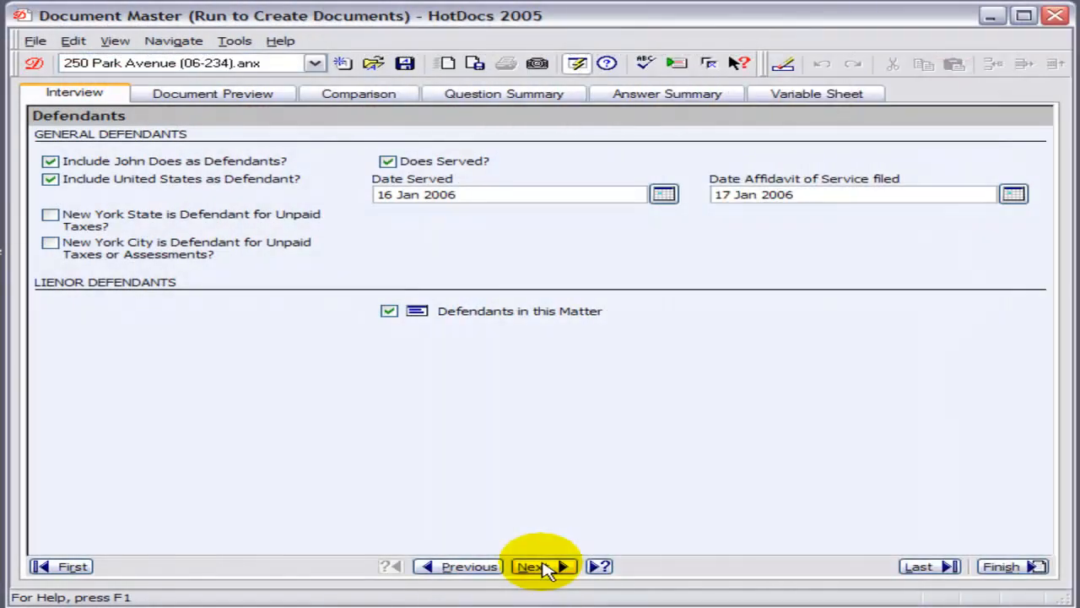
Step: Examine the assembled Summons & Complaint and Notice of Pendency in the document preview, including the closing schedule of documents produced
left_click(547, 568)
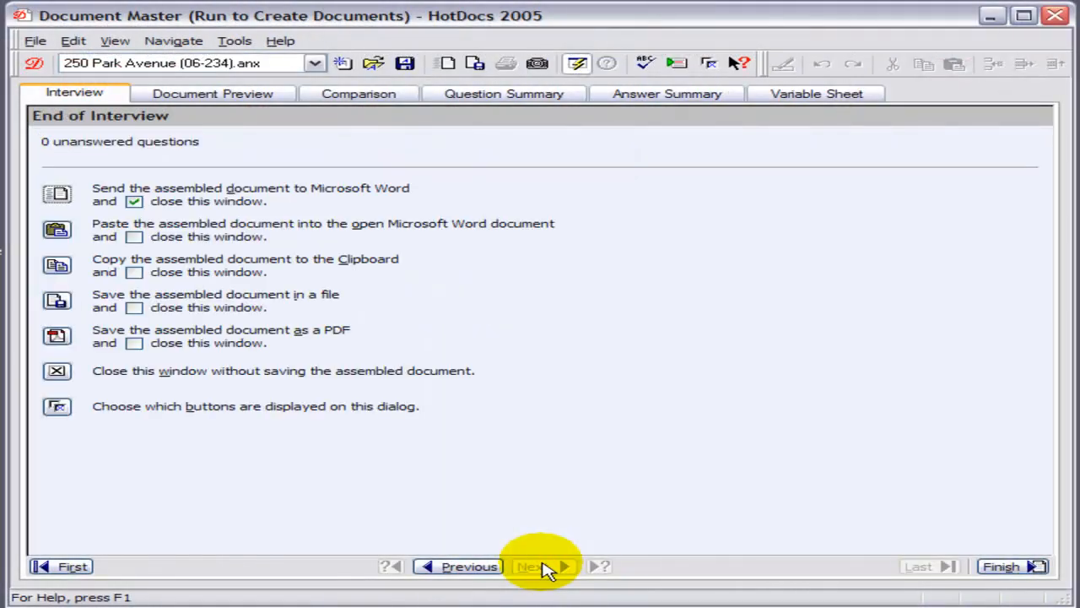
left_click(452, 566)
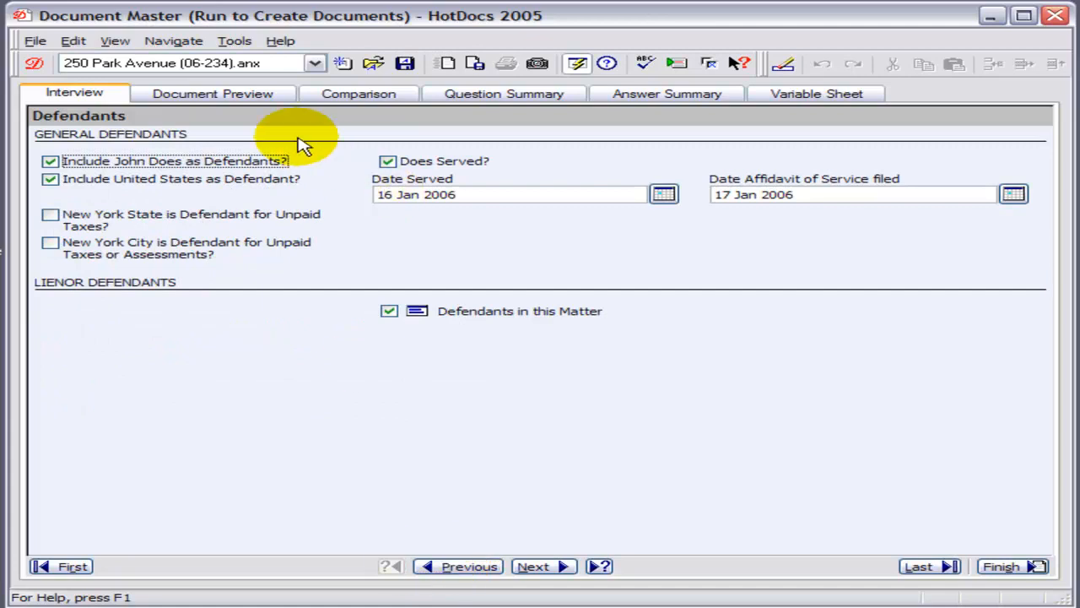
left_click(245, 97)
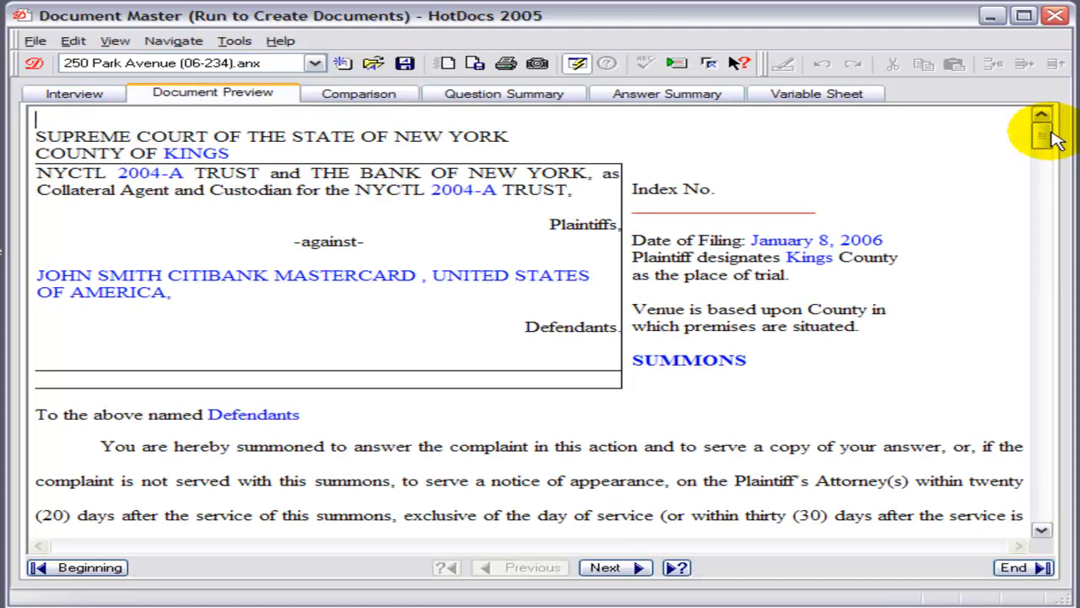
mouse_move(1053, 135)
left_mouse_down()
mouse_move(1054, 470)
mouse_move(1065, 472)
mouse_move(1044, 476)
mouse_move(1058, 526)
left_mouse_up()
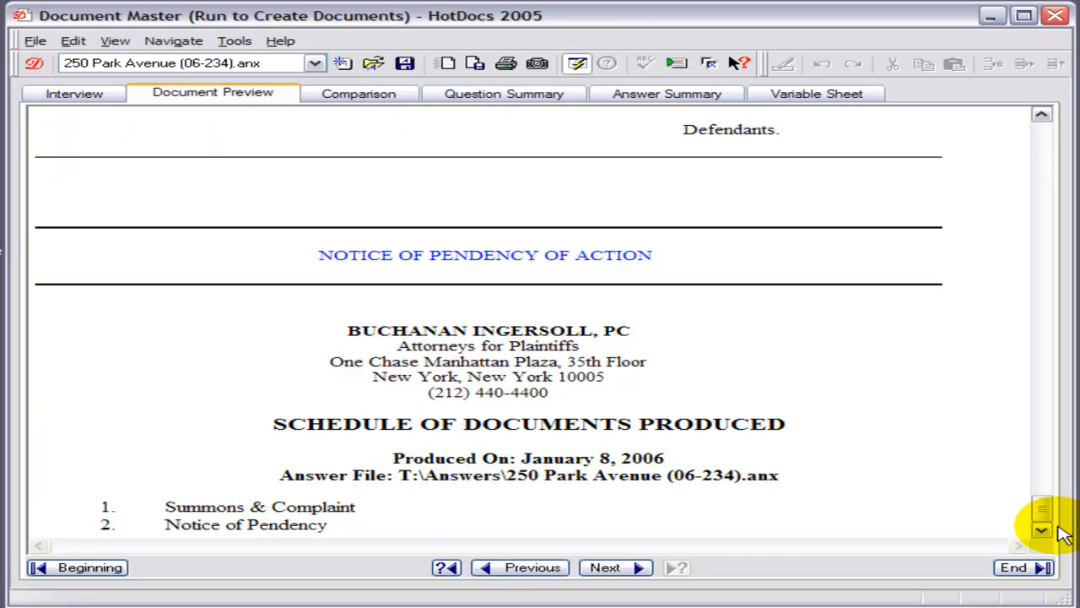
left_click(1044, 135)
left_click(1046, 142)
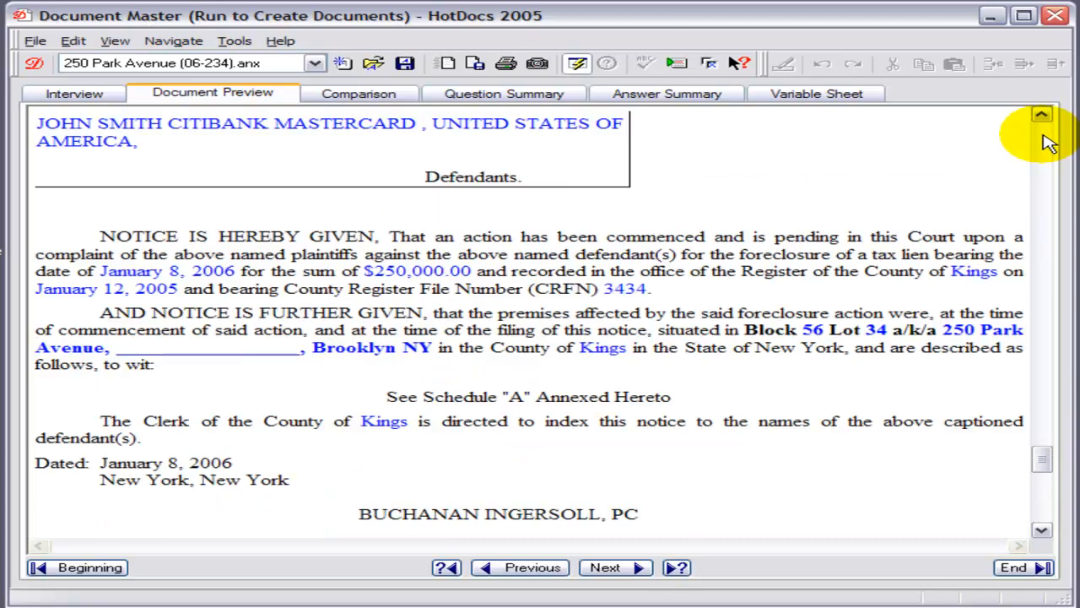
left_click(1049, 144)
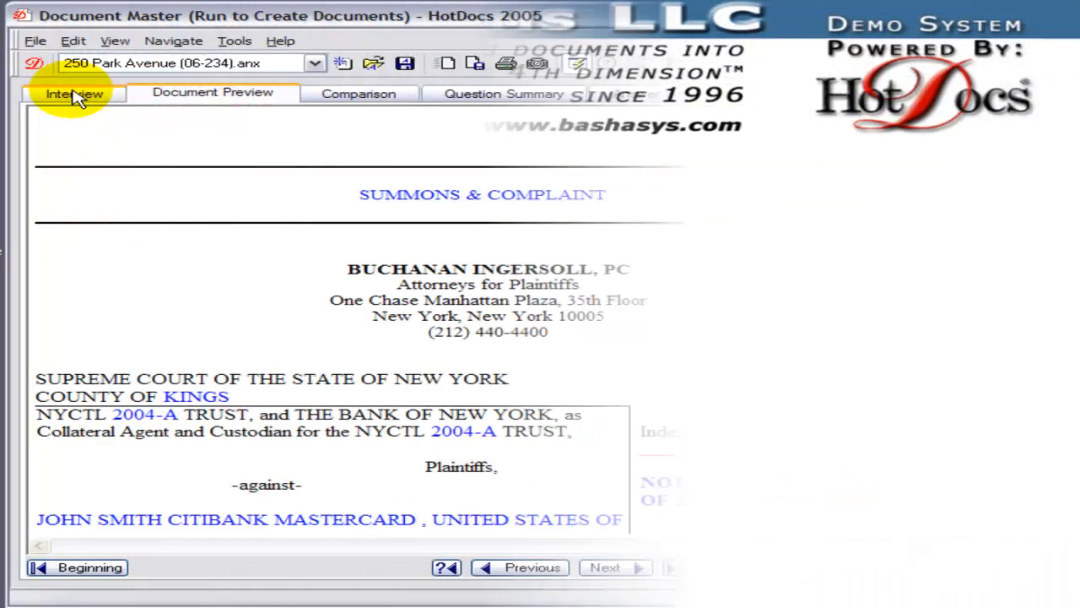
Step: Go back to the case overview in the interview and select the Temporary Administrator 1 (OSC to Appoint Temp Admin) process
left_click(74, 93)
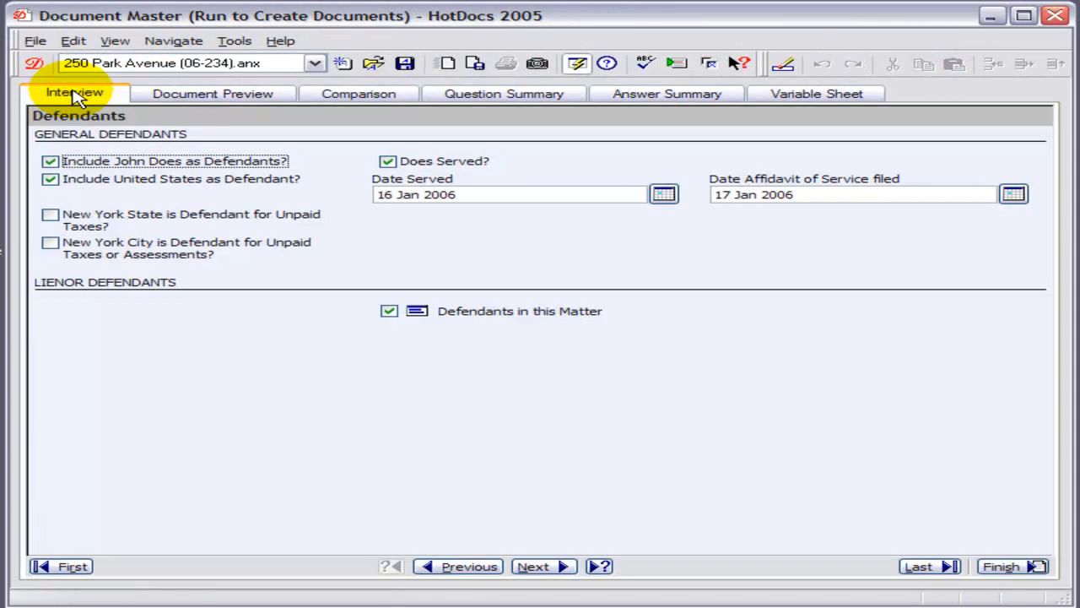
left_click(467, 569)
left_click(467, 568)
left_click(469, 569)
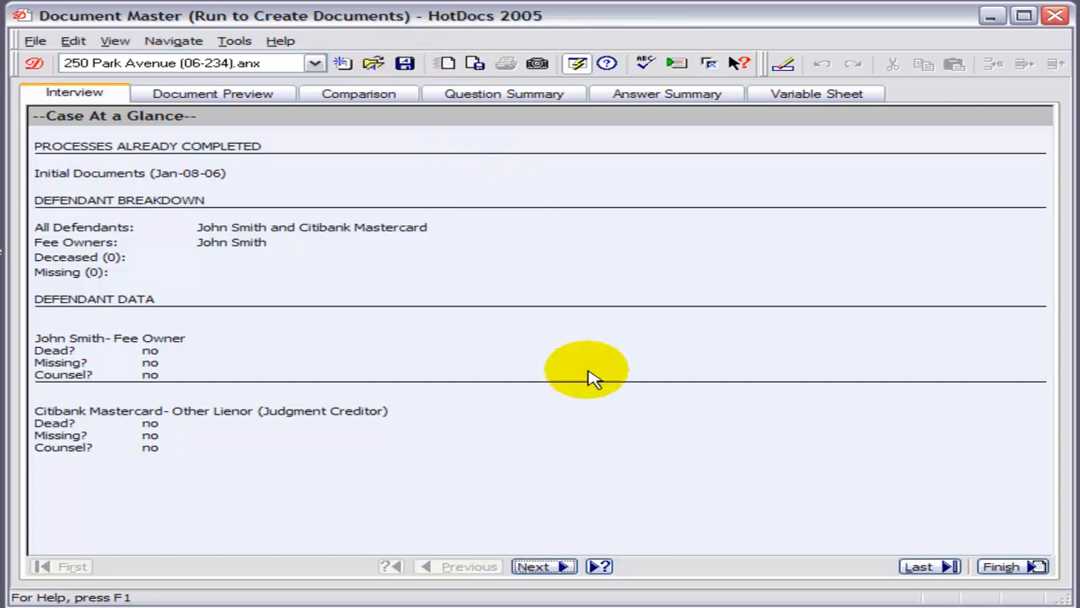
left_click(540, 566)
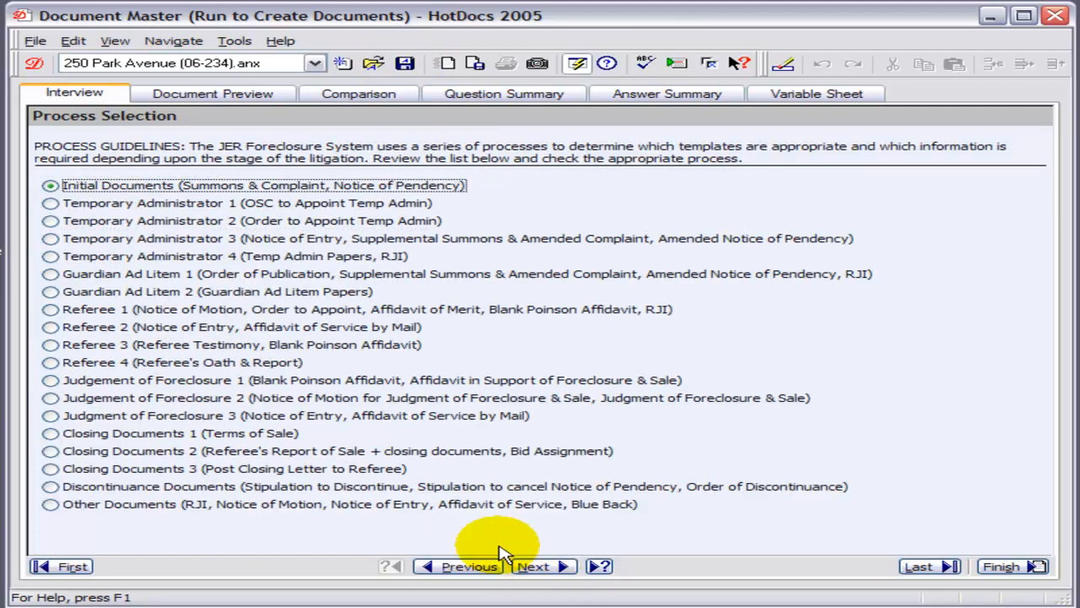
left_click(51, 204)
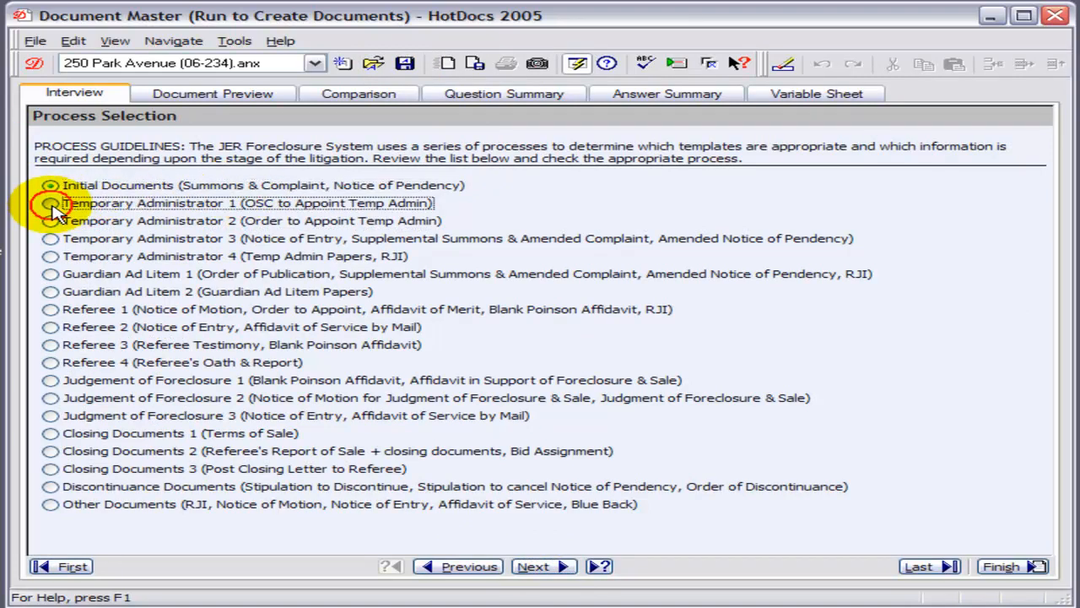
Step: Proceed through the Temp Admin 1 interview to its end, keeping the existing signor, property, lien, case and defendant answers
left_click(534, 567)
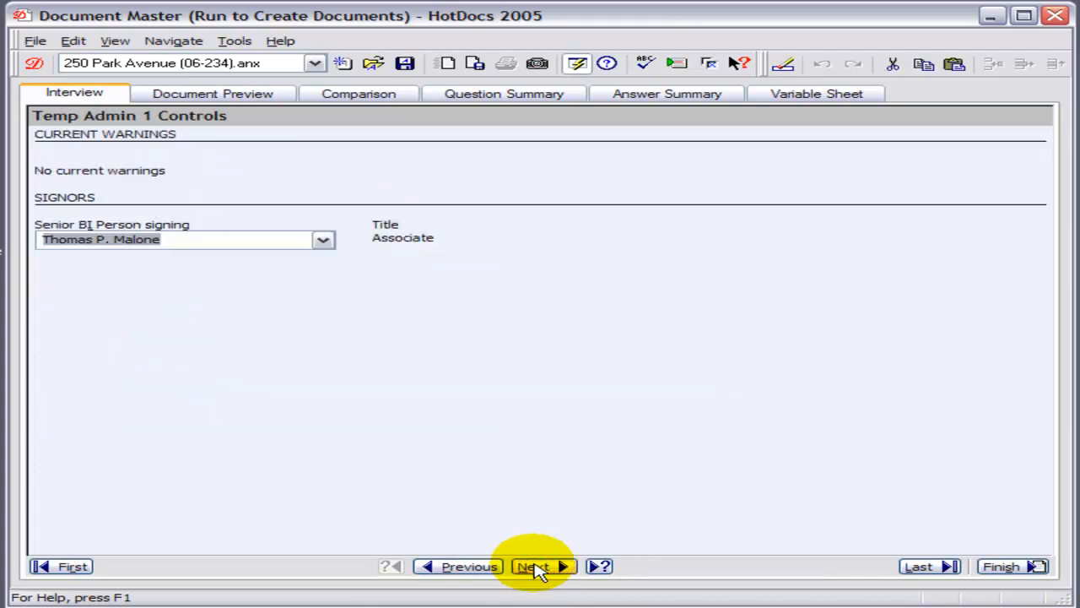
left_click(324, 241)
left_click(333, 243)
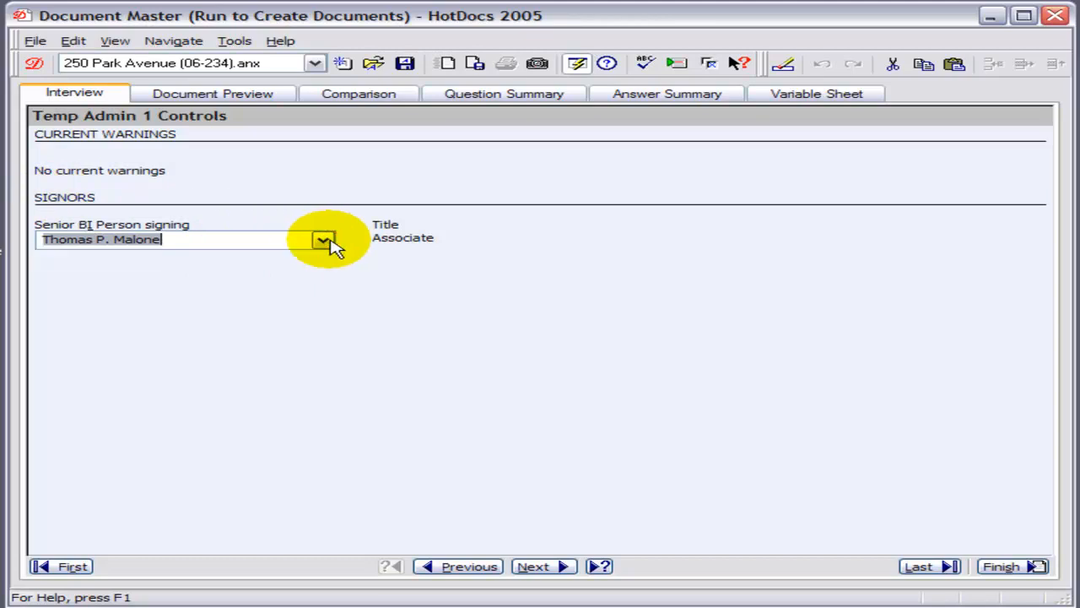
left_click(538, 567)
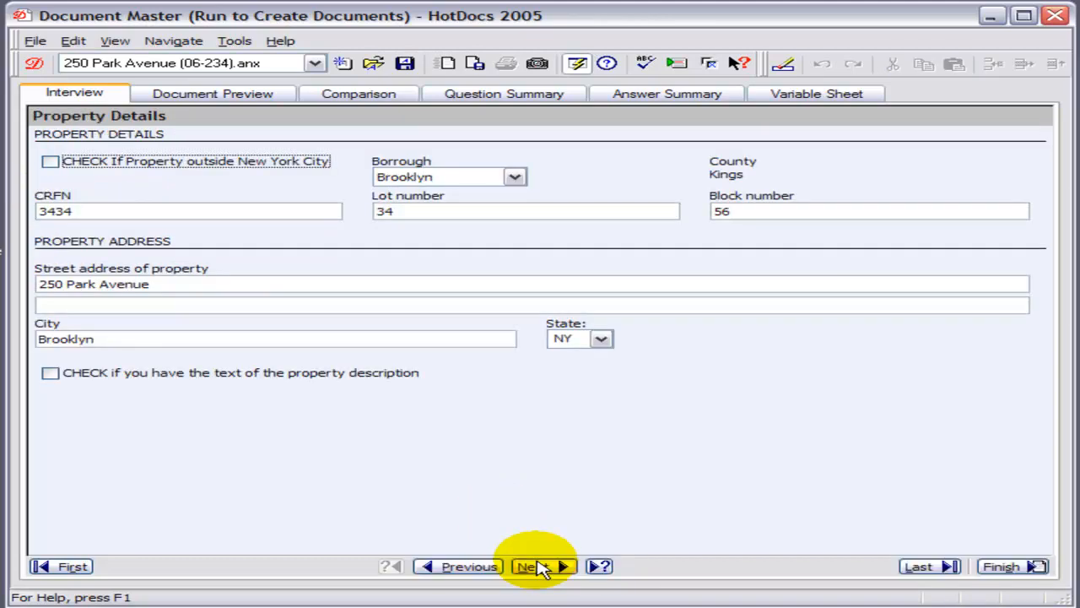
left_click(538, 567)
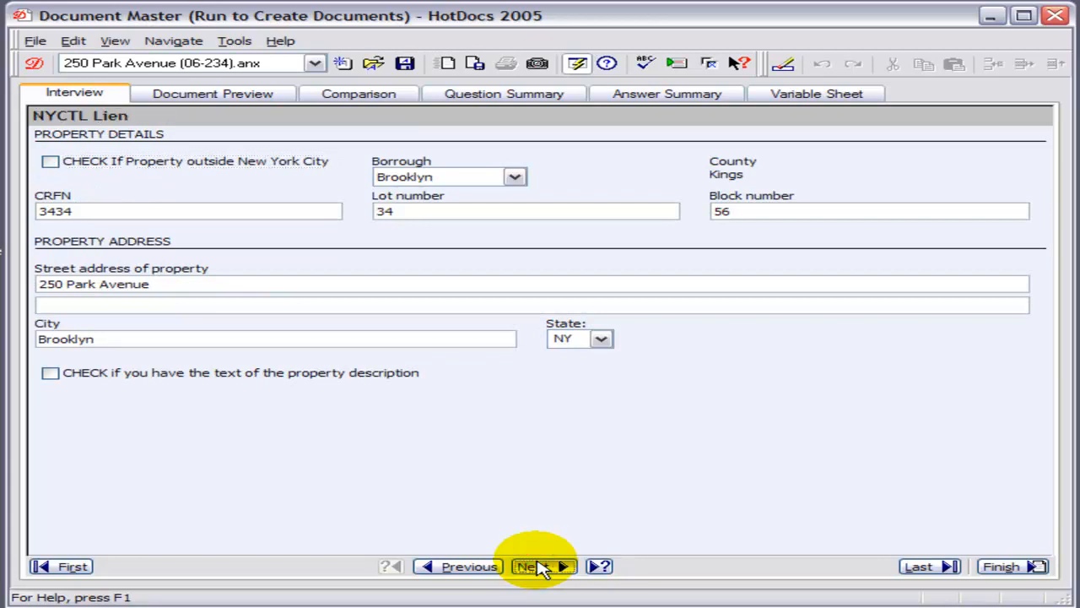
left_click(539, 567)
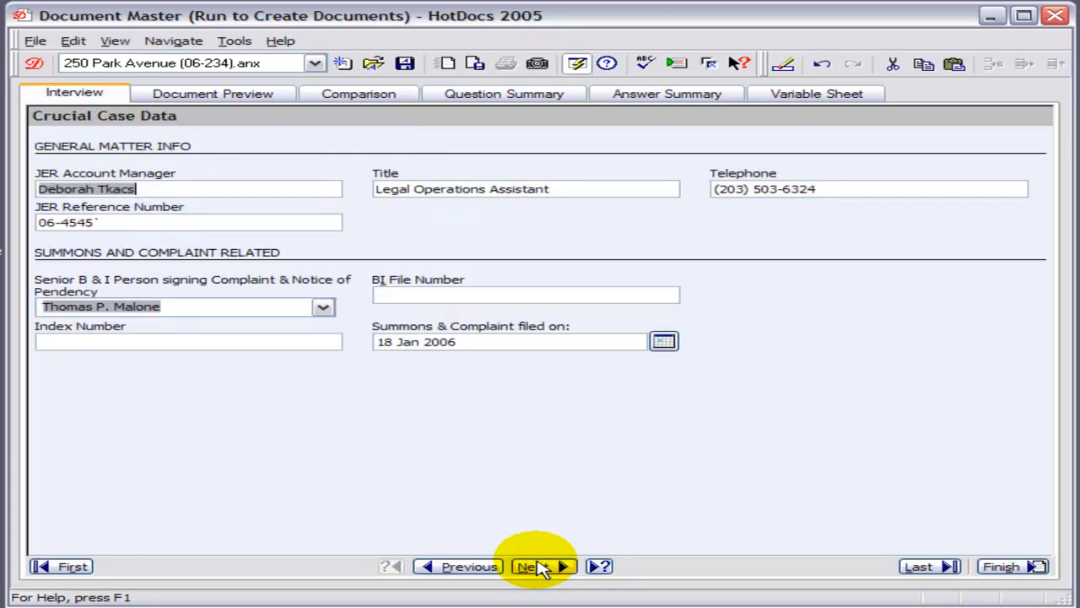
left_click(538, 567)
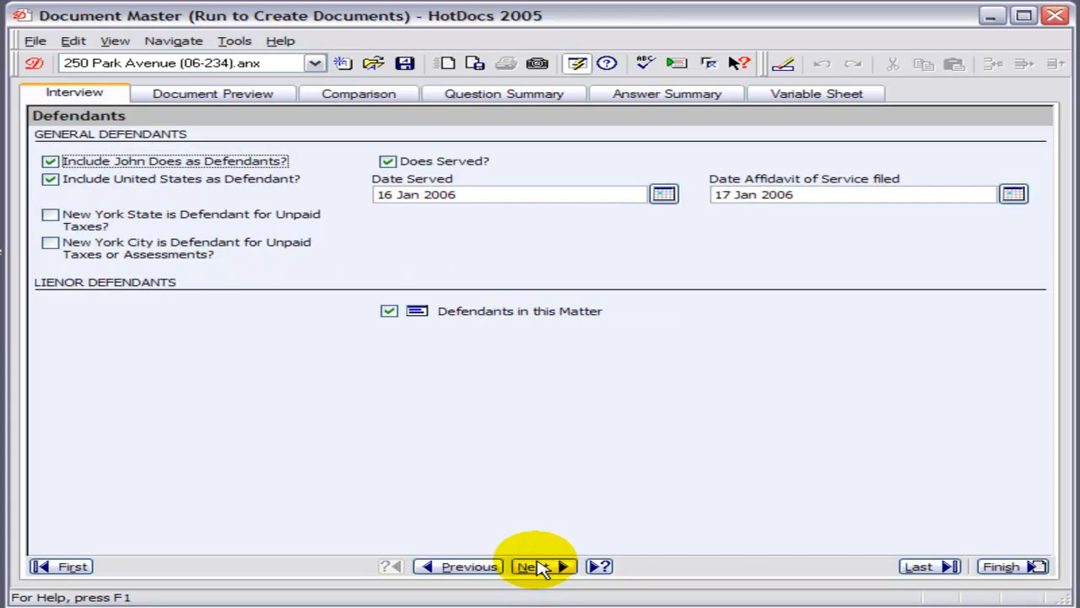
left_click(538, 567)
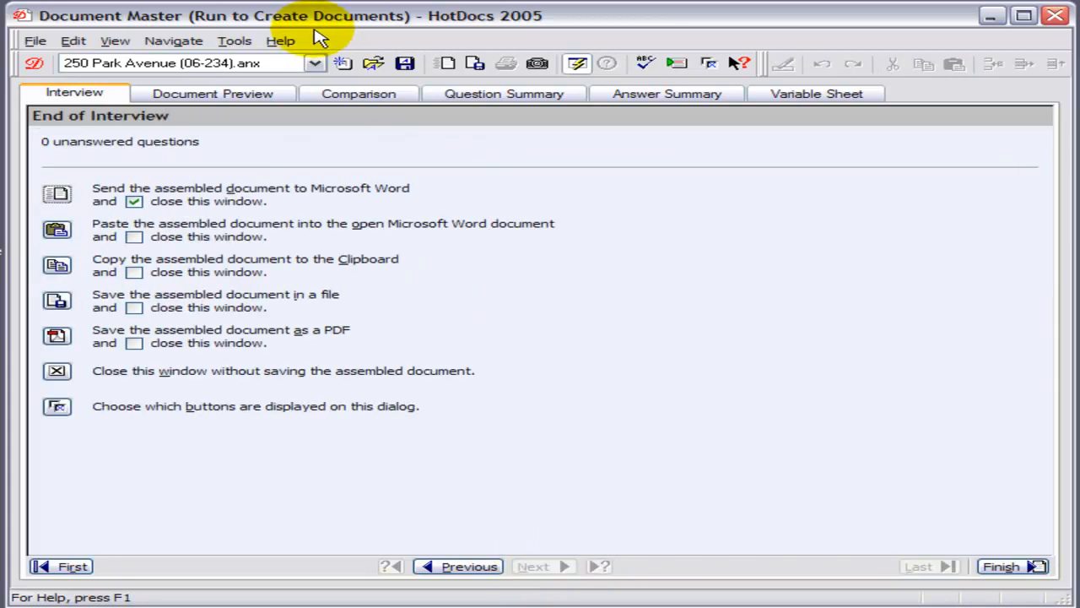
Step: Examine the Order to Show Cause for appointing a temporary administrator in the document preview and return to the interview
left_click(248, 100)
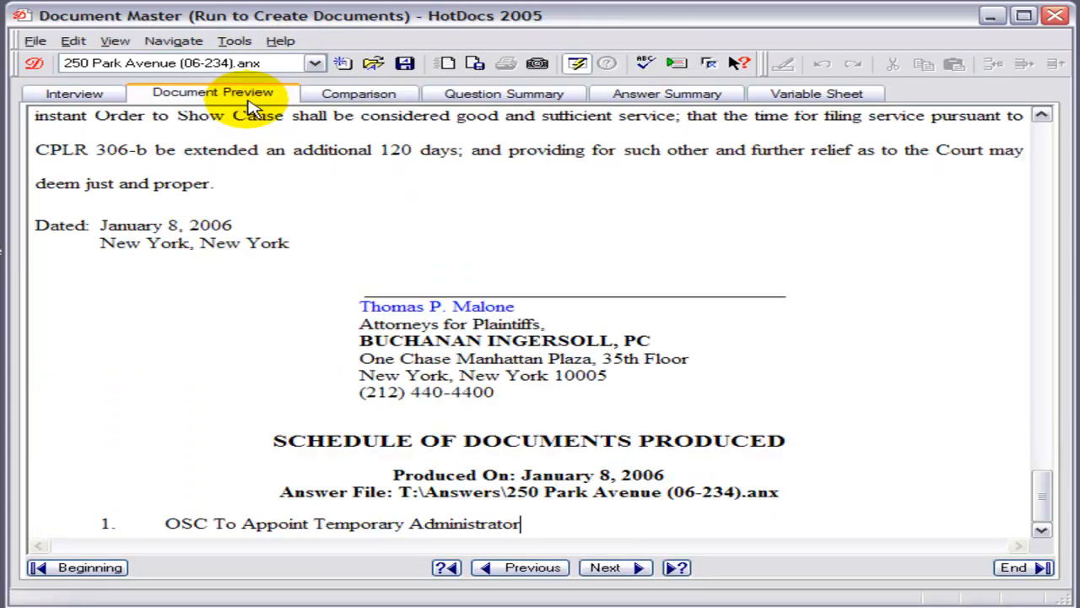
left_click_drag(1047, 496, 1018, 180)
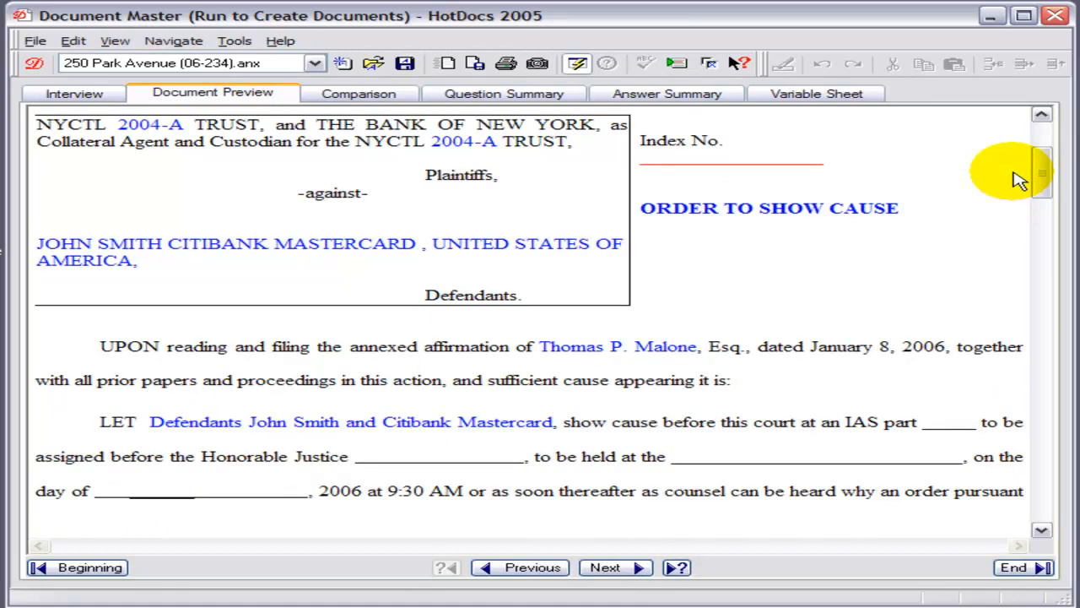
left_click(89, 95)
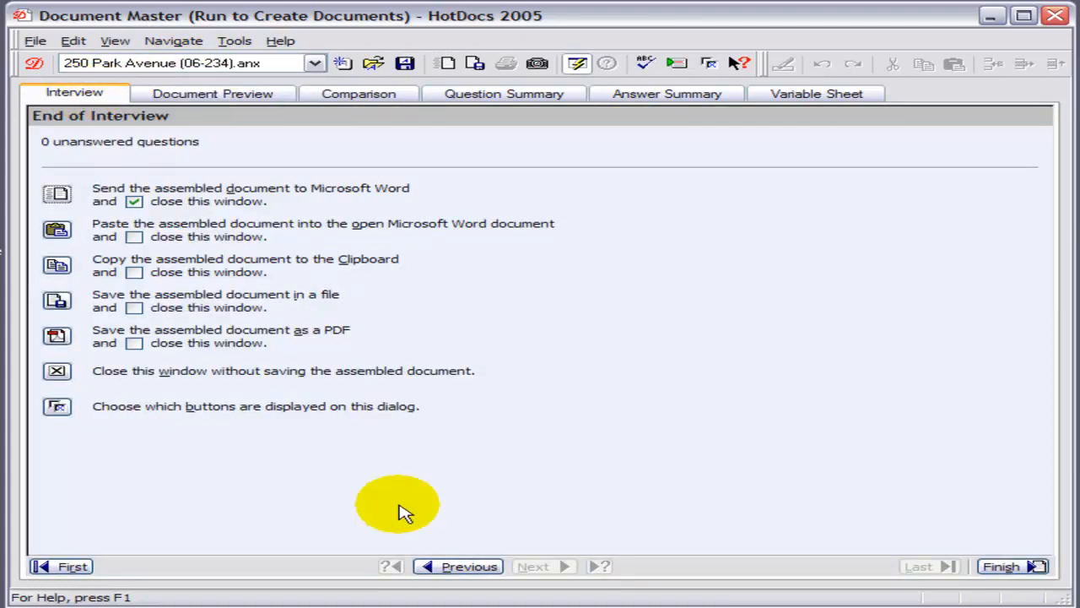
Step: Return to the start of the interview and select the Temporary Administrator 2 (Order to Appoint Temp Admin) process
left_click(77, 571)
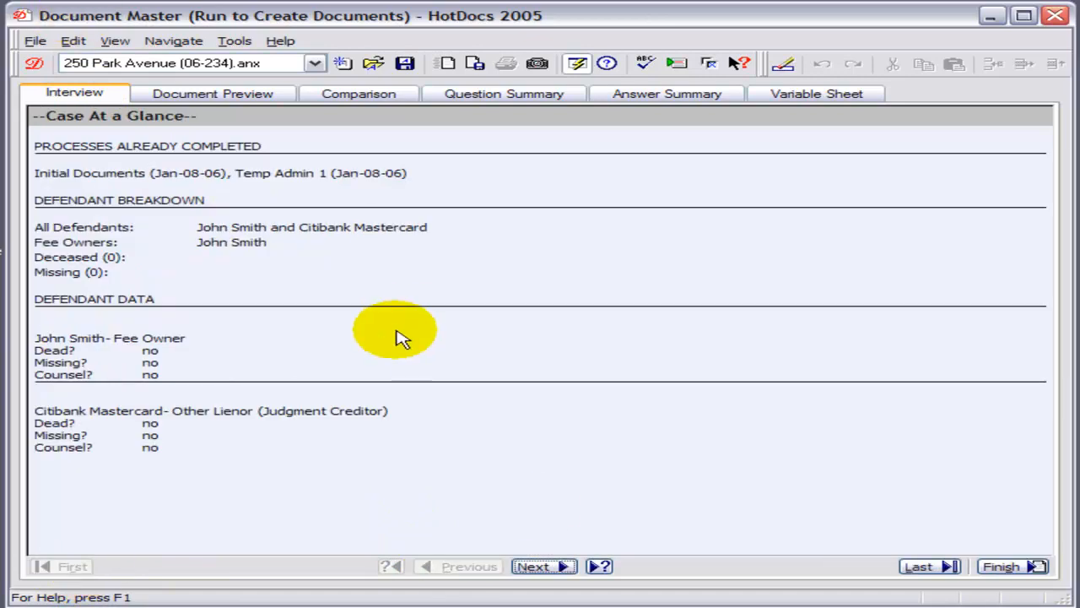
left_click(546, 567)
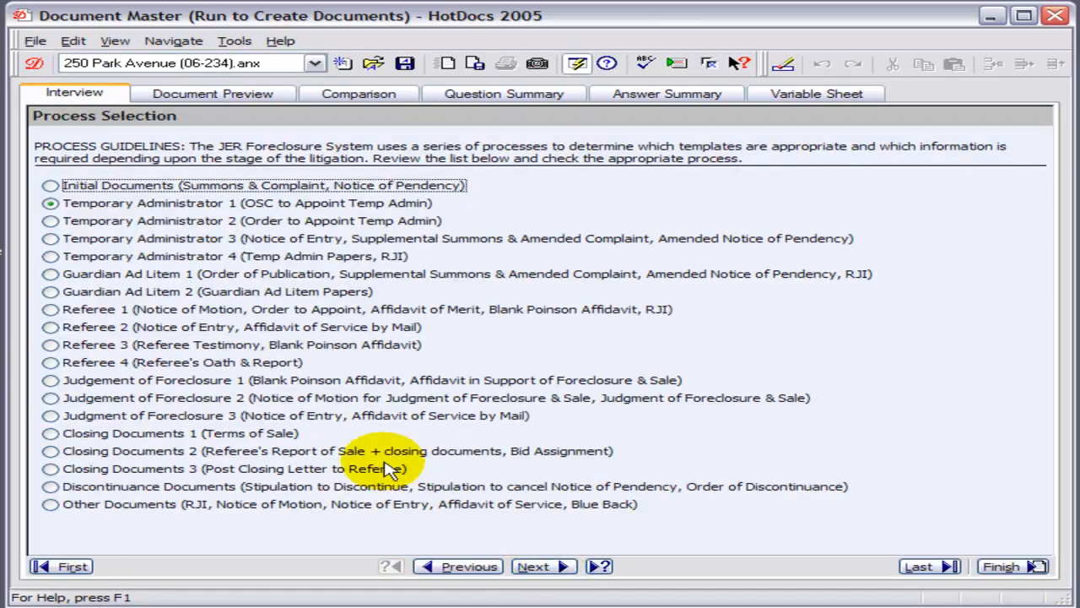
left_click(51, 221)
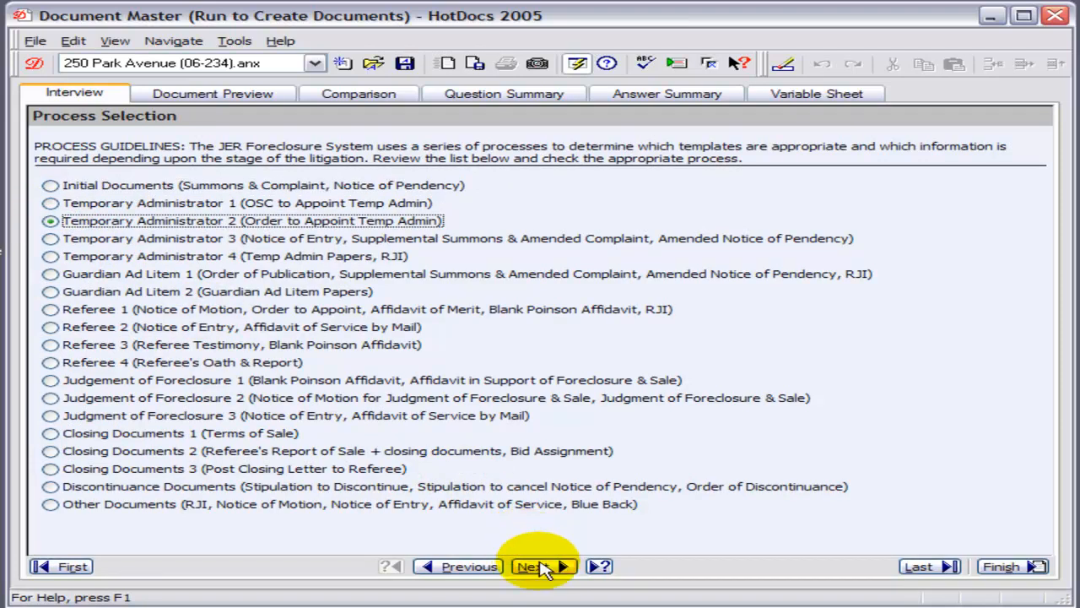
Step: Choose the listed legal assistant as the BI person signing correspondence in the Temp Admin 2 Controls
left_click(543, 567)
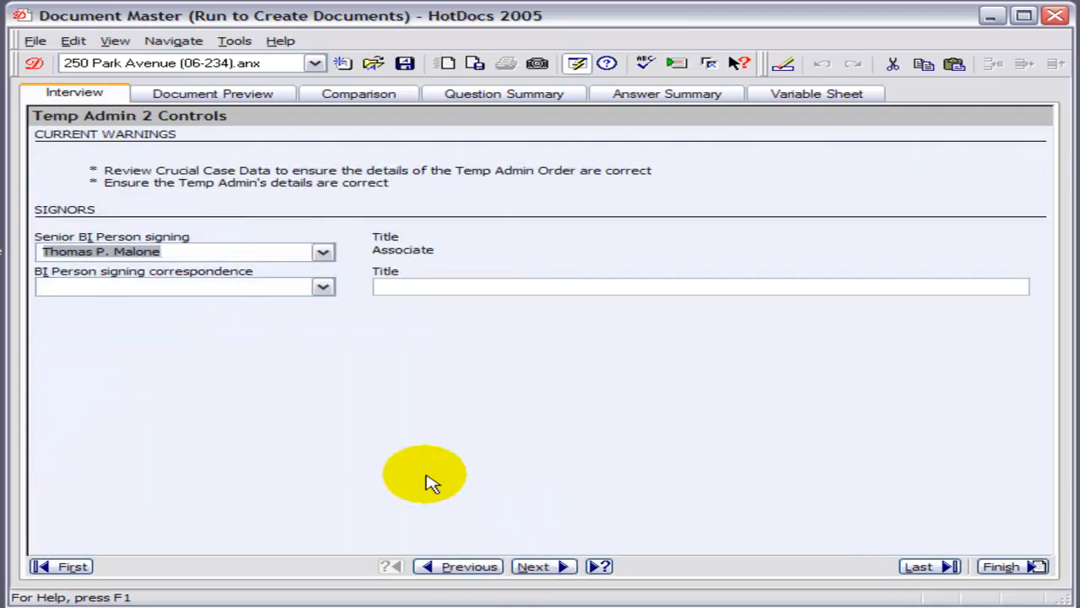
left_click(323, 287)
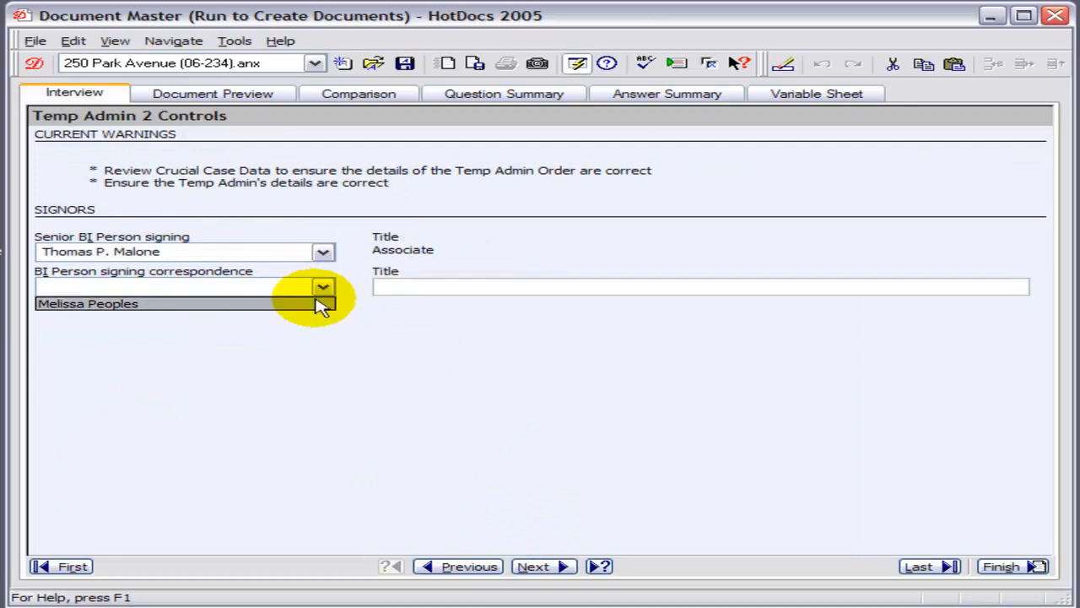
left_click(308, 304)
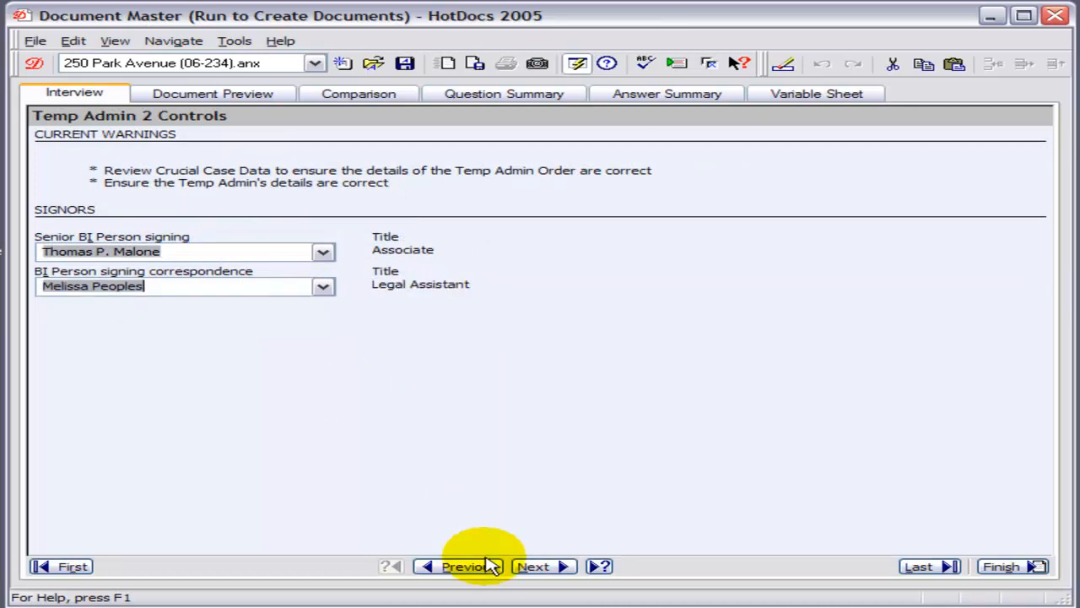
Step: Enter the temporary administrator's name and salutation in the Temporary Administrator Details
left_click(533, 569)
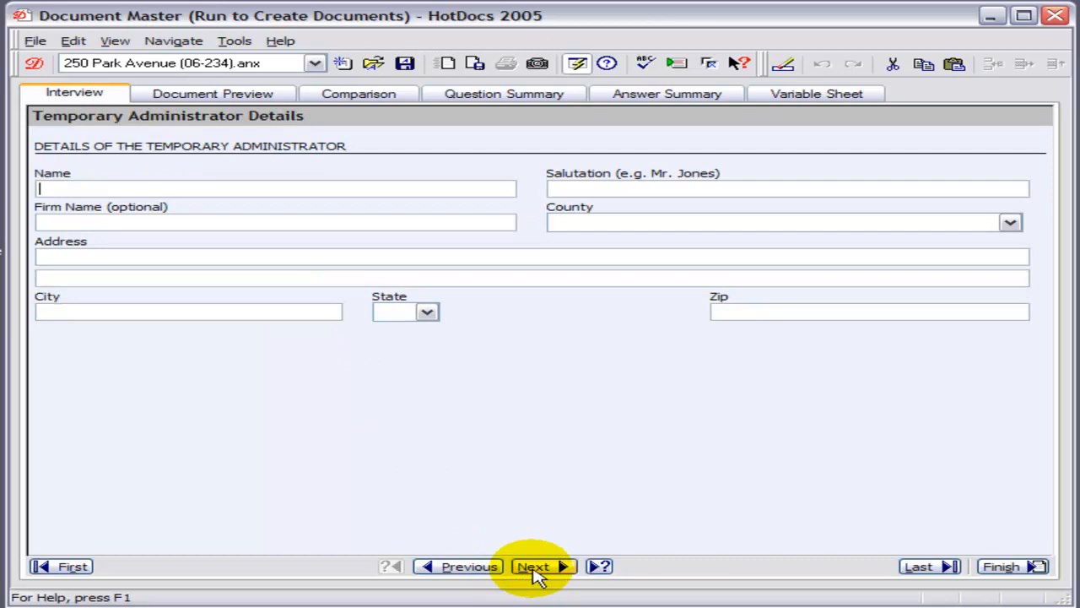
type("Joe TempAdmin")
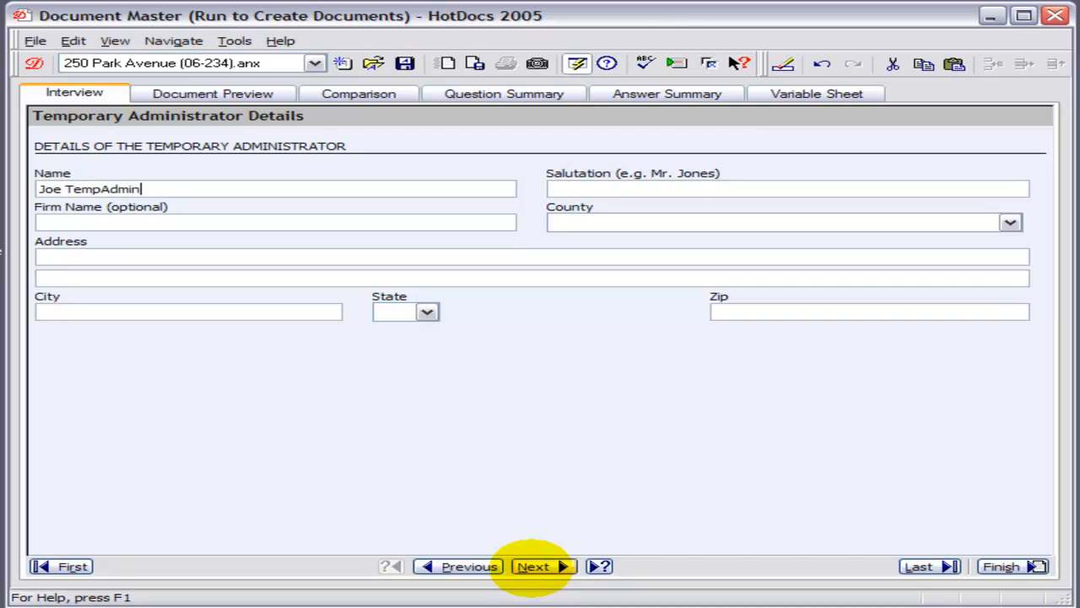
key("Tab")
type("Mr. TempAdmin")
key("Tab")
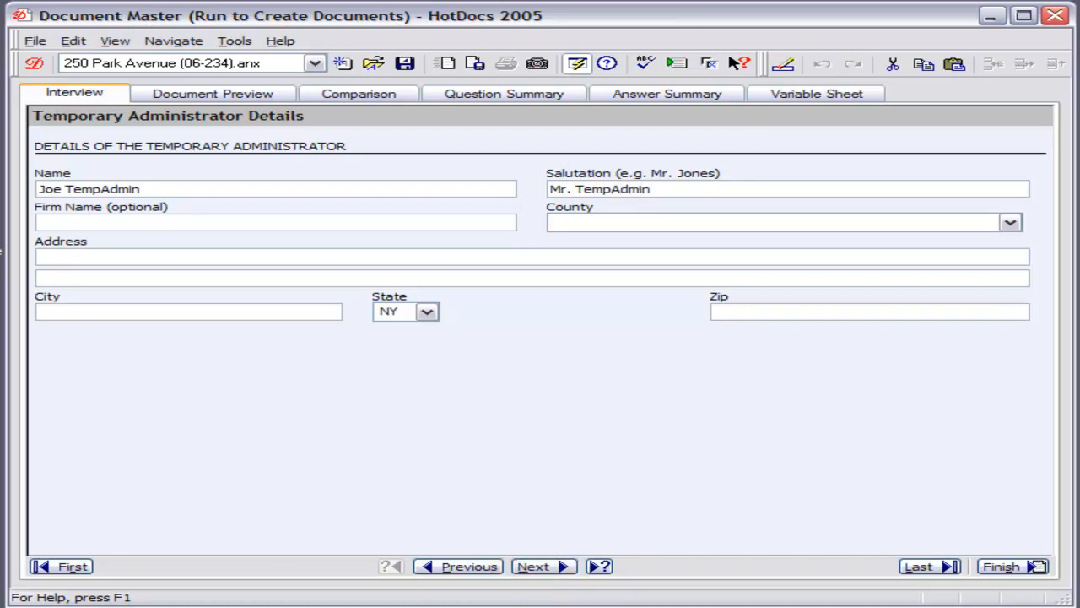
Step: Examine the Order to Appoint Temporary Administrator in the document preview and return to the administrator details
left_click(195, 95)
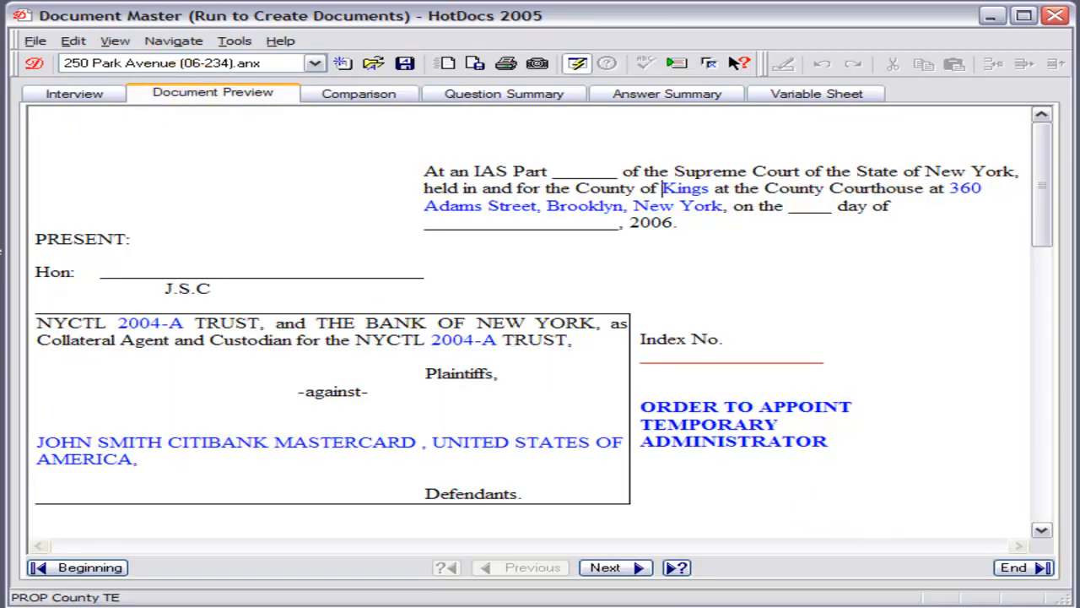
scroll(1044, 513, "down", 5)
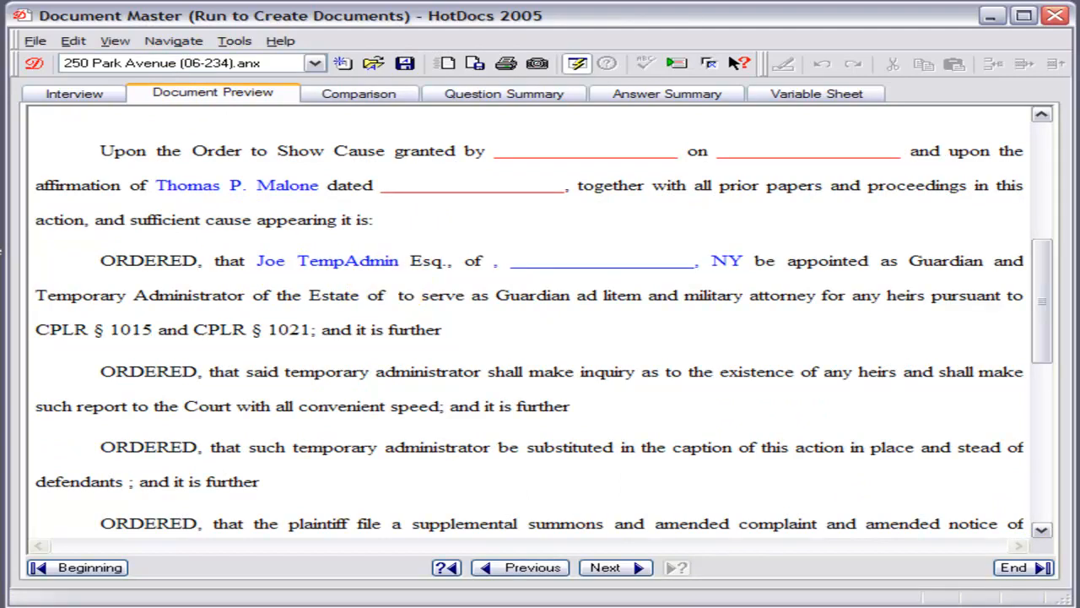
left_click(67, 95)
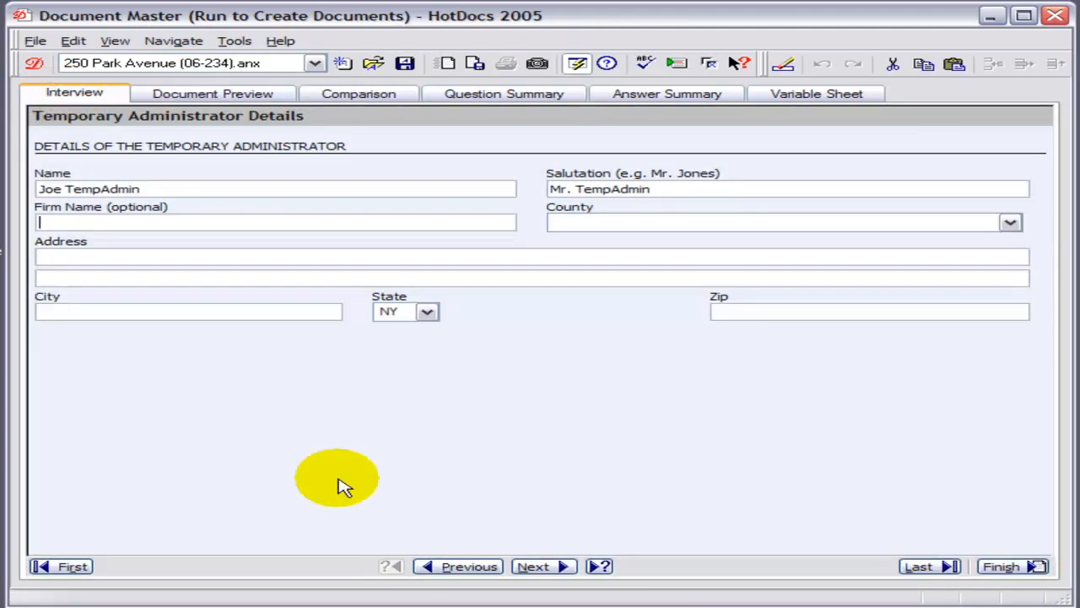
Step: Leave the administrator details and select the Temporary Administrator 3 (Notice of Entry, Supplemental Summons & Amended Complaint, Amended Notice of Pendency) process
left_click(547, 569)
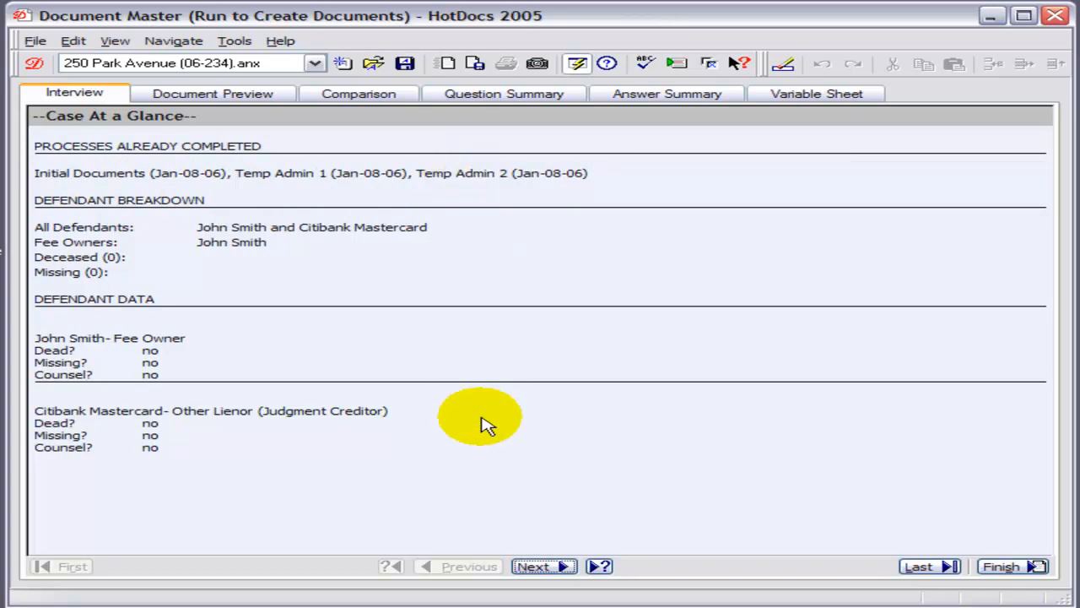
left_click(539, 567)
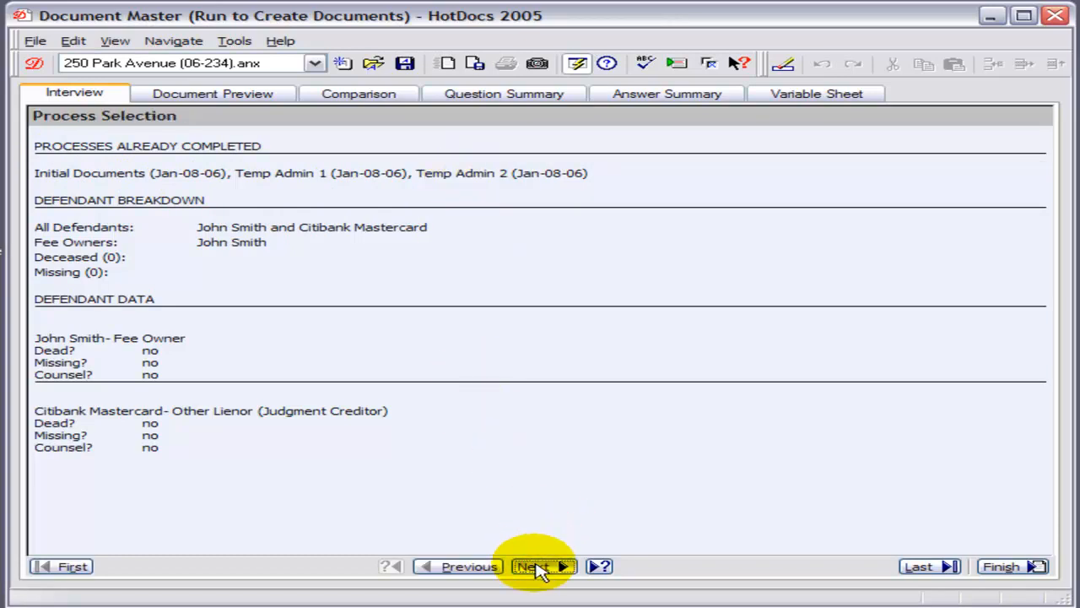
left_click(50, 239)
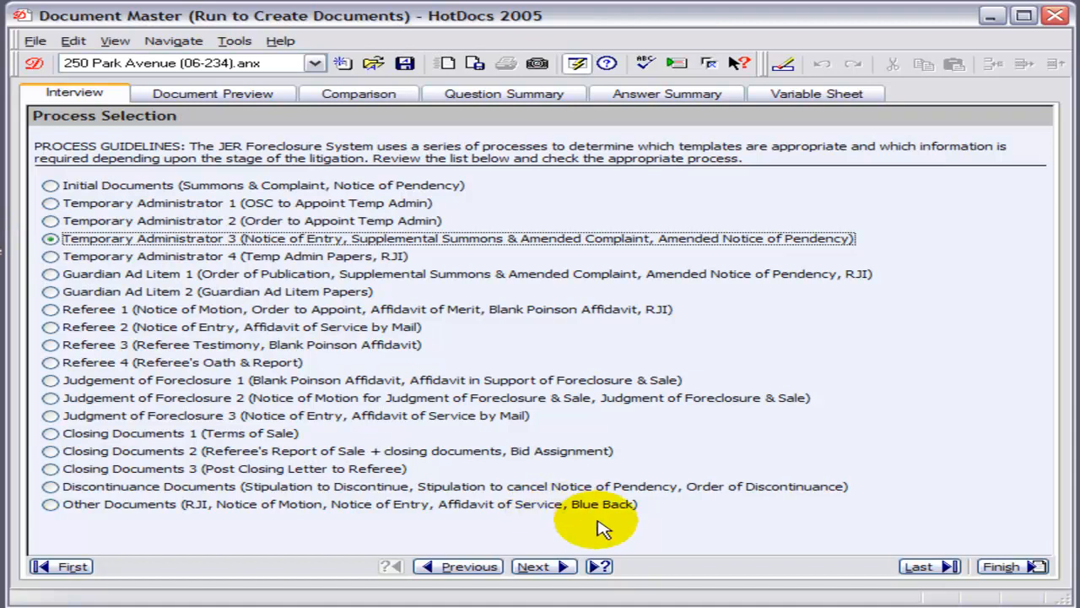
Step: Mark the individual fee-owner defendant and the Guardian to be served in the Temp Admin 3 Notice of Entry
left_click(537, 567)
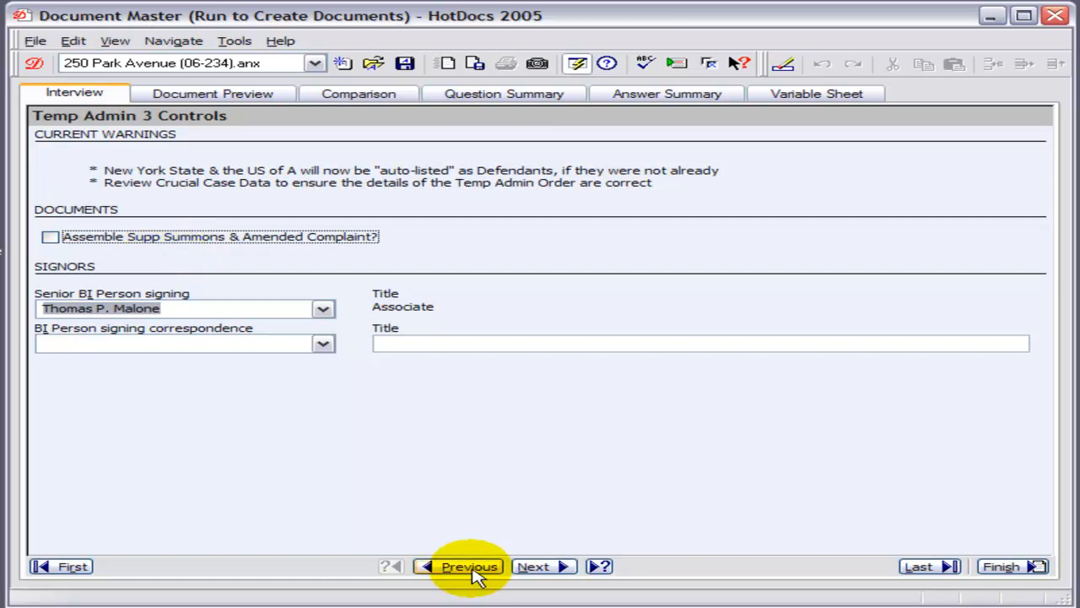
left_click(520, 572)
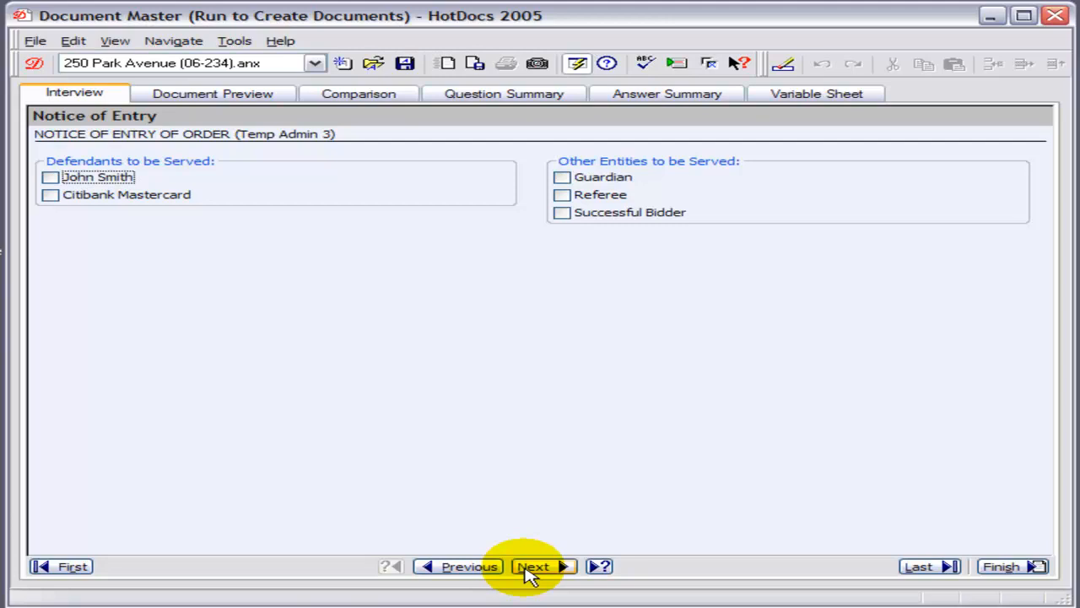
left_click(50, 178)
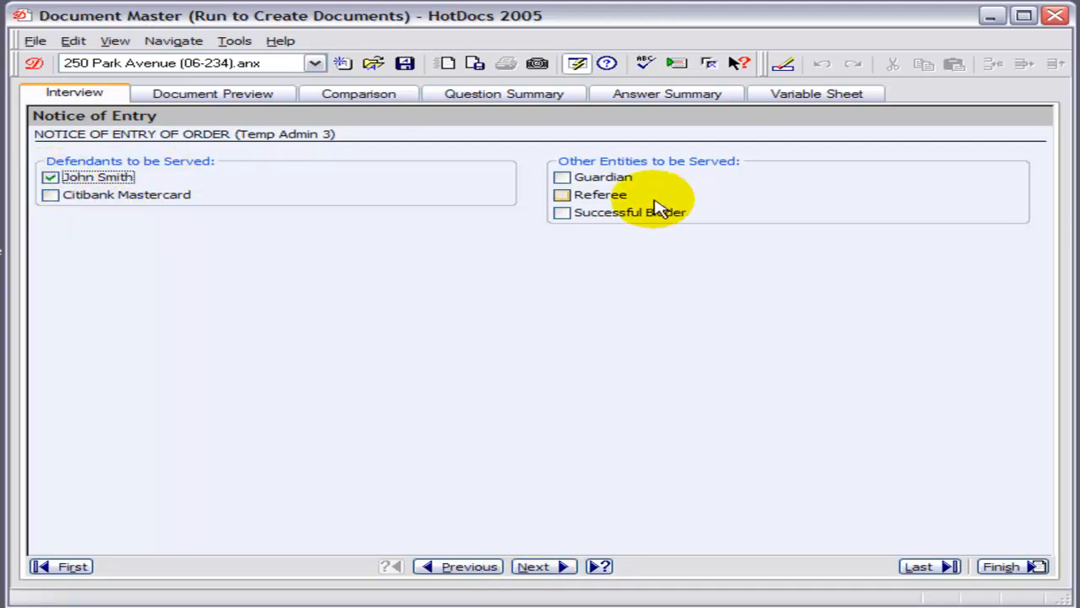
left_click(562, 177)
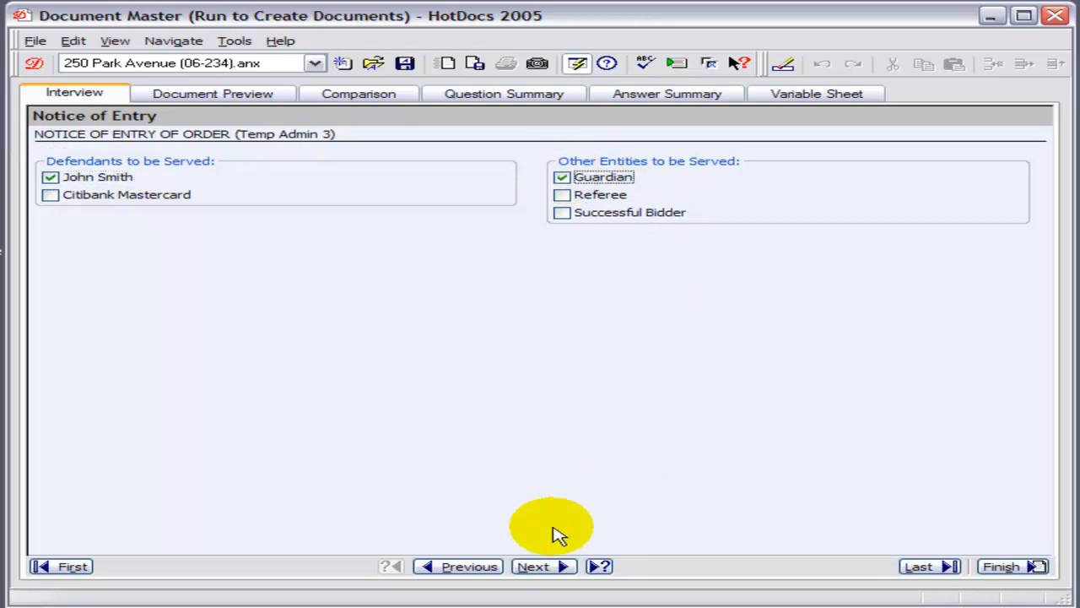
Step: Examine the assembled Notice of Entry and Notice of Pendency in the document preview
left_click(536, 571)
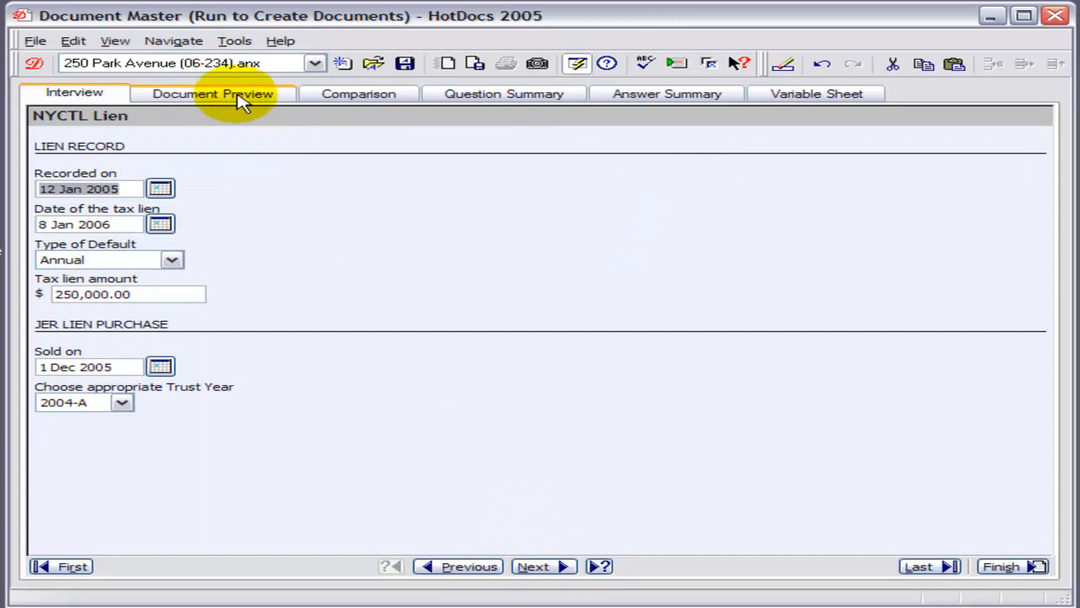
left_click(237, 93)
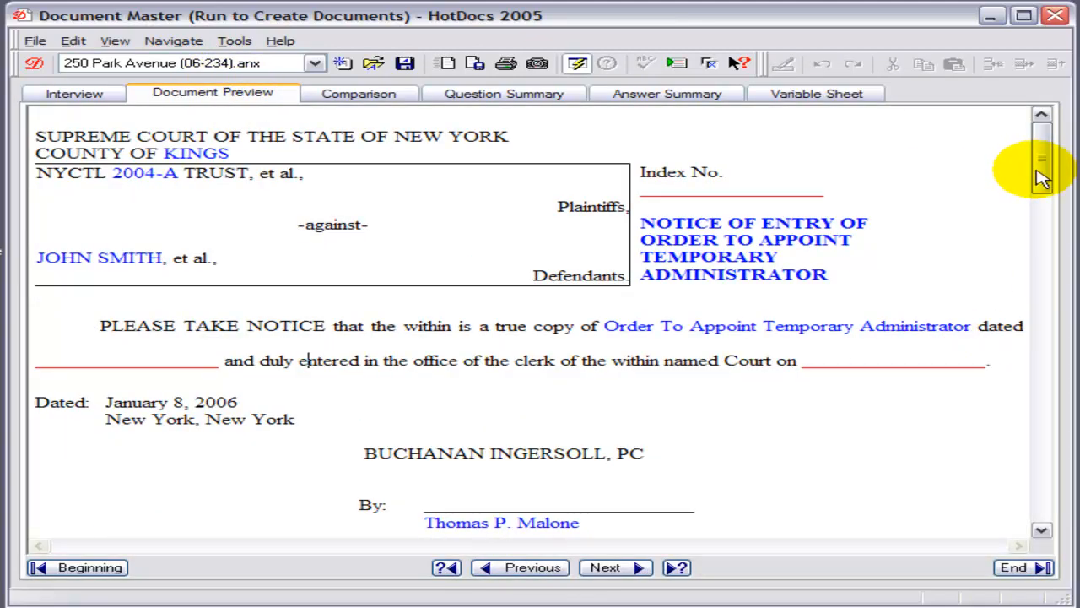
left_click_drag(1042, 177, 1046, 304)
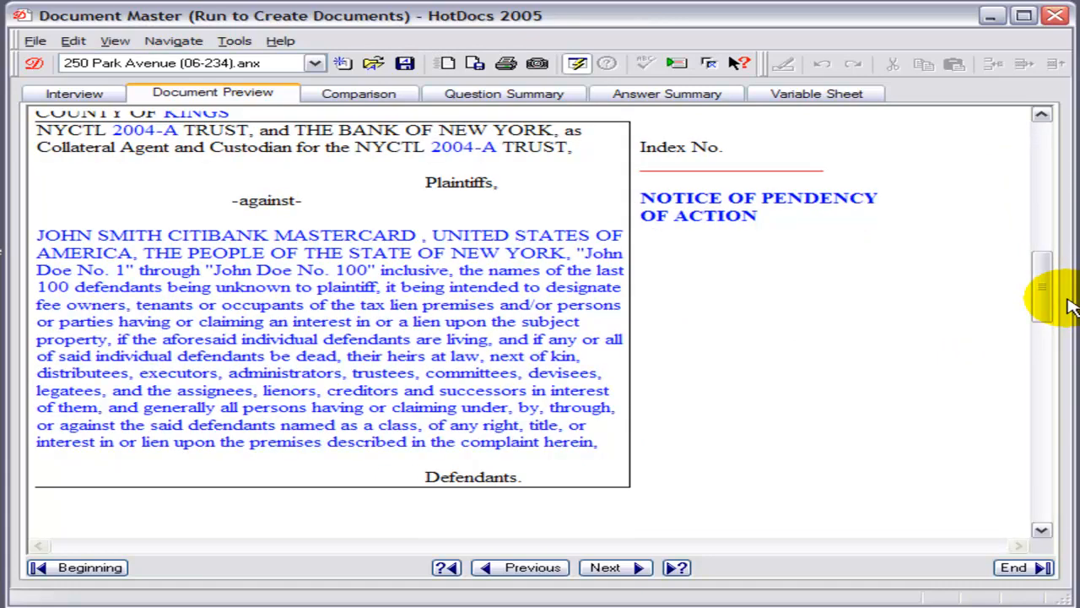
left_click(1051, 494)
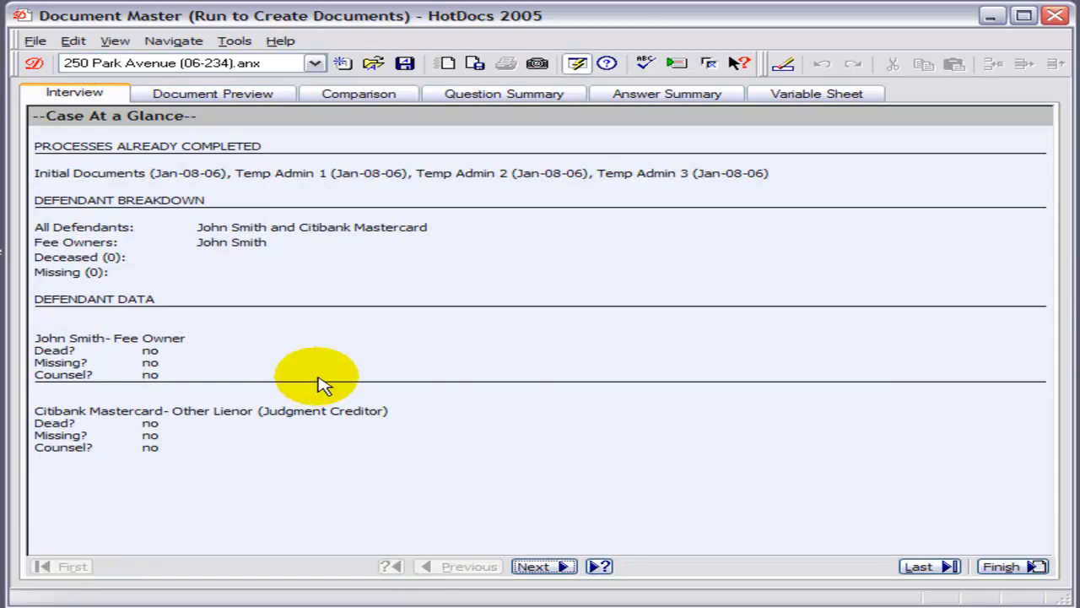
Step: Select the Temporary Administrator 4 (Temp Admin Papers, RJI) process and open its controls
left_click(542, 567)
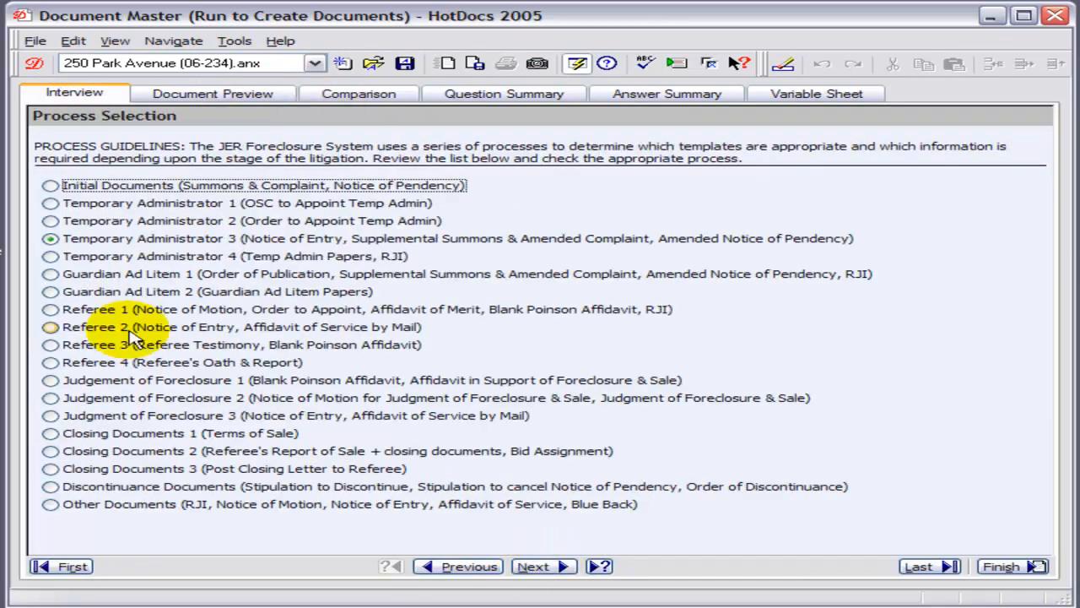
left_click(59, 259)
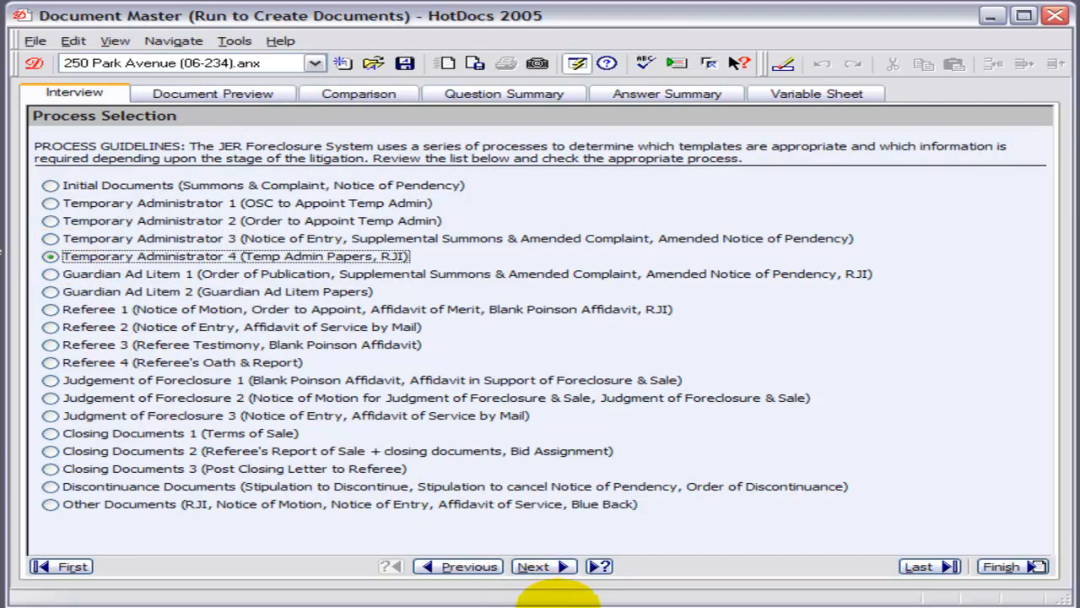
left_click(541, 569)
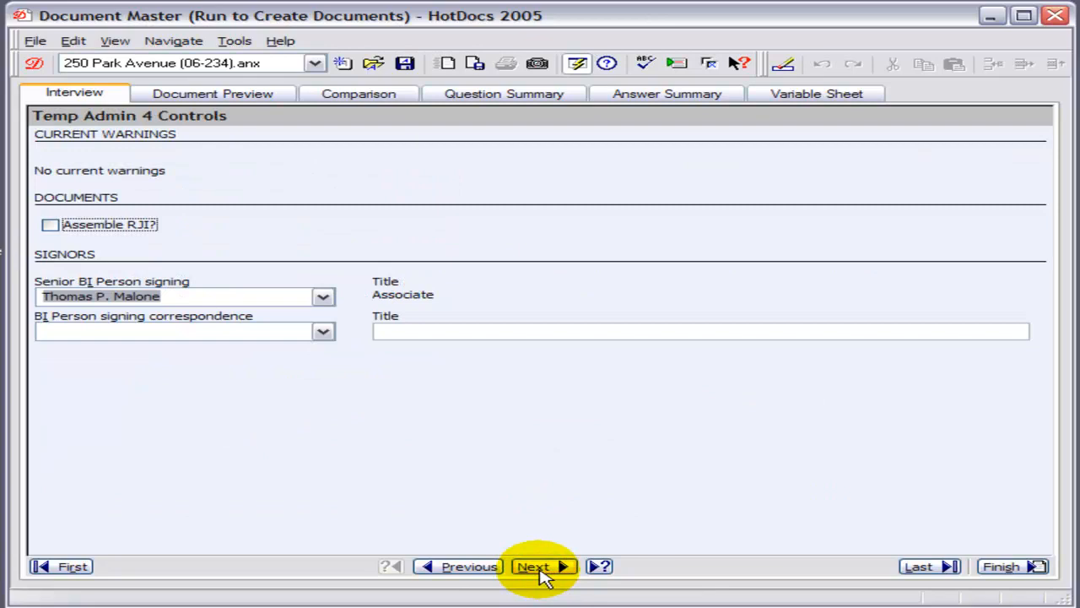
Step: Set both the date the temp admin order was granted and the date of entry of order to 9 Jan 2006 in Crucial Case Data
left_click(541, 569)
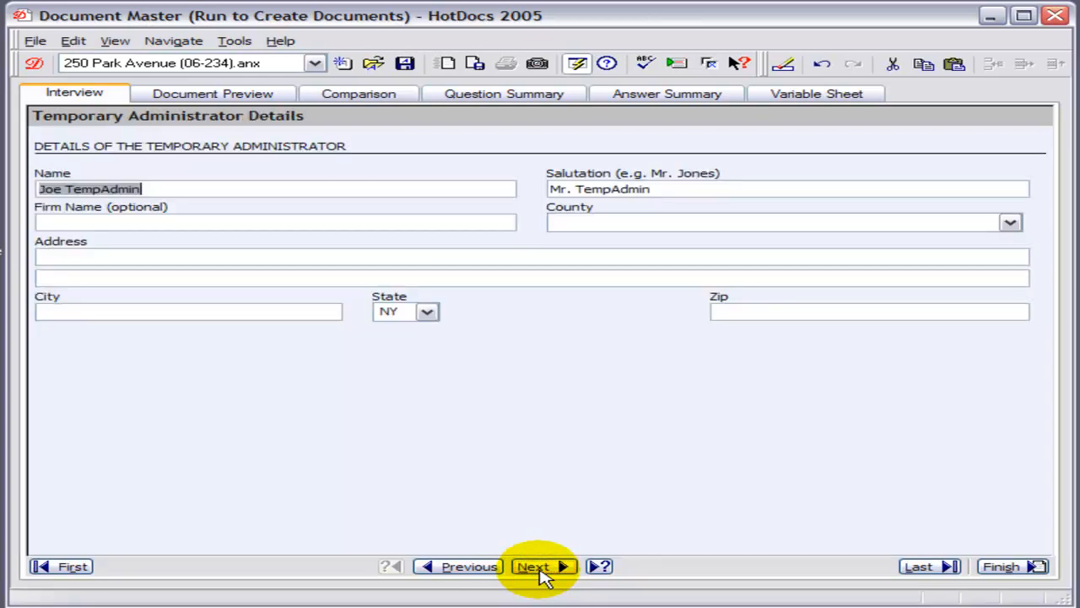
left_click(541, 568)
left_click(541, 569)
left_click(541, 569)
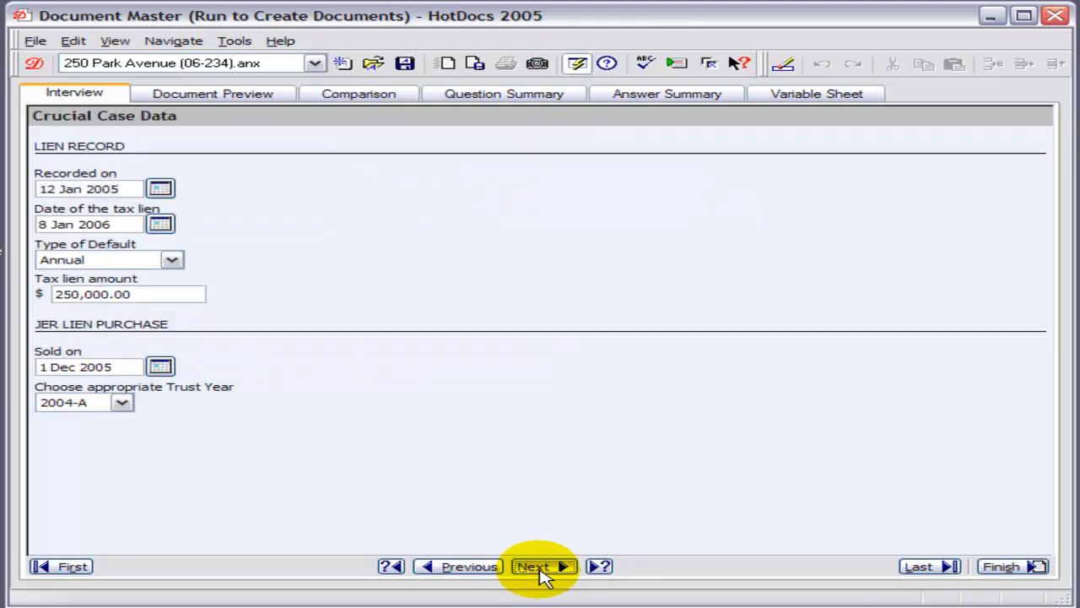
left_click(541, 569)
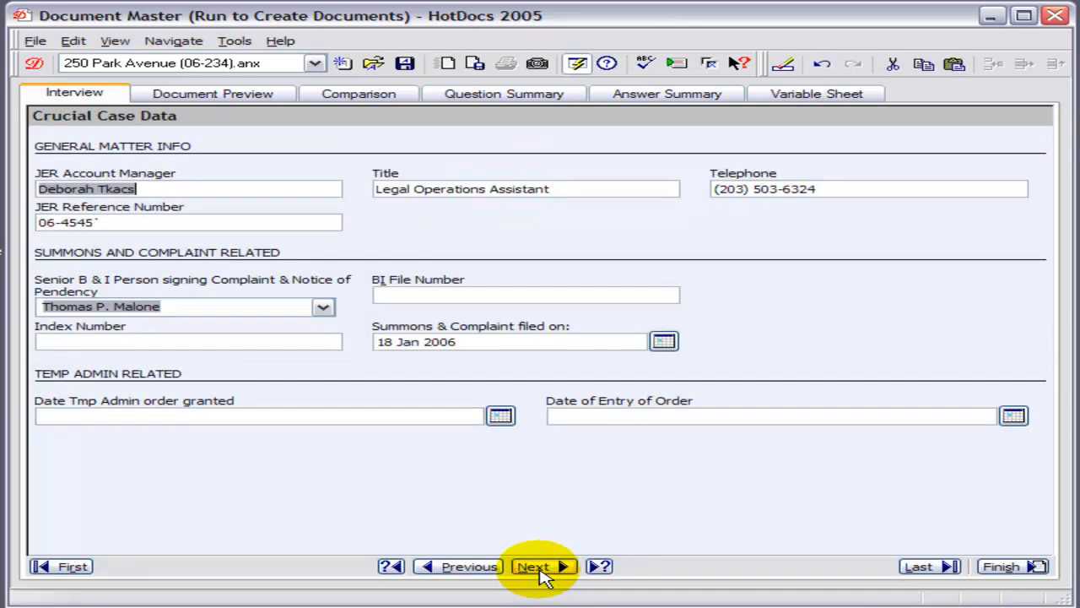
left_click(131, 415)
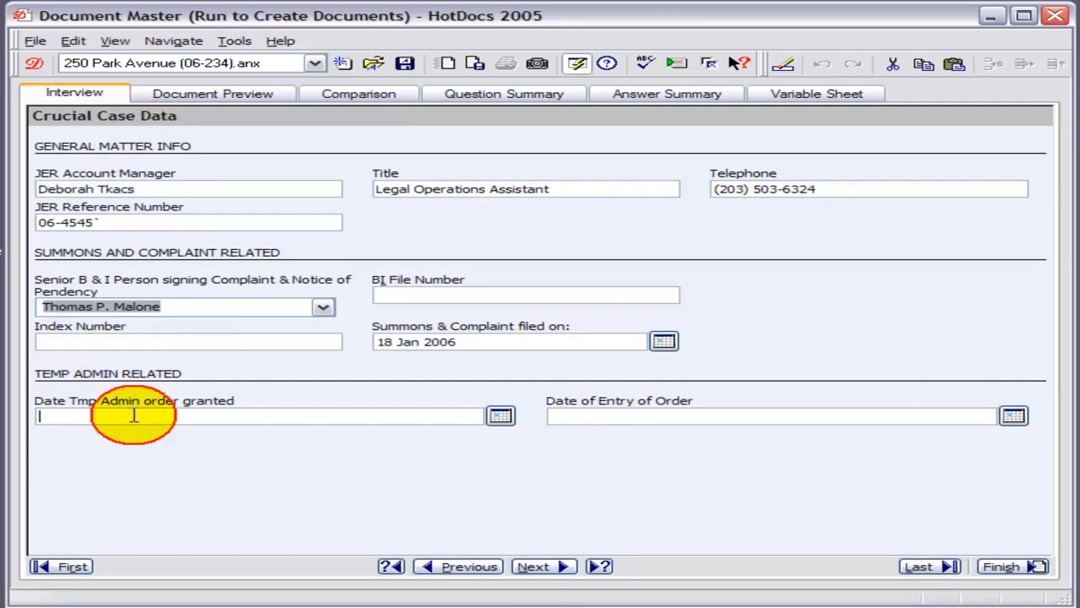
left_click(500, 416)
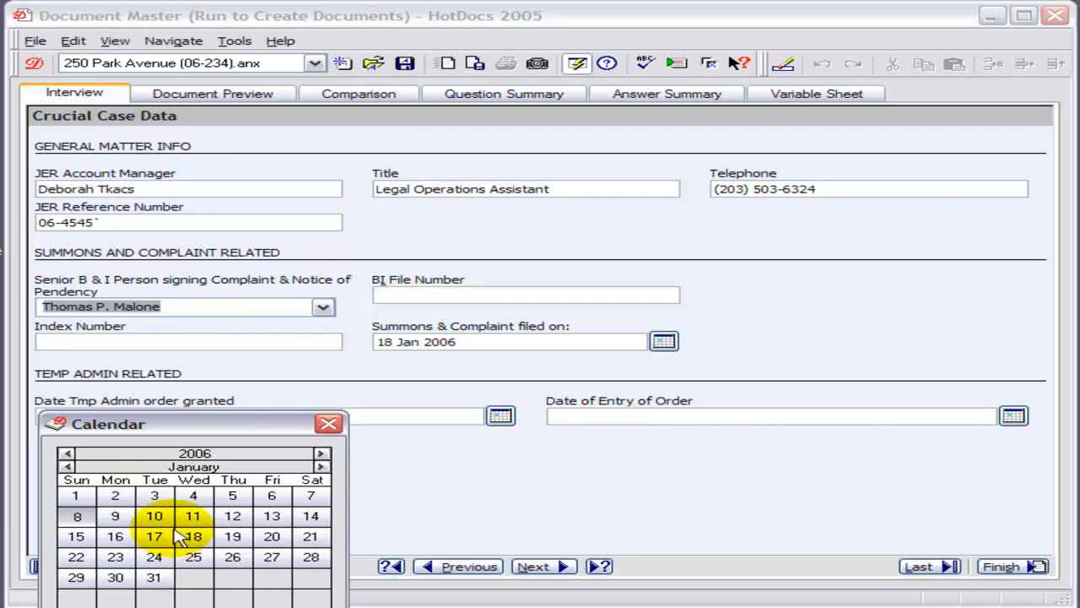
left_click(115, 516)
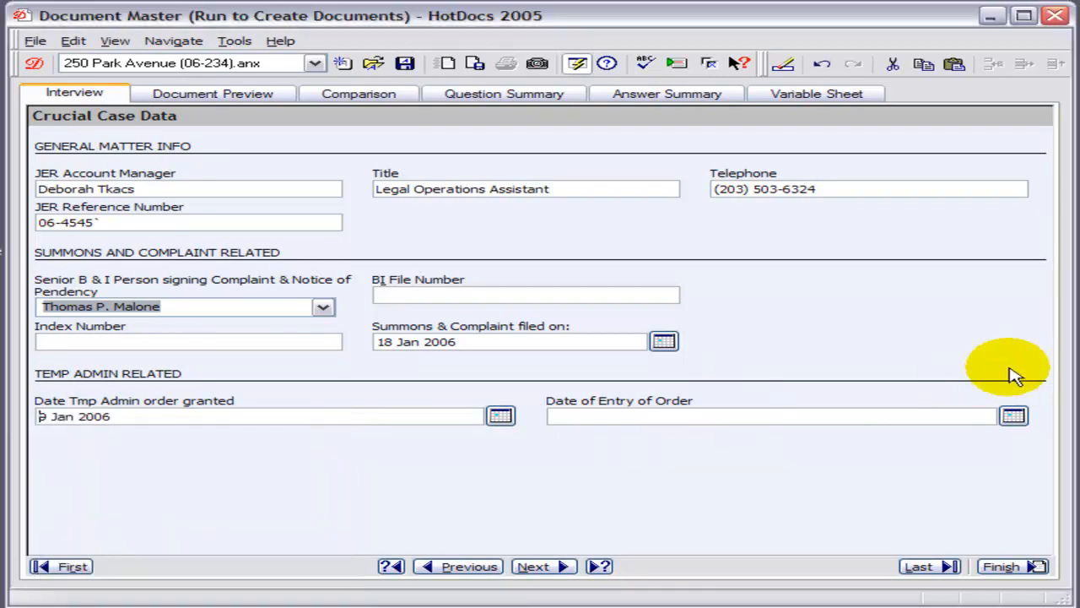
left_click(1013, 415)
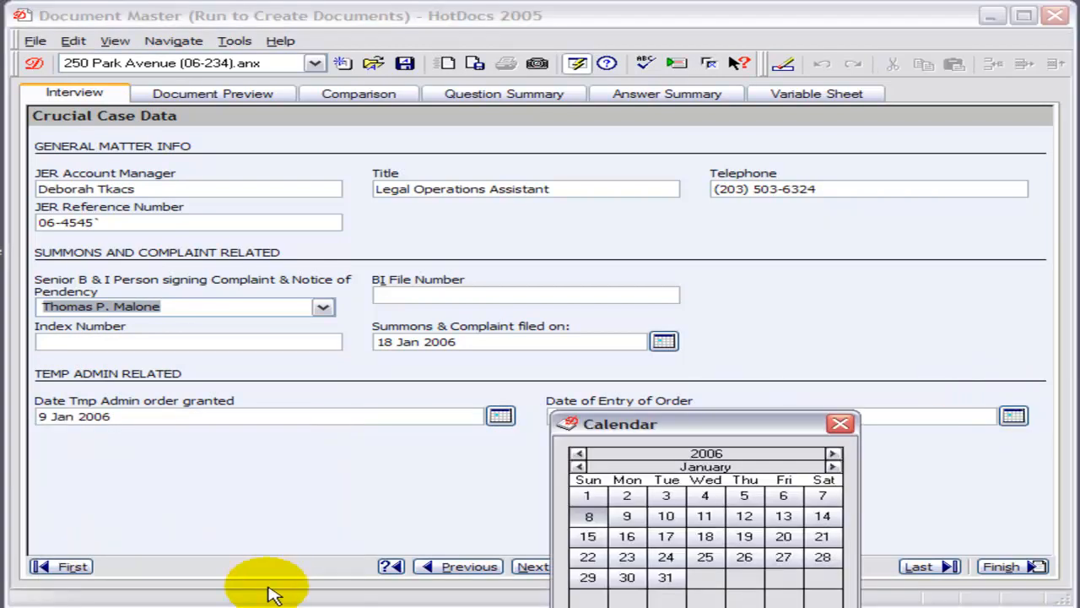
left_click(627, 519)
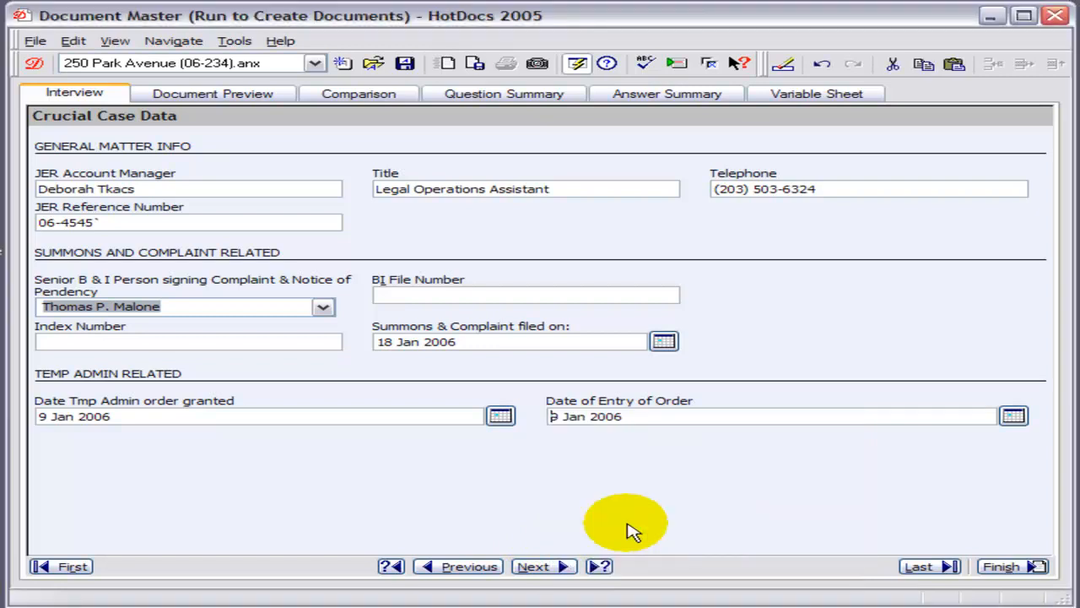
Step: Advance to the end of the interview and examine the Temporary Administrator Papers in the preview, from cover letter to schedule of documents produced
left_click(557, 570)
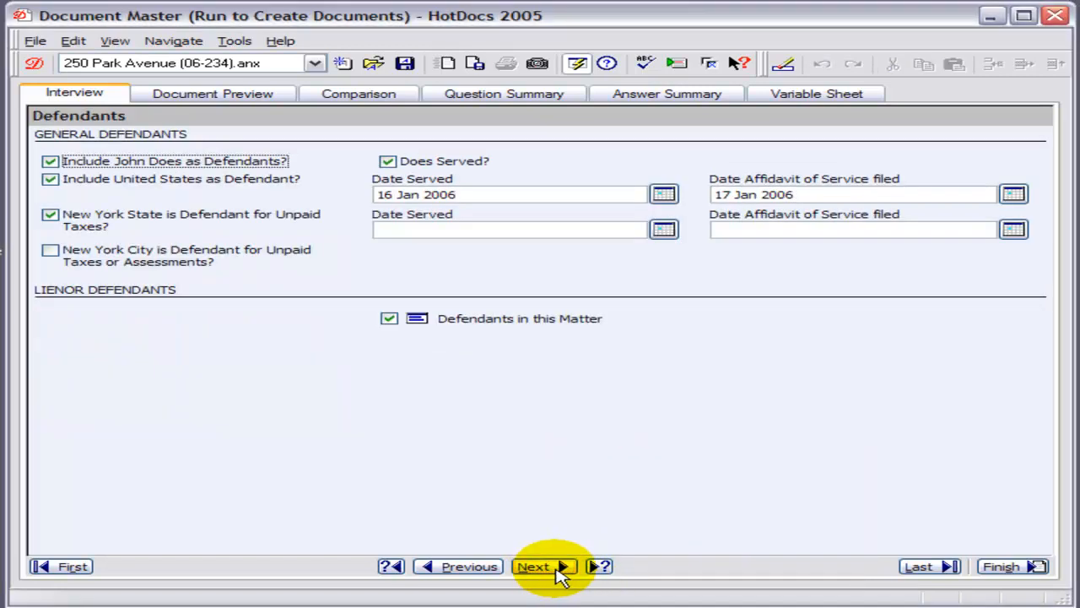
left_click(557, 570)
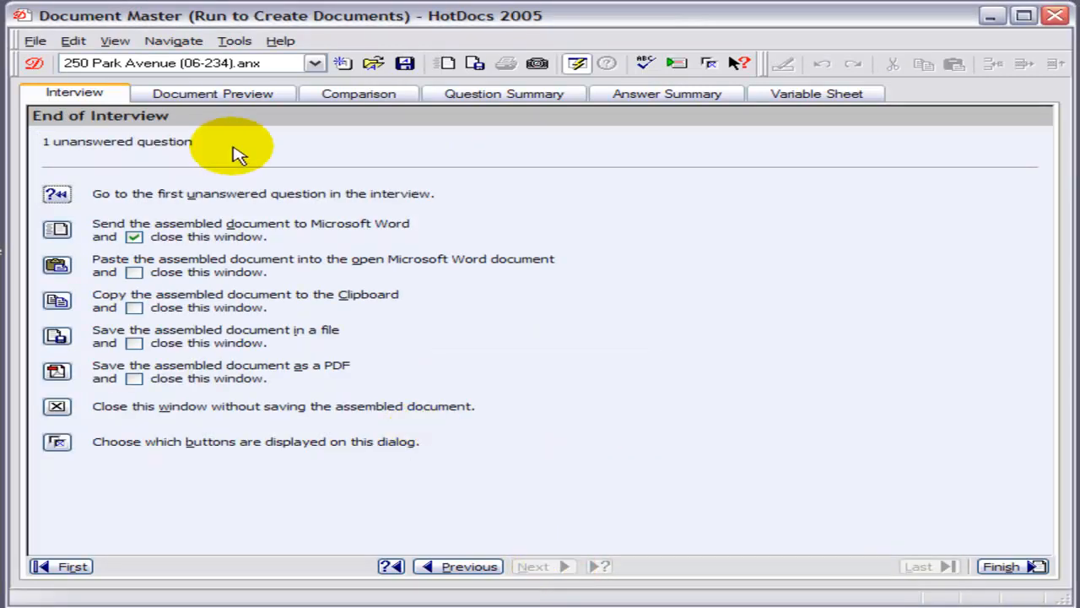
left_click(228, 95)
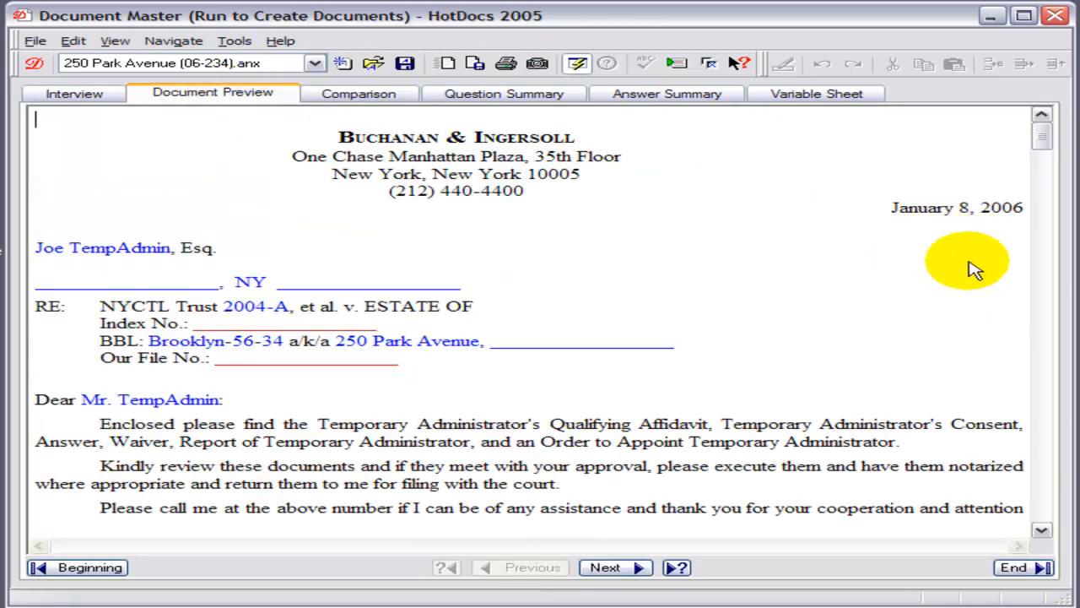
left_click(1045, 512)
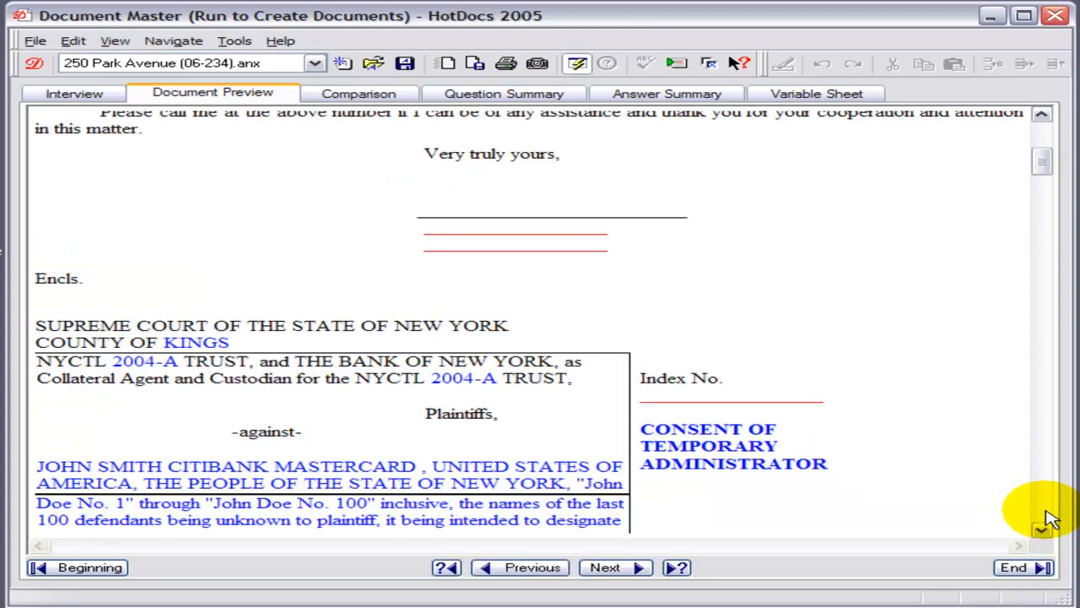
left_click(1044, 513)
left_click(1045, 513)
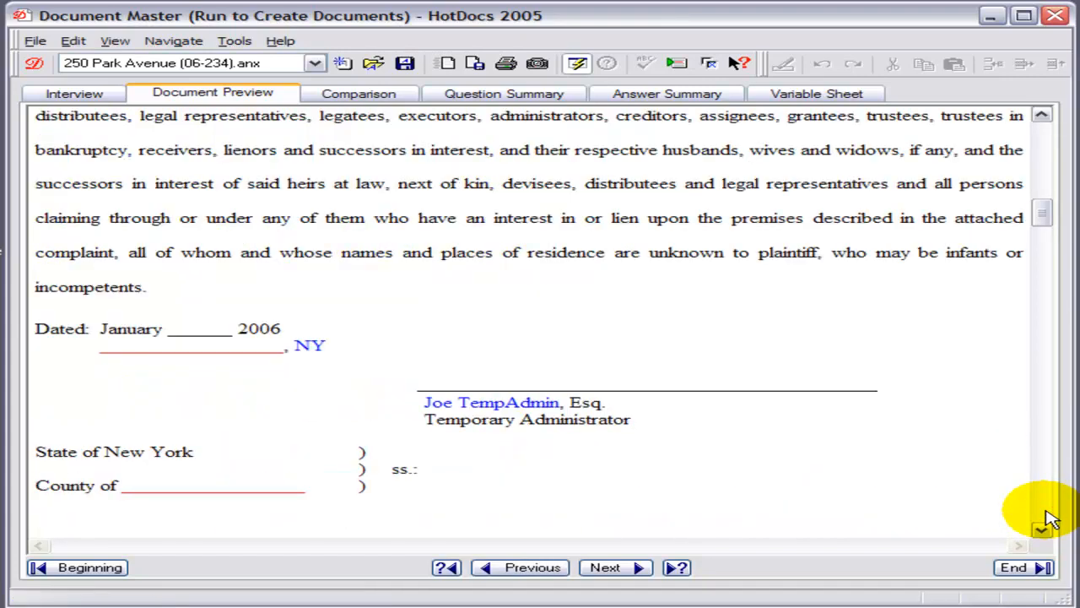
left_click(1044, 513)
left_click(1045, 513)
left_click(1045, 513)
left_click(1044, 513)
left_click(1044, 513)
left_click(1045, 513)
left_click(1045, 513)
left_click(1044, 513)
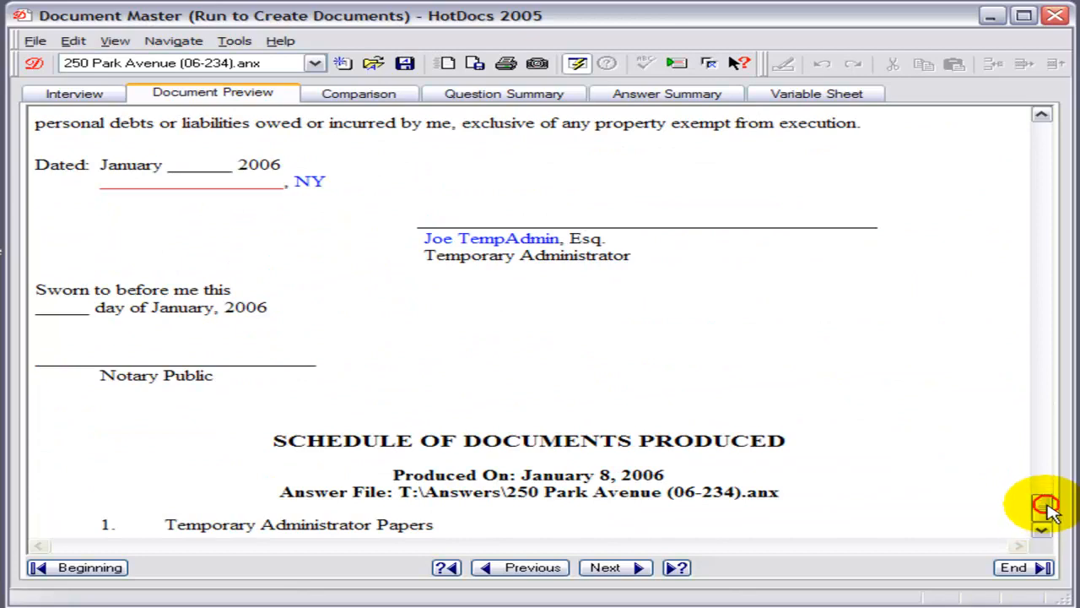
Step: Leave the document preview and return to the Case At a Glance screen at the start of the interview
left_click_drag(1040, 341, 1021, 112)
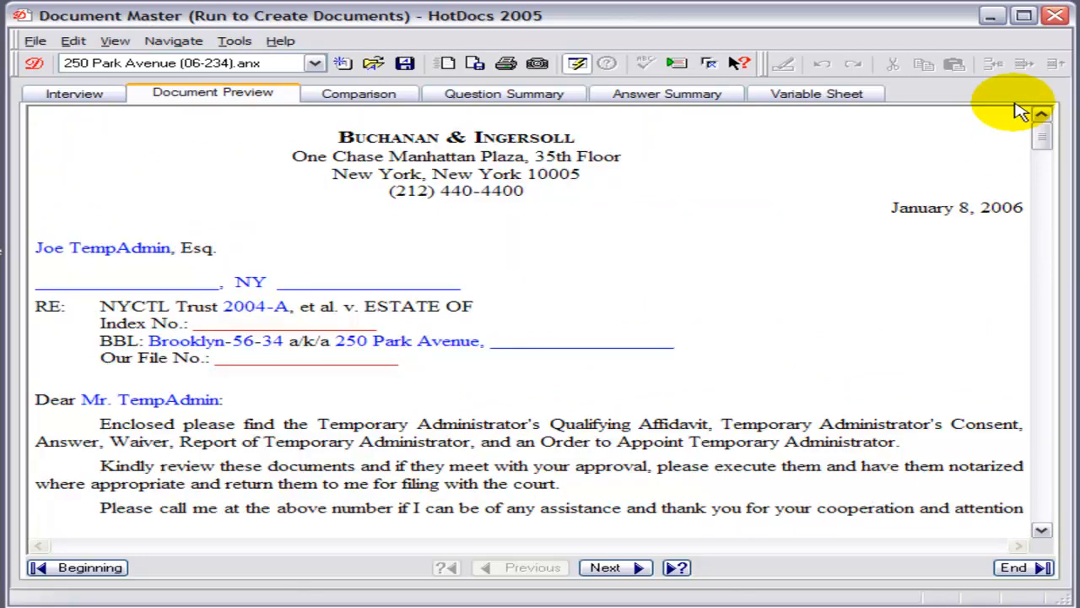
left_click(74, 95)
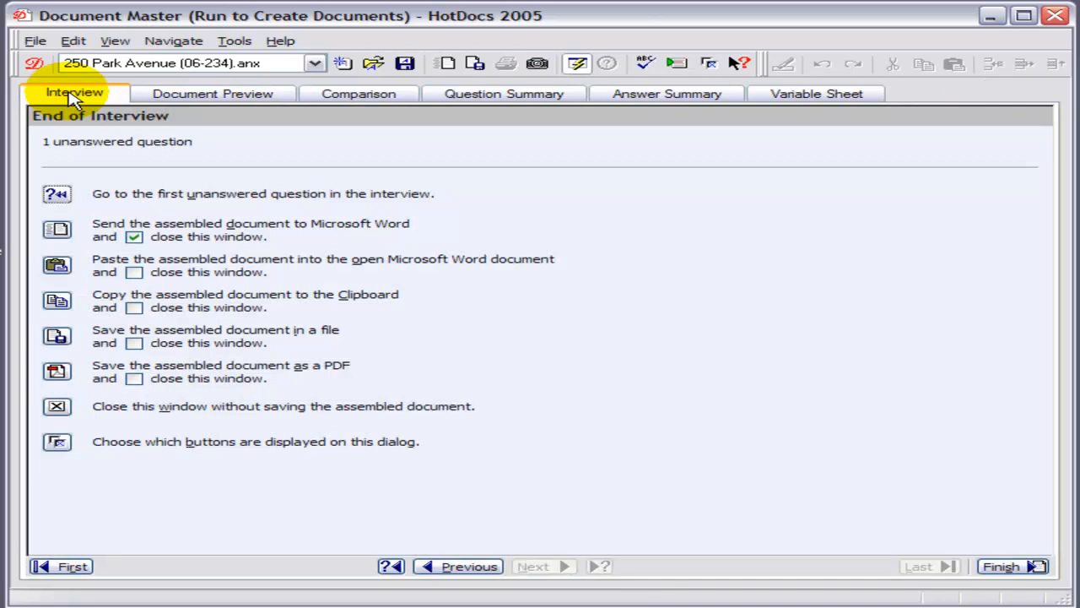
left_click(80, 569)
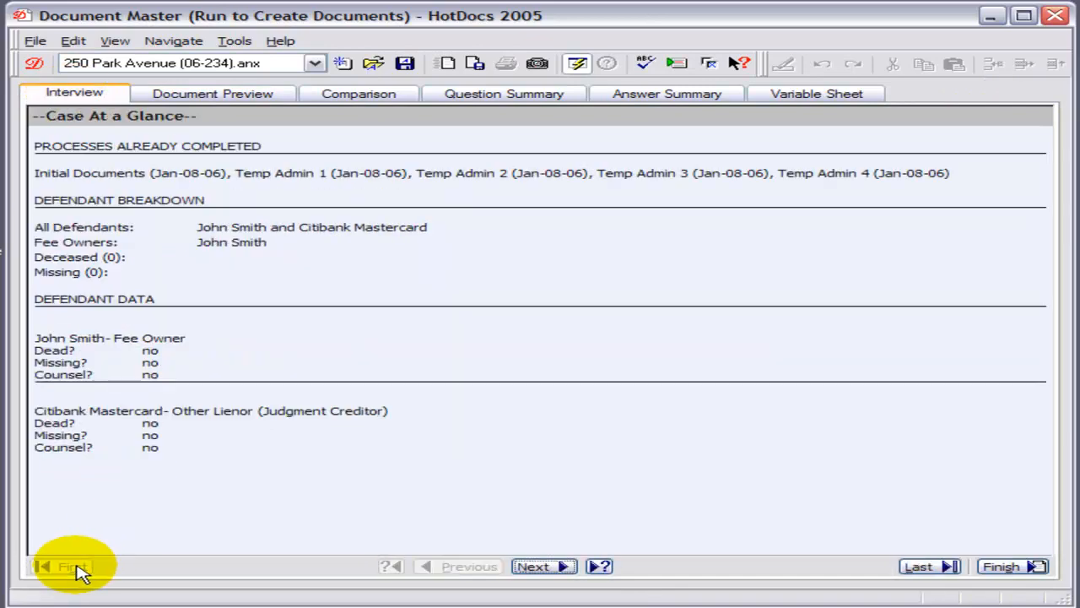